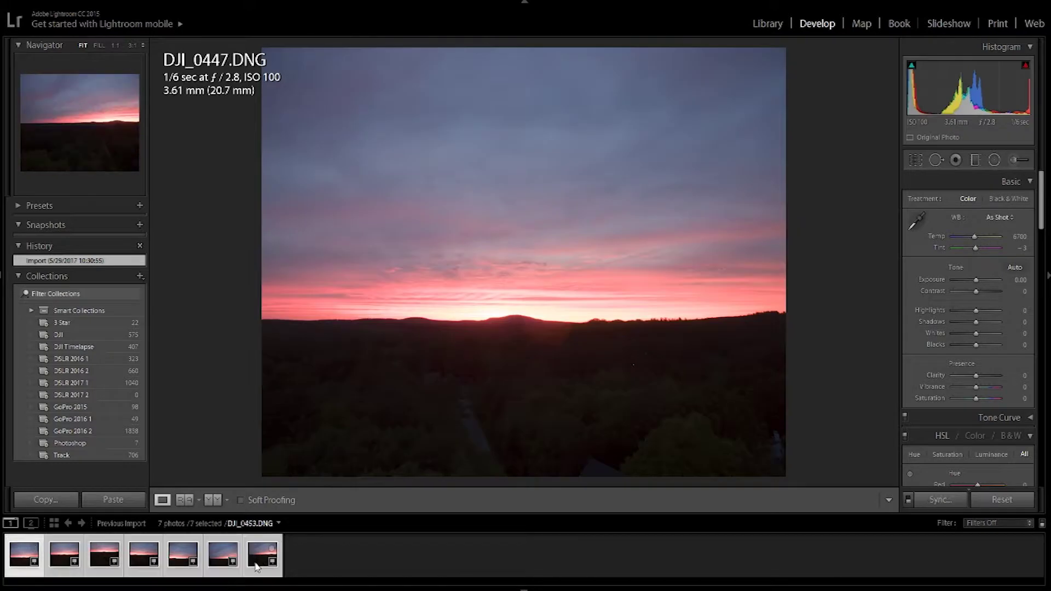
# - Merge the seven selected sunset photos into an auto-cropped cylindrical panorama with boundary warp at 53
pyautogui.moveTo(323, 304)
pyautogui.click(415, 321)
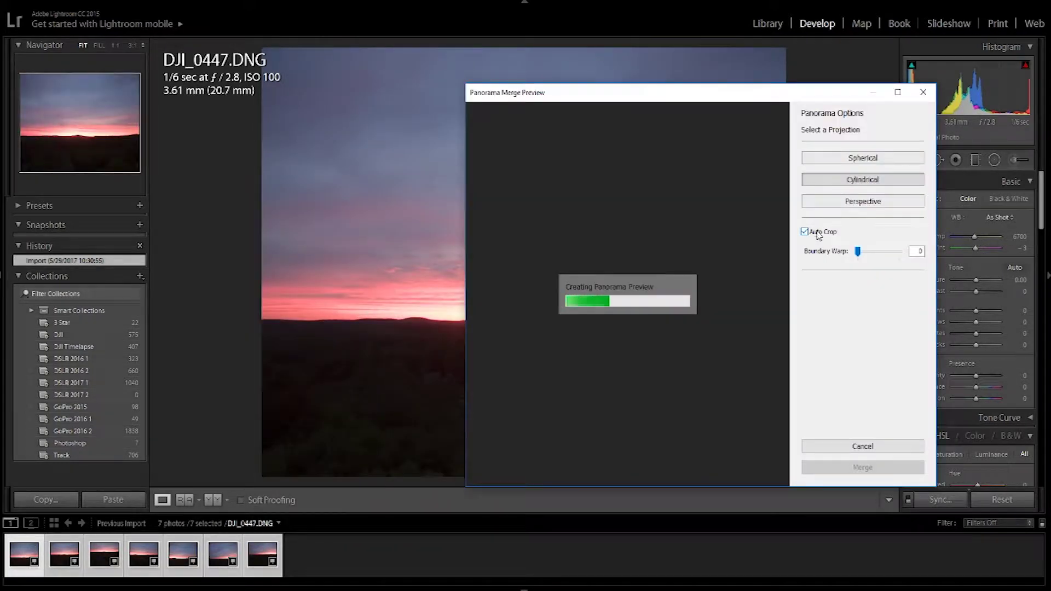
pyautogui.click(820, 235)
pyautogui.moveTo(858, 252); pyautogui.dragTo(882, 255)
pyautogui.click(806, 233)
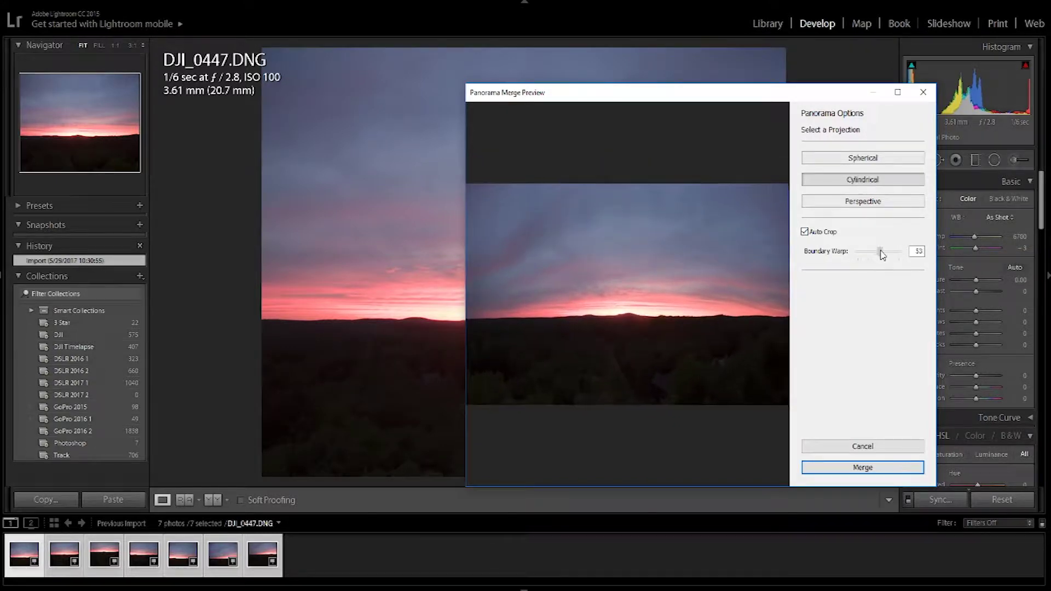
pyautogui.press('Return')
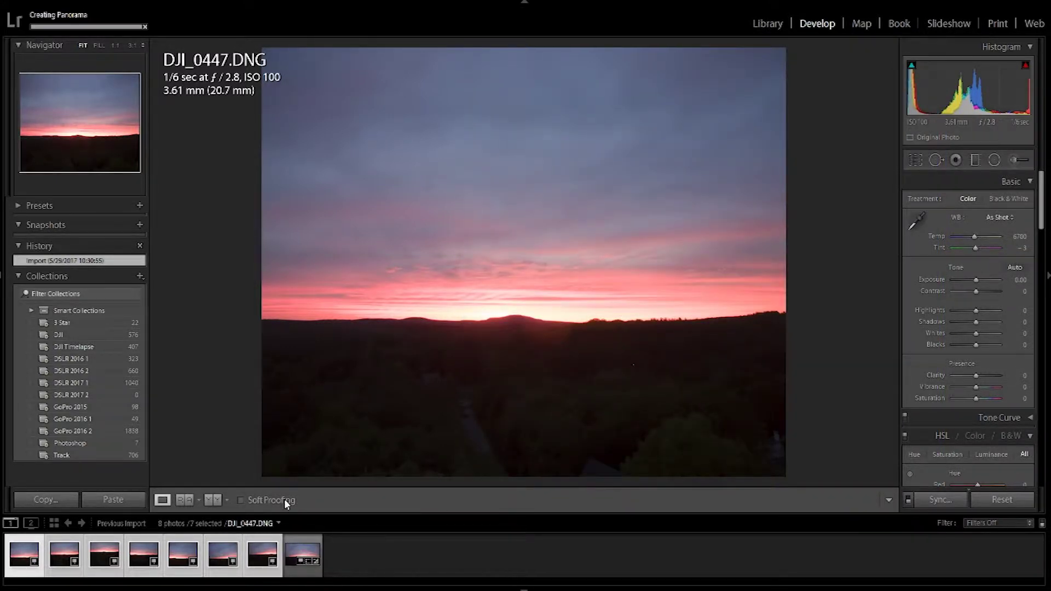
# - Set the merged panorama's exposure to +0.36, contrast +12, highlights -62, shadows +76, whites -60, clarity +24, vibrance +33 and saturation -12
pyautogui.moveTo(975, 334); pyautogui.dragTo(974, 280)
pyautogui.keyDown('alt'); pyautogui.click(975, 345); pyautogui.keyUp('alt')
pyautogui.moveTo(978, 377); pyautogui.dragTo(980, 399)
# - Set the panorama's luminance noise reduction to 10 and enable chromatic aberration removal
pyautogui.scroll(-10, 1029, 305)
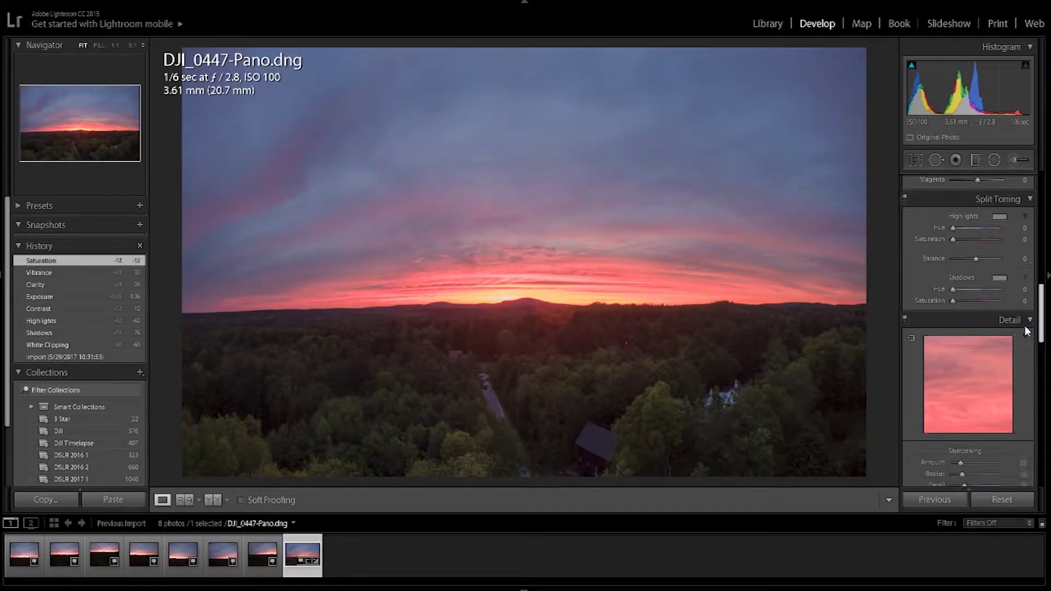
pyautogui.moveTo(953, 303); pyautogui.dragTo(958, 303)
pyautogui.click(911, 348)
pyautogui.moveTo(1040, 350); pyautogui.dragTo(1039, 454)
pyautogui.moveTo(976, 463)
pyautogui.mouseDown()
pyautogui.moveTo(953, 468)
pyautogui.moveTo(1002, 466)
pyautogui.moveTo(976, 466)
pyautogui.mouseUp()
pyautogui.moveTo(1041, 461); pyautogui.dragTo(1031, 231)
# - Add a graduated filter over the sky, ending around the horizon, with exposure at -0.50
pyautogui.click(976, 160)
pyautogui.moveTo(516, 206); pyautogui.dragTo(520, 321)
pyautogui.moveTo(519, 263); pyautogui.dragTo(519, 289)
pyautogui.moveTo(629, 285); pyautogui.dragTo(629, 288)
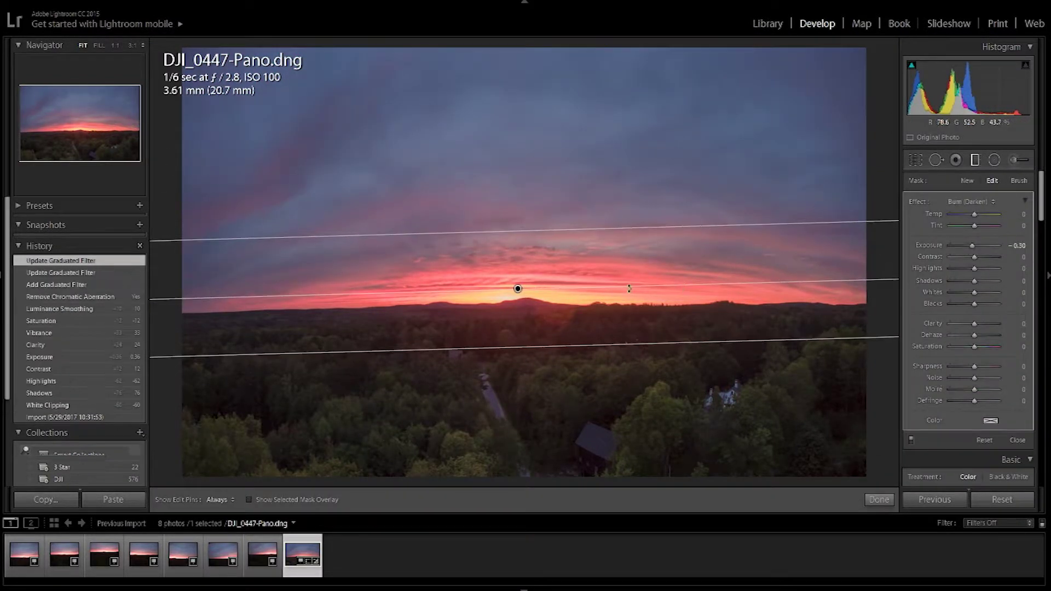
pyautogui.moveTo(519, 289); pyautogui.dragTo(518, 297)
pyautogui.moveTo(926, 251); pyautogui.dragTo(917, 251)
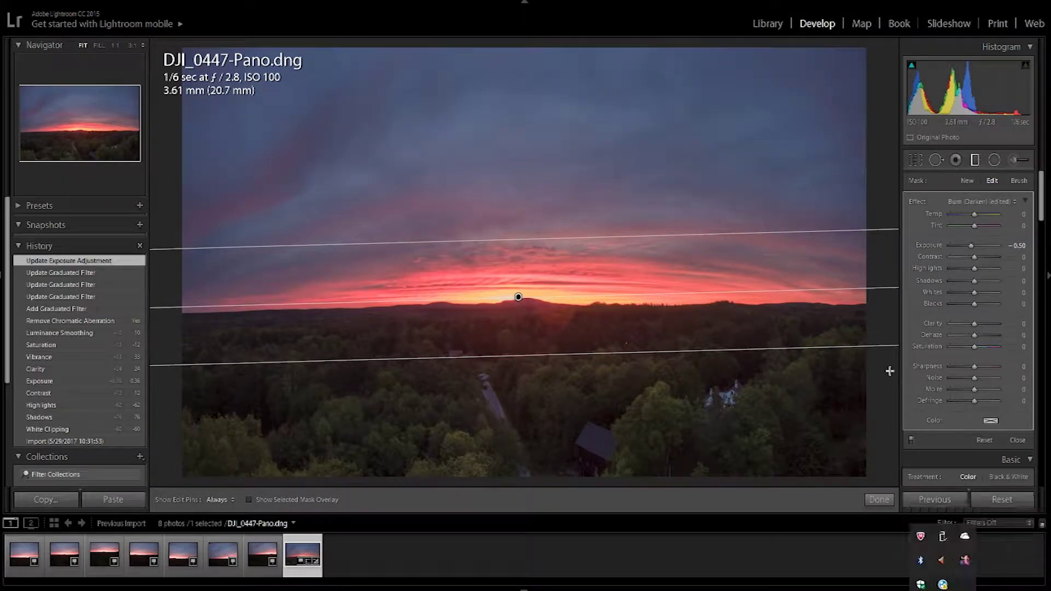
pyautogui.moveTo(890, 371); pyautogui.dragTo(886, 381)
pyautogui.click(1017, 440)
# - Try Auto and custom white balance settings on the panorama, with temperature 8400 and tint -54
pyautogui.click(1003, 217)
pyautogui.click(963, 236)
pyautogui.press('z')
pyautogui.moveTo(971, 237)
pyautogui.mouseDown()
pyautogui.moveTo(982, 237)
pyautogui.moveTo(968, 249)
pyautogui.mouseUp()
pyautogui.click(794, 307)
pyautogui.click(515, 417)
pyautogui.click(645, 274)
# - Set the panorama's white balance preset to Cloudy
pyautogui.click(999, 217)
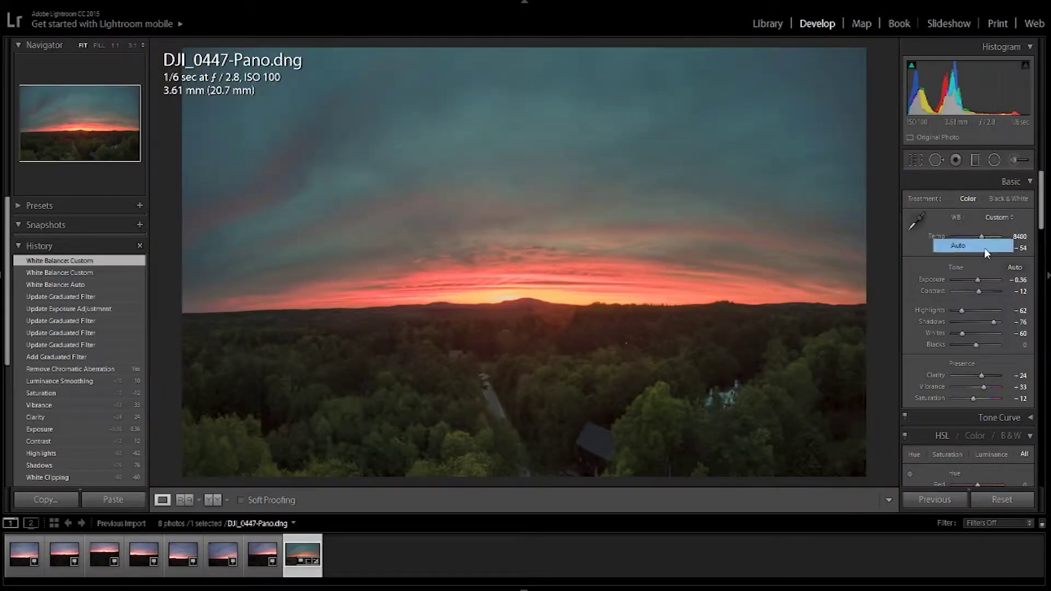
pyautogui.click(991, 245)
pyautogui.click(999, 217)
pyautogui.click(991, 272)
# - Refine the sky's graduated filter with a cooler temperature, higher tint and clarity 40, and adjust its contrast, exposure, highlights and shadows
pyautogui.click(975, 160)
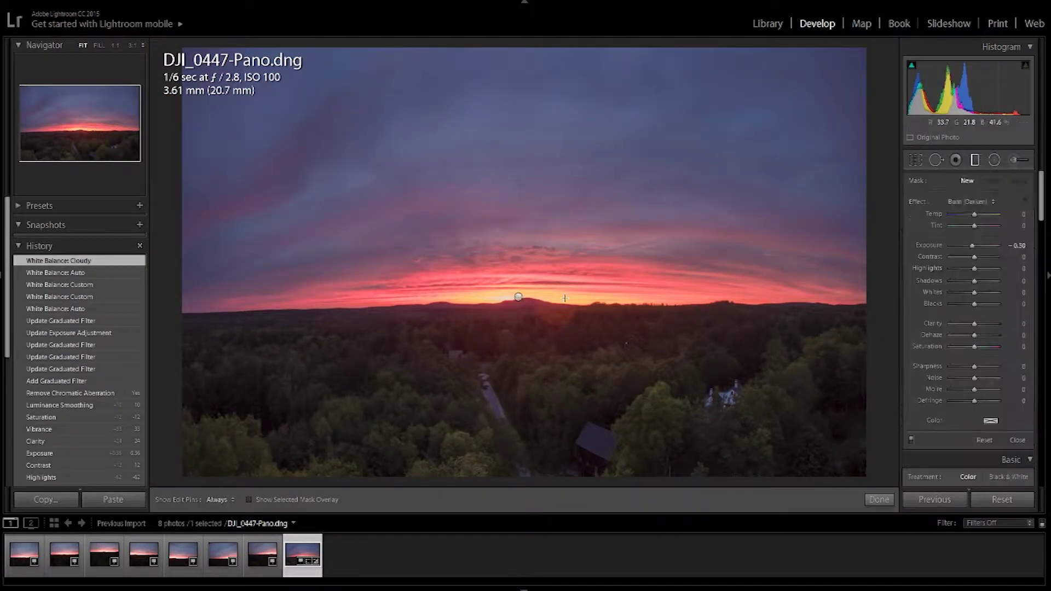
pyautogui.click(518, 297)
pyautogui.moveTo(974, 215); pyautogui.dragTo(971, 215)
pyautogui.moveTo(974, 226); pyautogui.dragTo(982, 226)
pyautogui.moveTo(974, 269); pyautogui.dragTo(975, 268)
pyautogui.moveTo(974, 325); pyautogui.dragTo(984, 324)
pyautogui.moveTo(975, 257); pyautogui.dragTo(973, 284)
# - Add a graduated filter over the forest with exposure 0.32 and tint -22, and adjust its blacks, whites, shadows, highlights and contrast
pyautogui.click(967, 181)
pyautogui.moveTo(501, 360)
pyautogui.mouseDown()
pyautogui.moveTo(509, 247)
pyautogui.moveTo(501, 246)
pyautogui.mouseUp()
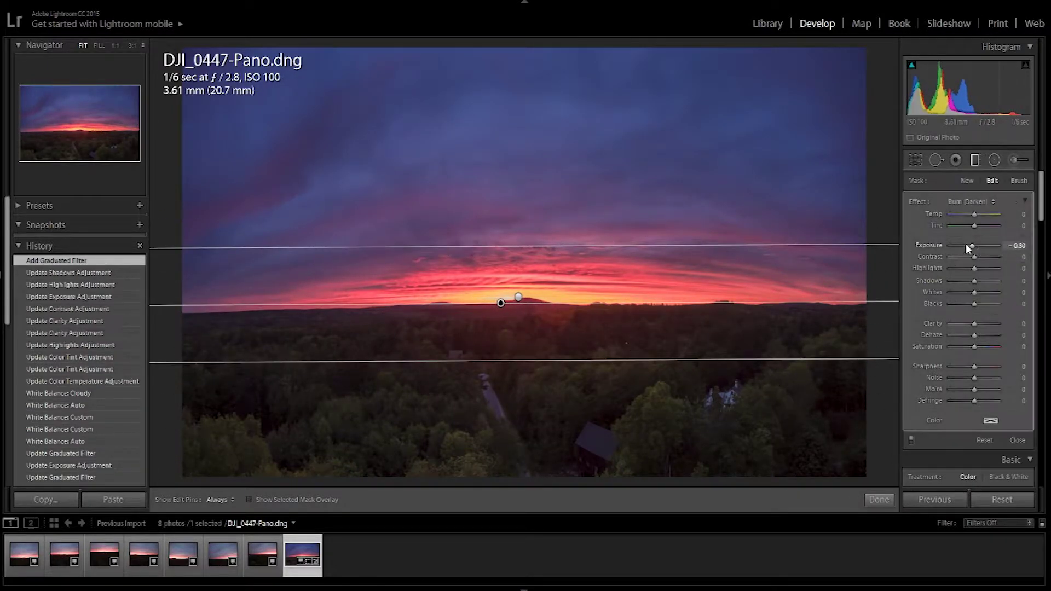
pyautogui.moveTo(980, 251); pyautogui.dragTo(981, 247)
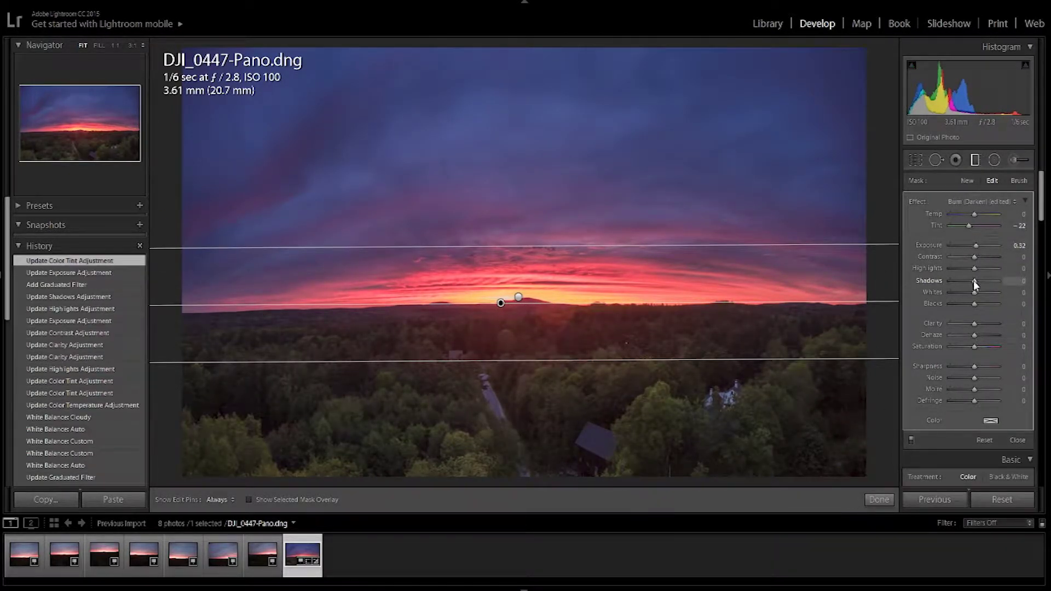
pyautogui.moveTo(974, 304); pyautogui.dragTo(978, 294)
pyautogui.moveTo(975, 282); pyautogui.dragTo(977, 282)
pyautogui.moveTo(974, 269); pyautogui.dragTo(970, 269)
pyautogui.moveTo(975, 258); pyautogui.dragTo(983, 257)
# - Apply a blue color tint to the sky's graduated filter, slightly lower its saturation and finish editing the filters
pyautogui.scroll(-3, 973, 353)
pyautogui.scroll(1, 973, 353)
pyautogui.click(501, 303)
pyautogui.click(519, 297)
pyautogui.click(990, 305)
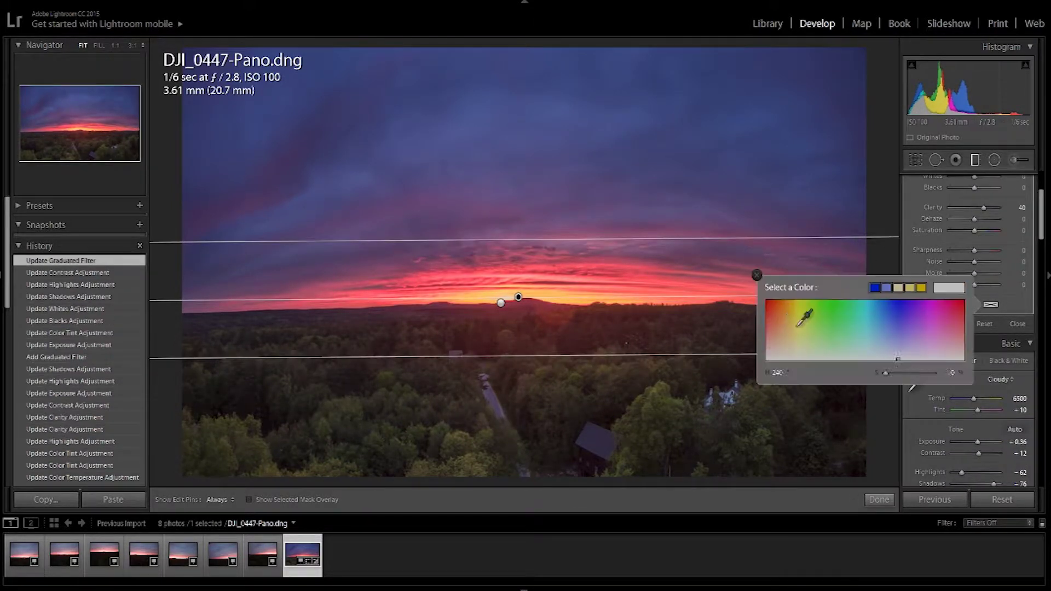
pyautogui.moveTo(782, 336); pyautogui.dragTo(889, 332)
pyautogui.click(1013, 300)
pyautogui.moveTo(974, 231); pyautogui.dragTo(971, 232)
pyautogui.moveTo(1042, 219); pyautogui.dragTo(1042, 295)
pyautogui.click(878, 501)
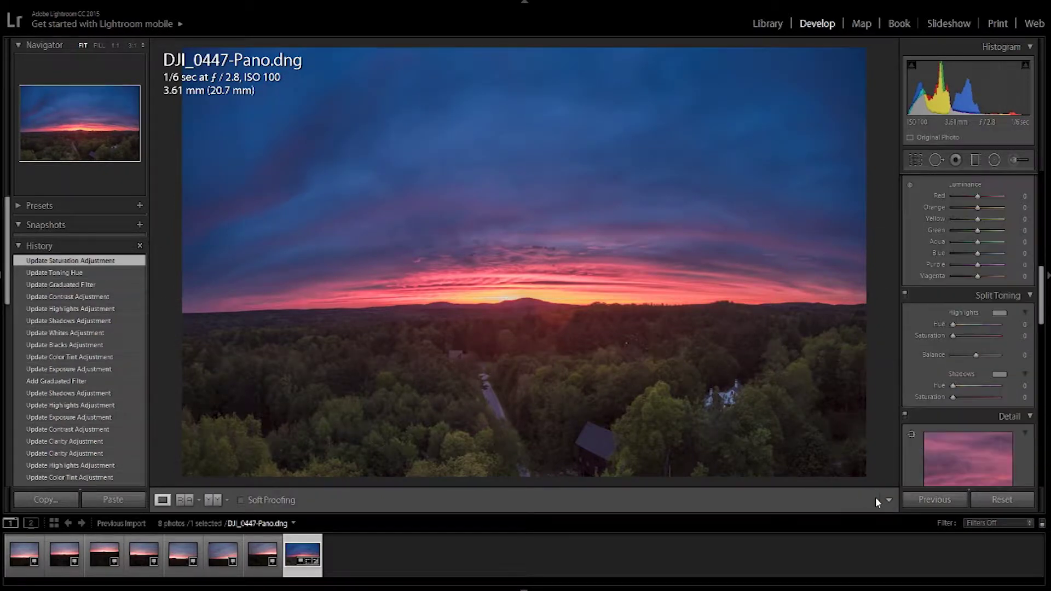
# - Try split toning with yellow highlights and blue shadows at hue 215, and reset both tones
pyautogui.scroll(1, 969, 384)
pyautogui.click(1000, 358)
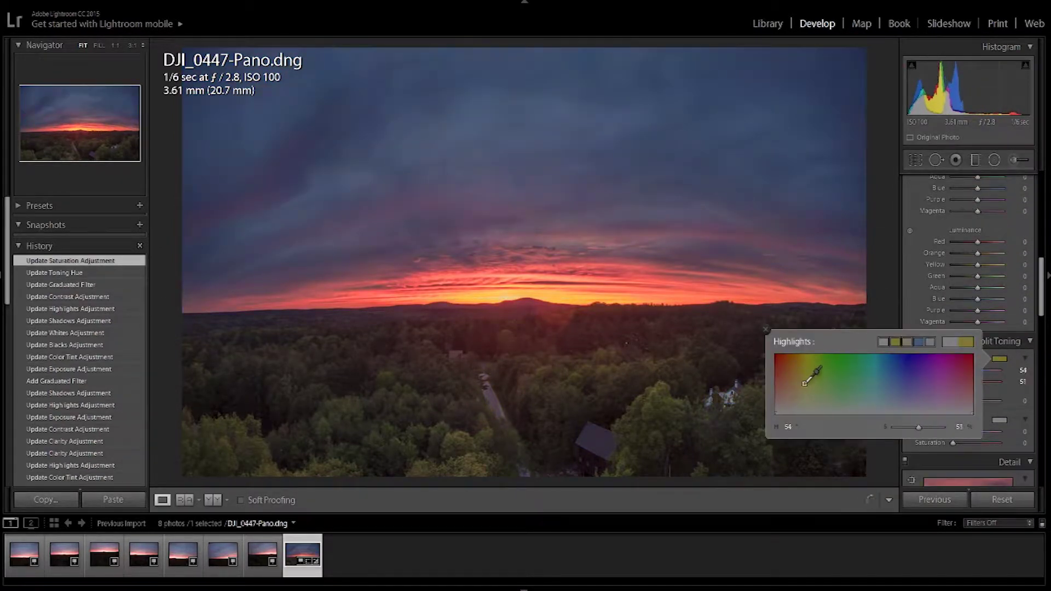
pyautogui.click(999, 420)
pyautogui.click(893, 457)
pyautogui.moveTo(960, 371); pyautogui.dragTo(987, 370)
pyautogui.doubleClick(940, 370)
pyautogui.doubleClick(931, 382)
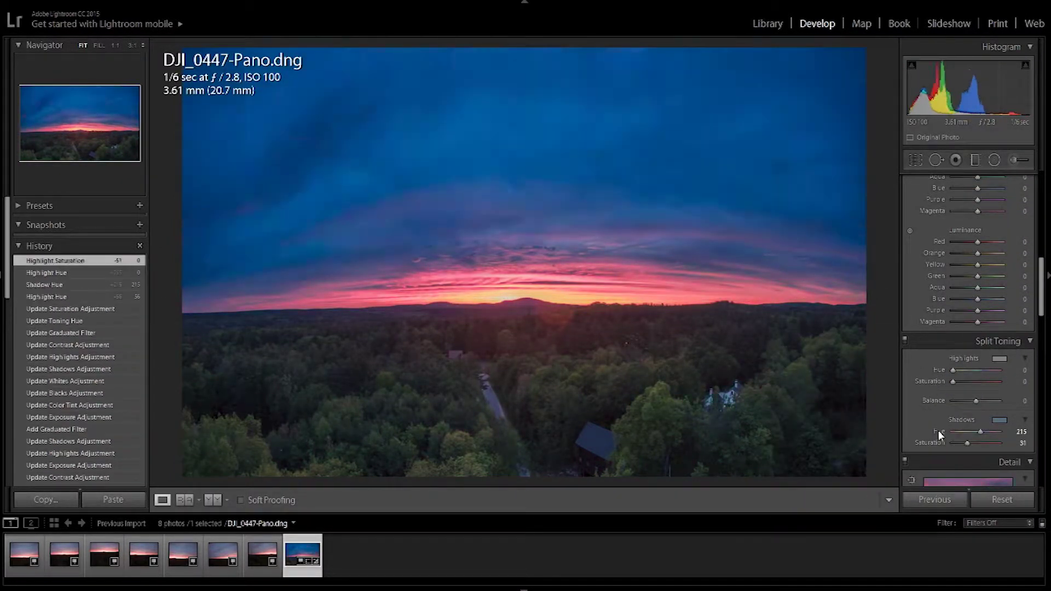
pyautogui.doubleClick(938, 430)
pyautogui.doubleClick(930, 442)
# - Shift the red hue to +7 and the orange hue to -18, and raise the blue, aqua and green saturation
pyautogui.scroll(5, 978, 251)
pyautogui.moveTo(979, 250); pyautogui.dragTo(979, 249)
pyautogui.moveTo(978, 262); pyautogui.dragTo(974, 263)
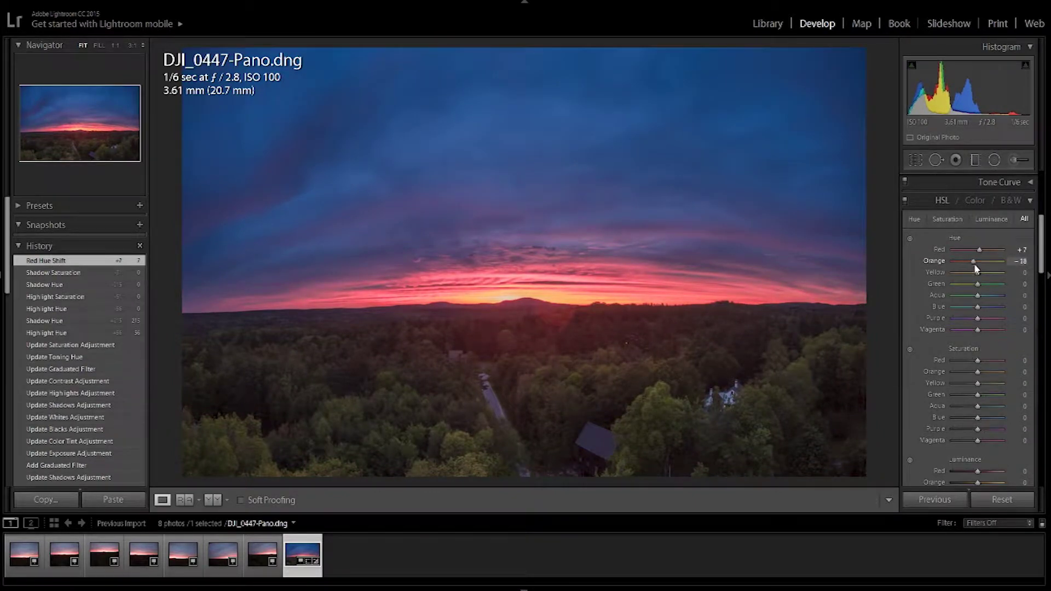
pyautogui.moveTo(978, 418); pyautogui.dragTo(983, 418)
pyautogui.scroll(-2, 983, 419)
pyautogui.moveTo(978, 296); pyautogui.dragTo(984, 297)
pyautogui.moveTo(978, 286); pyautogui.dragTo(978, 260)
# - Adjust the yellow, green, aqua and blue hues of the panorama
pyautogui.scroll(2, 978, 213)
pyautogui.moveTo(978, 249); pyautogui.dragTo(984, 250)
pyautogui.moveTo(978, 261); pyautogui.dragTo(981, 273)
pyautogui.moveTo(977, 283); pyautogui.dragTo(972, 302)
# - Lower the yellow and green luminance to -36 and raise the orange and red luminance
pyautogui.scroll(-3, 999, 304)
pyautogui.moveTo(978, 290); pyautogui.dragTo(967, 301)
pyautogui.moveTo(972, 291); pyautogui.dragTo(969, 290)
pyautogui.moveTo(979, 279); pyautogui.dragTo(976, 278)
pyautogui.moveTo(978, 267); pyautogui.dragTo(984, 267)
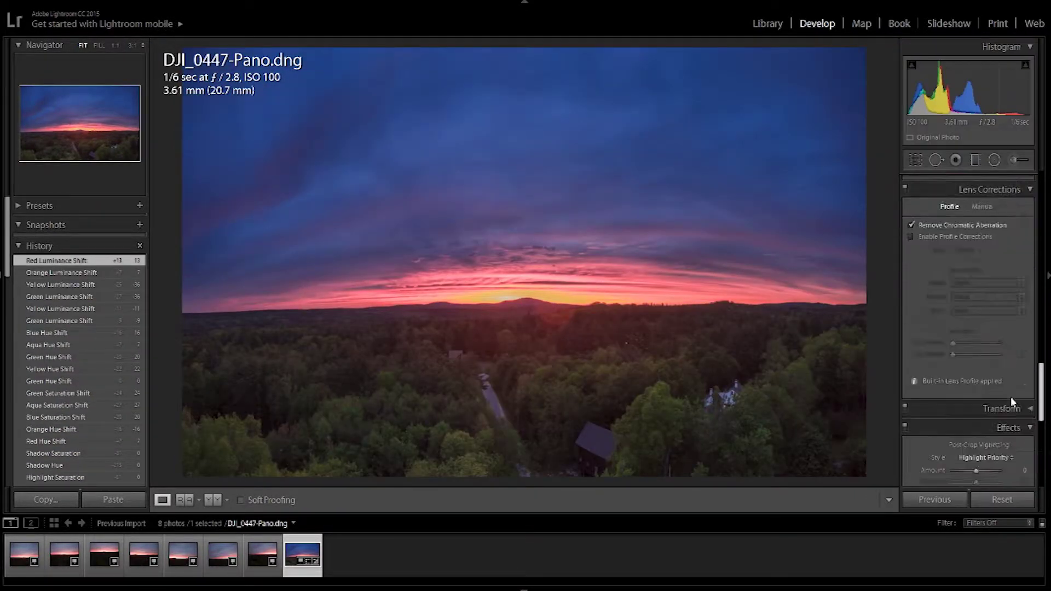
# - Set the post-crop vignette amount to -7, lower the calibration shadow tint and blue hue, and raise the blue primary saturation
pyautogui.scroll(-4, 1011, 401)
pyautogui.moveTo(976, 255); pyautogui.dragTo(974, 255)
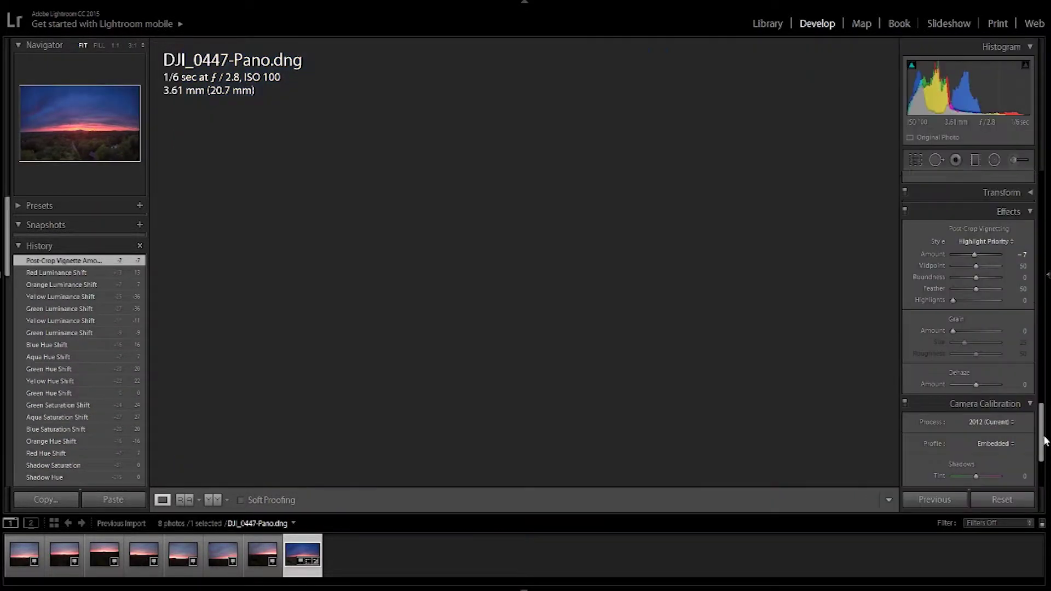
pyautogui.scroll(-3, 1046, 441)
pyautogui.moveTo(976, 347)
pyautogui.mouseDown()
pyautogui.moveTo(956, 350)
pyautogui.moveTo(972, 347)
pyautogui.mouseUp()
pyautogui.moveTo(976, 462); pyautogui.dragTo(969, 463)
pyautogui.moveTo(976, 474); pyautogui.dragTo(983, 473)
# - Crop a thin strip off the panorama's lower edge
pyautogui.click(915, 160)
pyautogui.moveTo(529, 414); pyautogui.dragTo(528, 394)
pyautogui.press('Return')
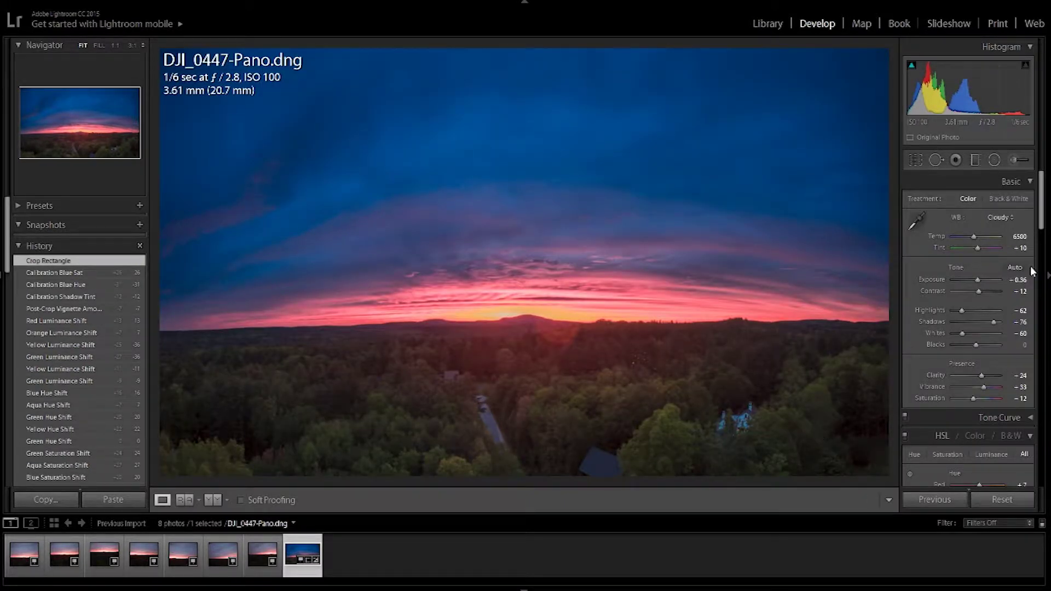
# - Try darkening the road with an adjustment brush at exposure -0.78, and undo it
pyautogui.scroll(-10, 1026, 364)
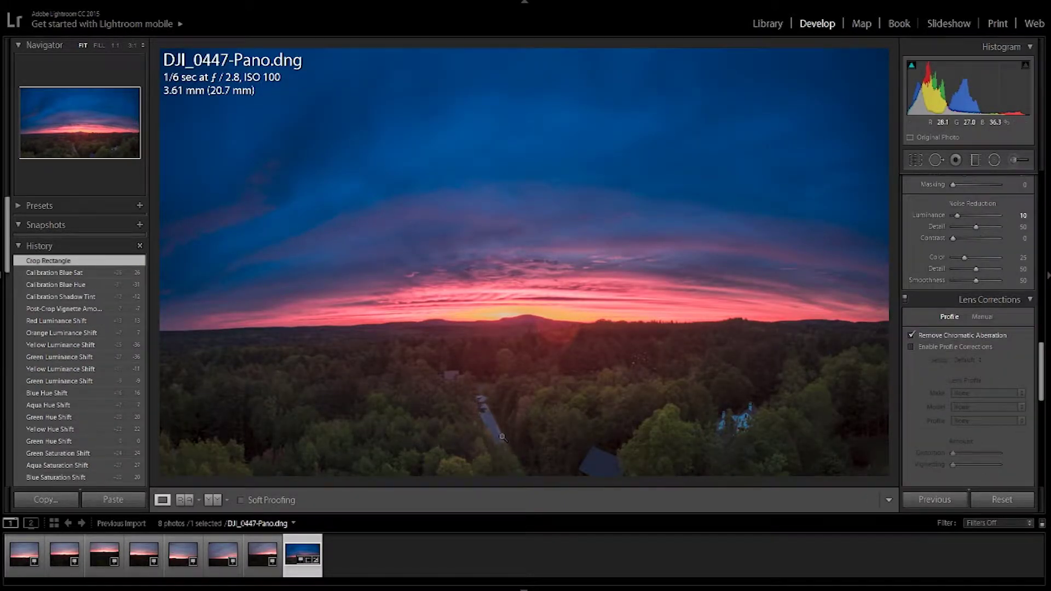
pyautogui.click(497, 442)
pyautogui.press('k')
pyautogui.moveTo(474, 383)
pyautogui.mouseDown()
pyautogui.moveTo(425, 312)
pyautogui.moveTo(413, 246)
pyautogui.mouseUp()
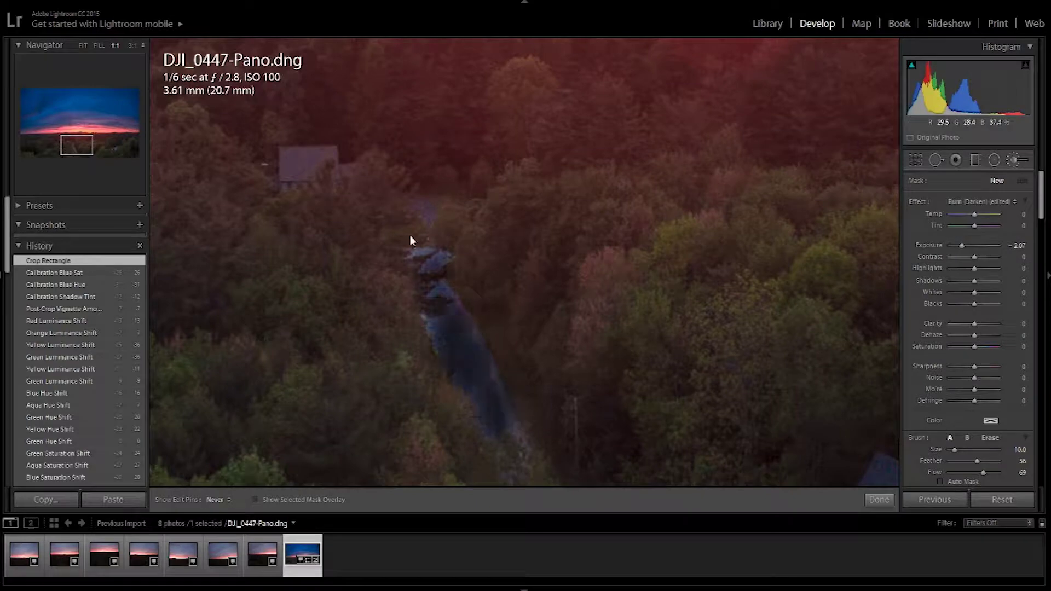
pyautogui.click(1017, 245)
pyautogui.write('-0.5')
pyautogui.press('Return')
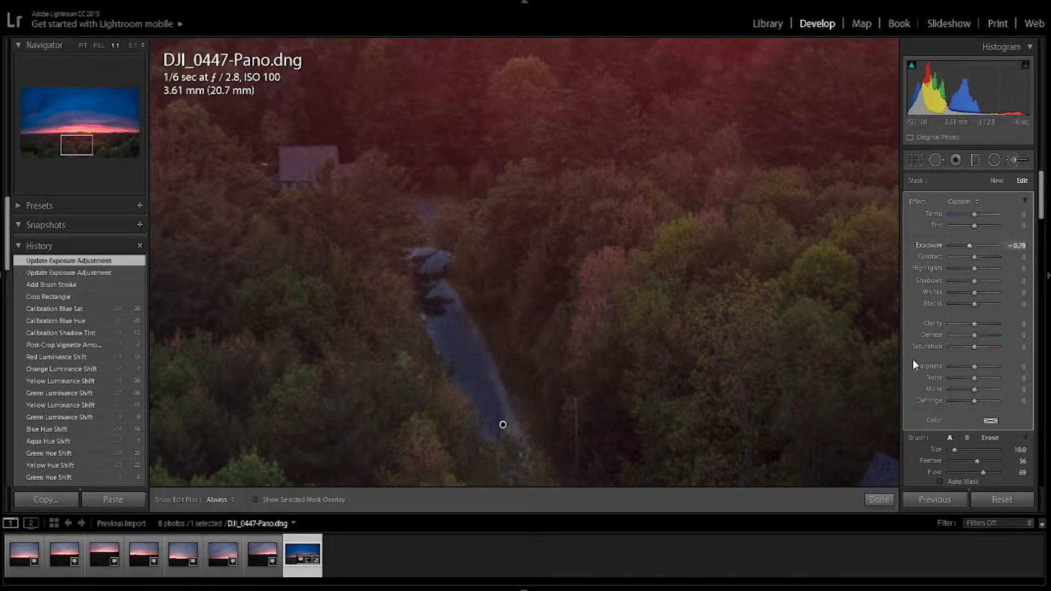
pyautogui.press('k')
pyautogui.press('z')
pyautogui.hotkey('ctrl', 'z')
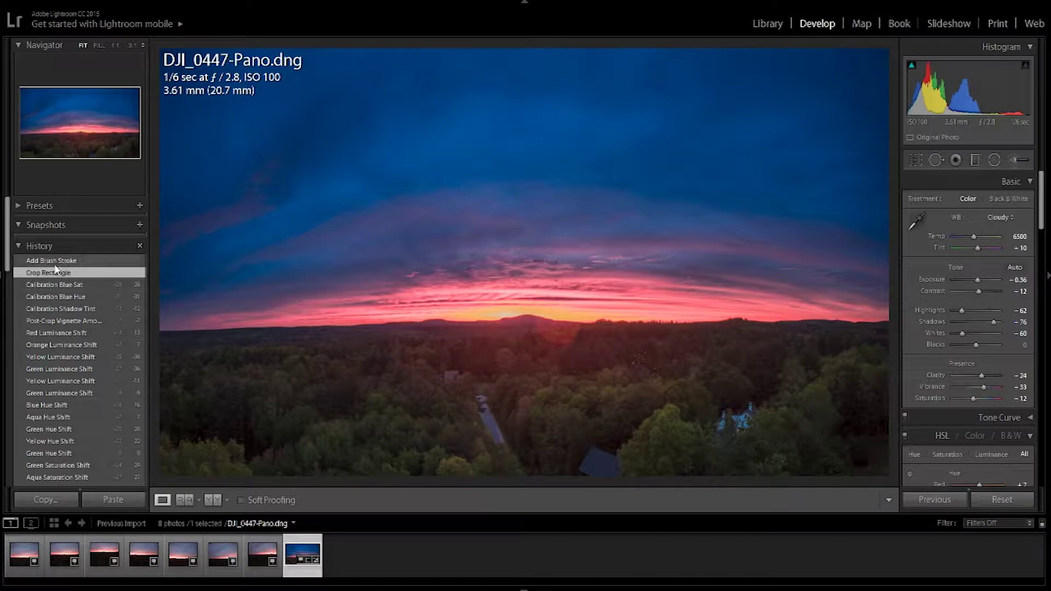
# - Paint over the road with the adjustment brush and set the brushed area's exposure to -1.06
pyautogui.press('k')
pyautogui.press('z')
pyautogui.moveTo(450, 375)
pyautogui.mouseDown()
pyautogui.moveTo(387, 234)
pyautogui.moveTo(437, 336)
pyautogui.moveTo(463, 301)
pyautogui.moveTo(395, 219)
pyautogui.mouseUp()
pyautogui.moveTo(962, 245); pyautogui.dragTo(967, 245)
pyautogui.click(880, 500)
# - Extend the darkening brush strokes around the far end of the road
pyautogui.click(701, 356)
pyautogui.click(464, 388)
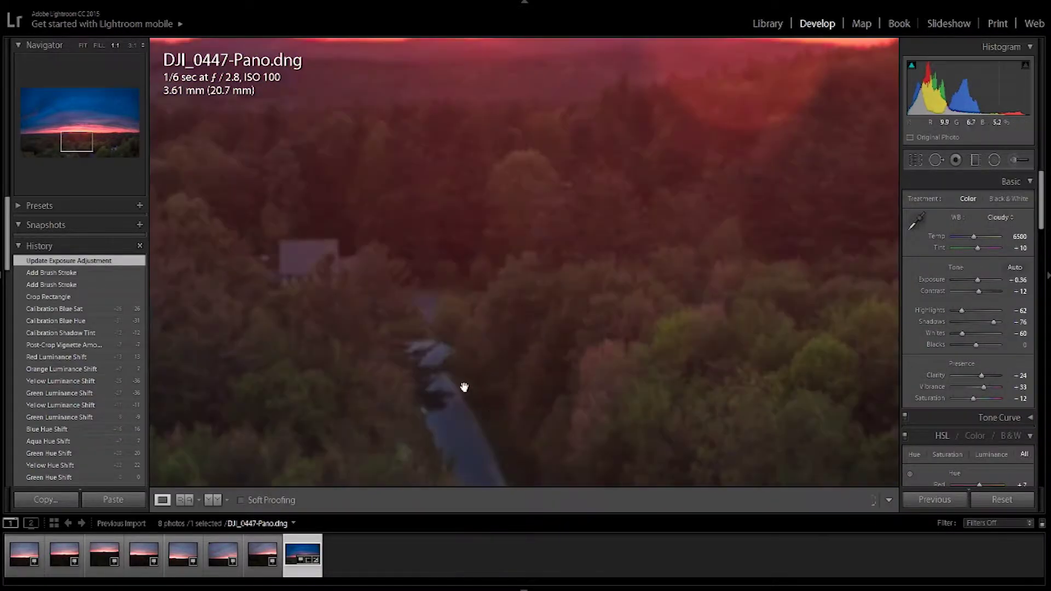
pyautogui.press('k')
pyautogui.moveTo(385, 325); pyautogui.dragTo(379, 247)
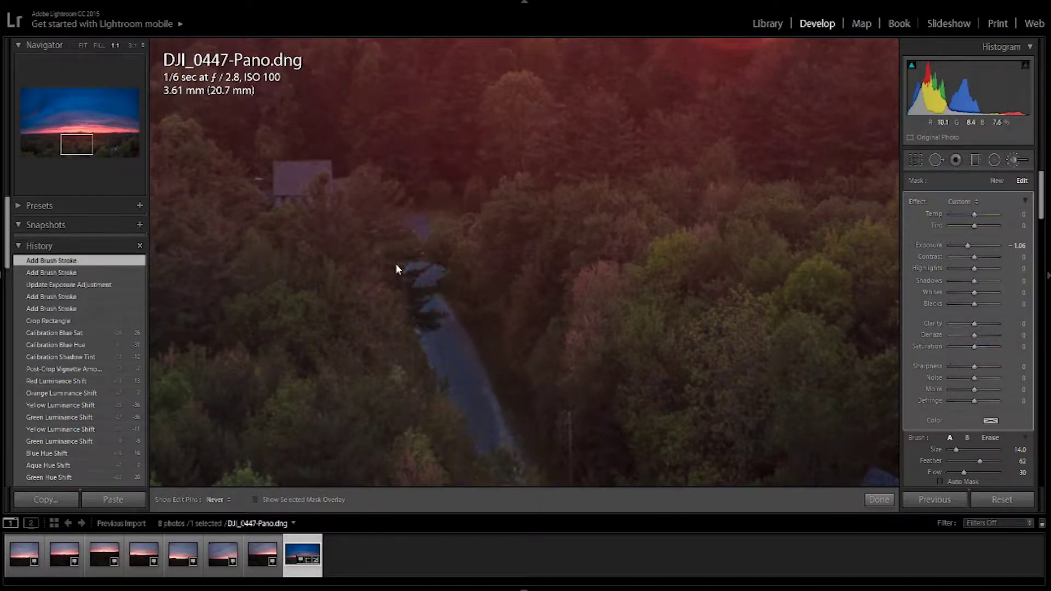
pyautogui.press('k')
pyautogui.press('z')
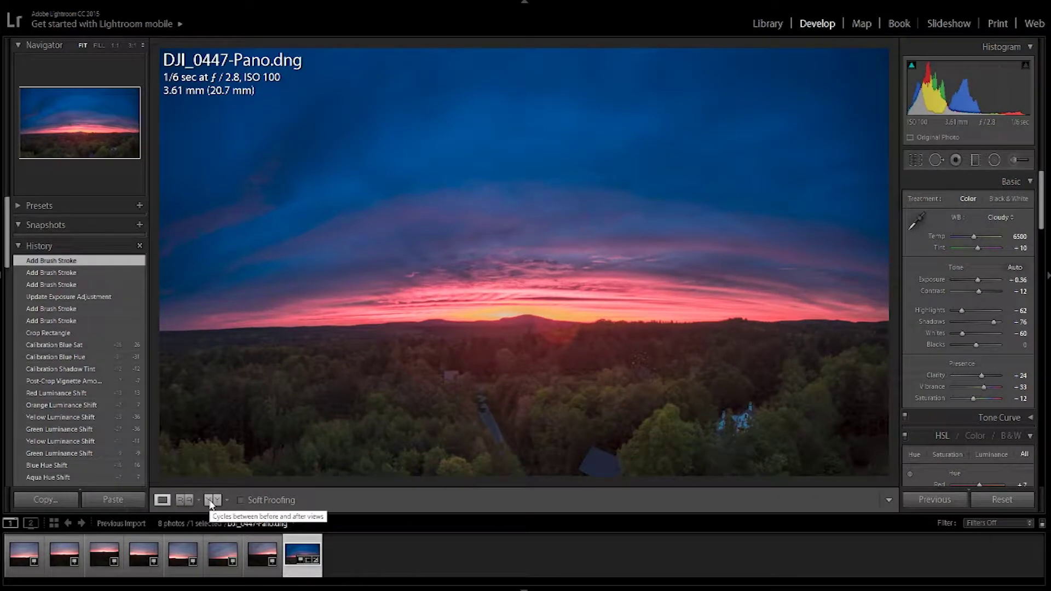
# - Compare the panorama's before and after versions side by side and view the edited image full screen
pyautogui.click(188, 501)
pyautogui.click(212, 499)
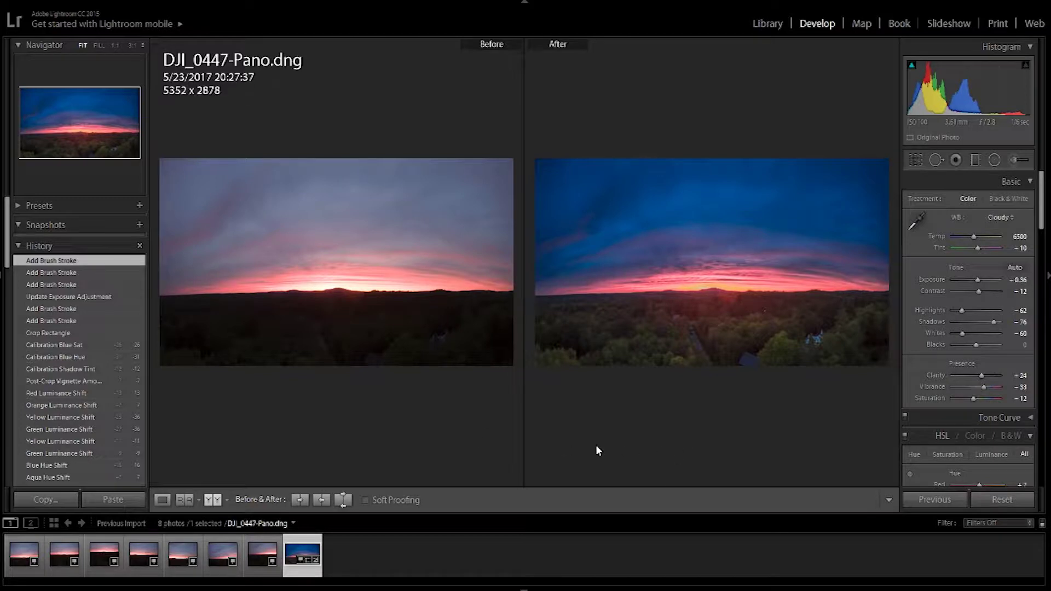
pyautogui.press('f')
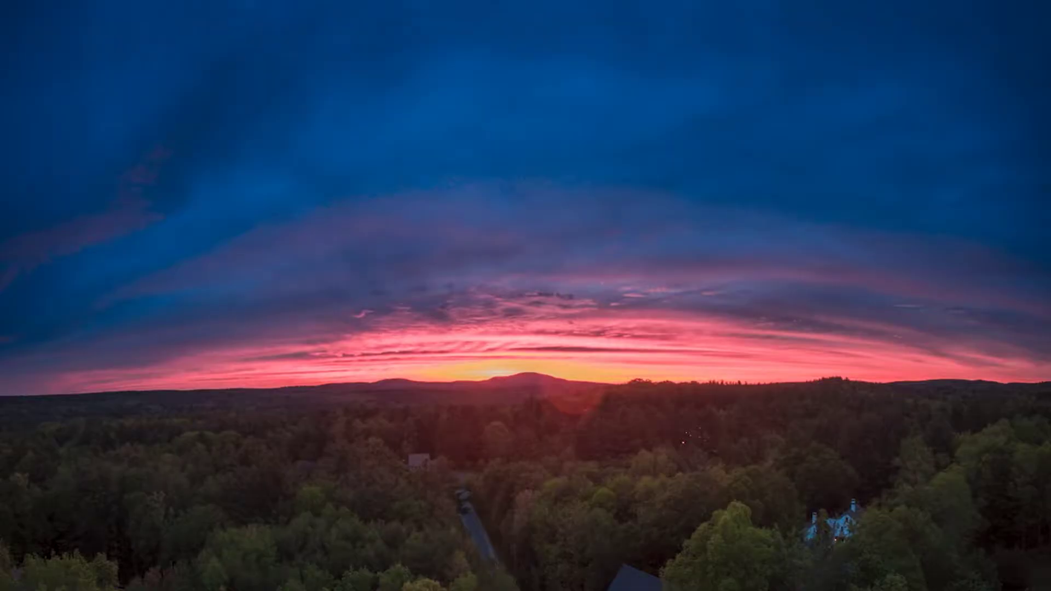
pyautogui.press('f')
# - Inspect the sky, horizon and forest details up close in the before and after views
pyautogui.click(368, 315)
pyautogui.click(372, 314)
pyautogui.click(692, 292)
pyautogui.moveTo(692, 293); pyautogui.dragTo(589, 378)
pyautogui.moveTo(291, 388); pyautogui.dragTo(608, 93)
pyautogui.moveTo(871, 471); pyautogui.dragTo(696, 402)
pyautogui.moveTo(482, 389); pyautogui.dragTo(688, 404)
pyautogui.click(688, 405)
pyautogui.click(705, 285)
pyautogui.moveTo(706, 284); pyautogui.dragTo(811, 338)
pyautogui.moveTo(314, 306); pyautogui.dragTo(434, 303)
pyautogui.click(627, 365)
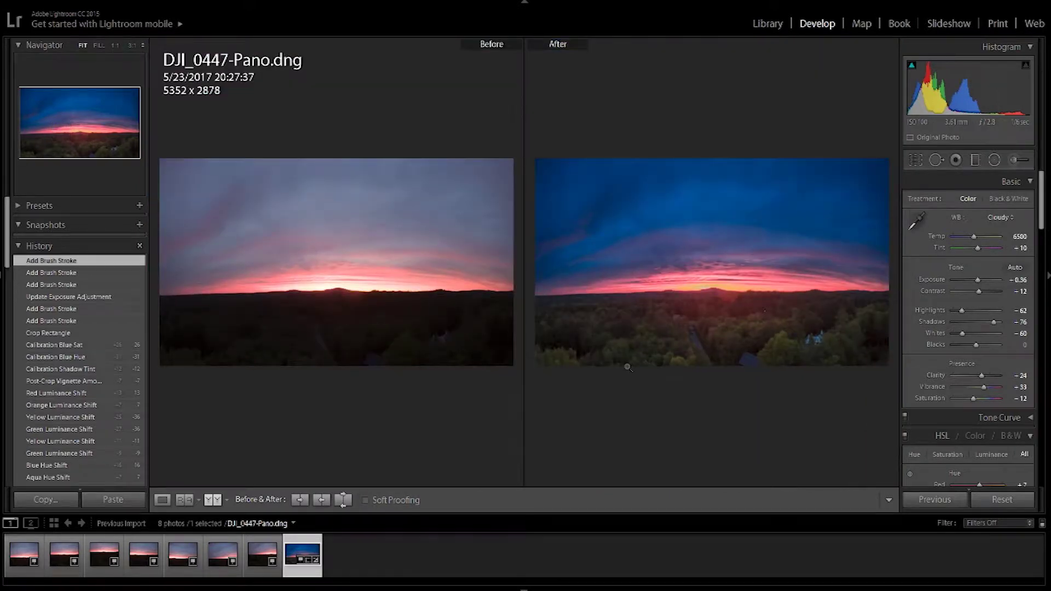
# - Return to the single-image view and alternate between the original and edited panorama
pyautogui.click(215, 502)
pyautogui.click(163, 501)
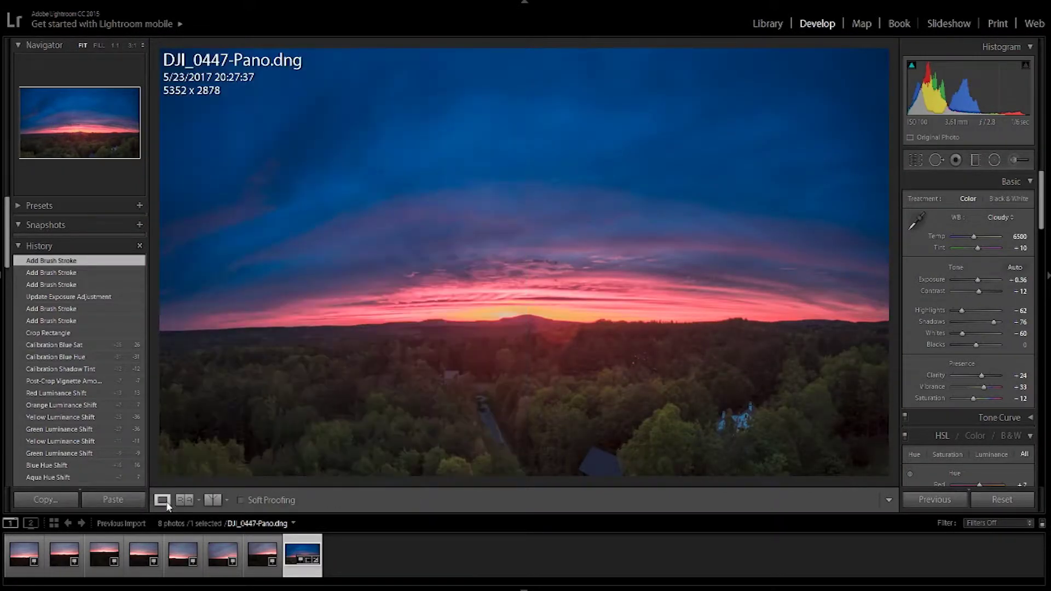
pyautogui.press('\\')
pyautogui.press('\\')
pyautogui.press('\\')
pyautogui.press('\\')
pyautogui.press('\\')
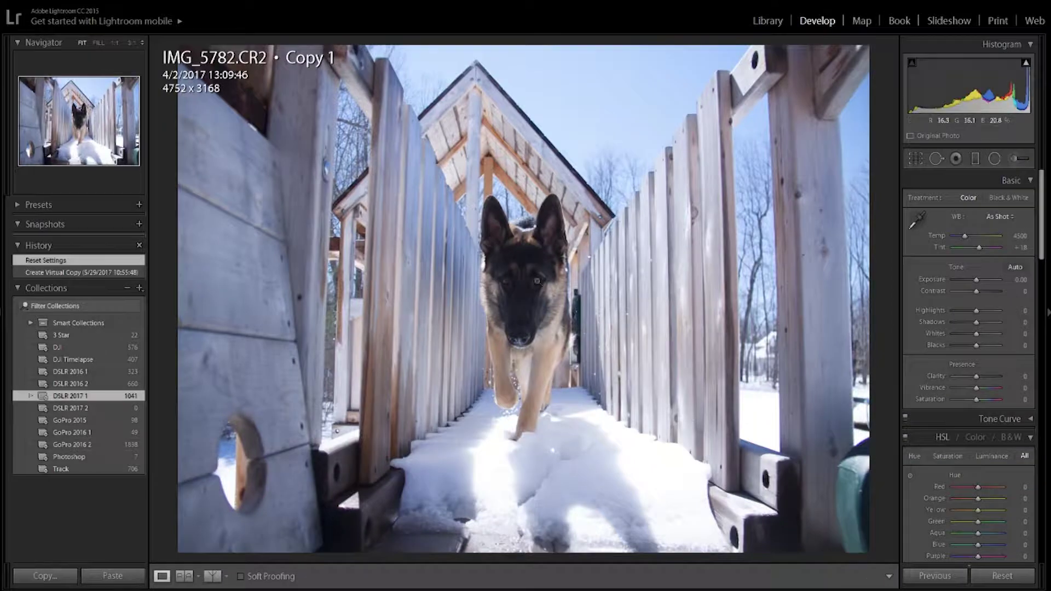
# - Set the dog photo's white balance preset to Daylight
pyautogui.moveTo(538, 282); pyautogui.dragTo(627, 307)
pyautogui.click(1000, 217)
pyautogui.click(984, 259)
# - Set exposure to +0.60, contrast +19, highlights -100, shadows +43, whites +14, blacks -36, clarity +2, vibrance +19 and saturation +14
pyautogui.moveTo(976, 280); pyautogui.dragTo(981, 288)
pyautogui.moveTo(976, 333); pyautogui.dragTo(968, 347)
pyautogui.moveTo(976, 311); pyautogui.dragTo(954, 311)
pyautogui.moveTo(977, 322); pyautogui.dragTo(981, 293)
pyautogui.moveTo(976, 376); pyautogui.dragTo(977, 377)
pyautogui.moveTo(976, 388)
pyautogui.mouseDown()
pyautogui.moveTo(989, 390)
pyautogui.moveTo(980, 399)
pyautogui.mouseUp()
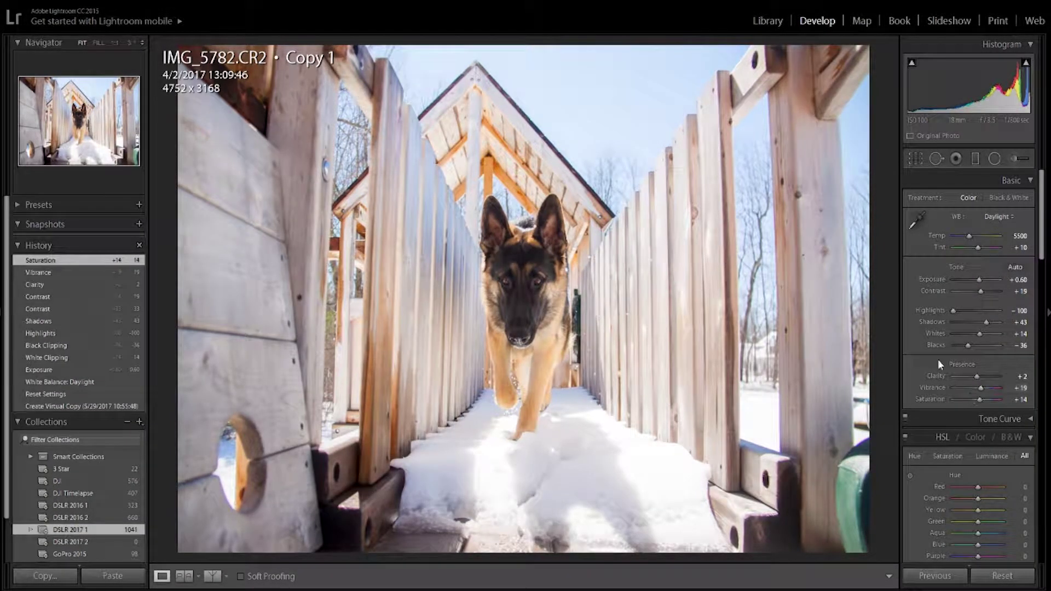
# - Set the saturation of reds to -100, oranges -7, greens -24 and blues +33, lower the yellows and raise the aquas
pyautogui.scroll(-5, 1032, 282)
pyautogui.scroll(-3, 1032, 282)
pyautogui.click(954, 278)
pyautogui.click(976, 289)
pyautogui.click(974, 311)
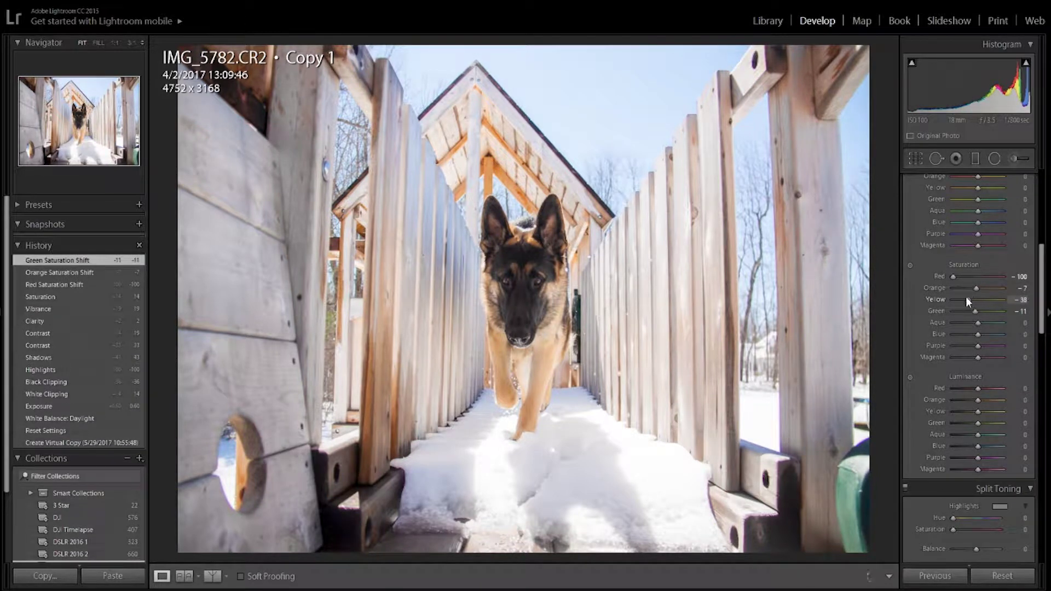
pyautogui.click(965, 300)
pyautogui.click(973, 311)
pyautogui.click(980, 323)
pyautogui.click(987, 334)
# - Set the dog photo's luminance noise reduction to 10
pyautogui.scroll(-10, 1027, 369)
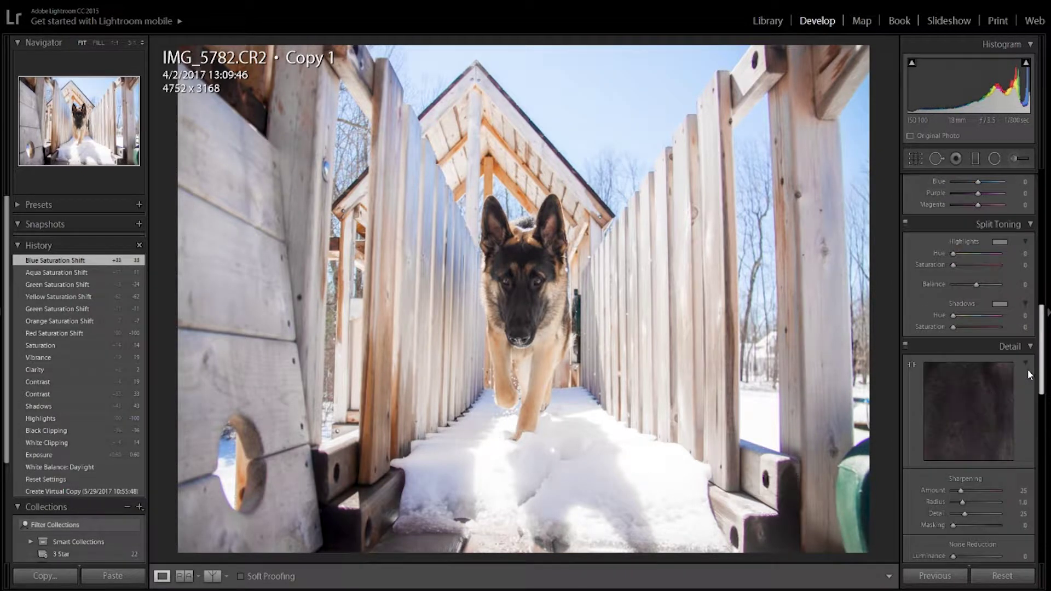
pyautogui.scroll(3, 1027, 369)
pyautogui.scroll(-3, 1027, 369)
pyautogui.click(1015, 445)
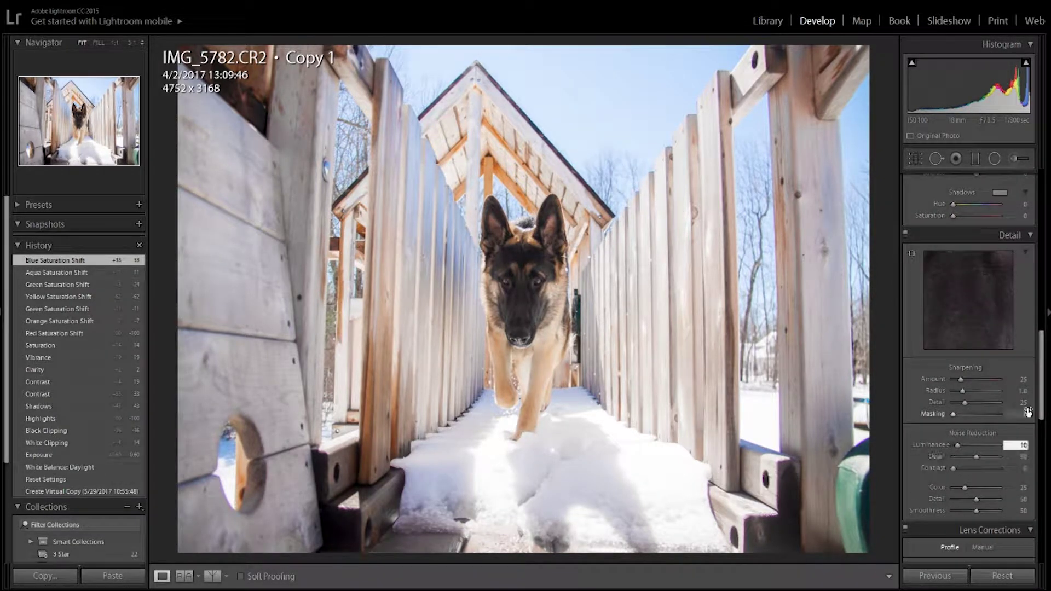
# - Apply luminance noise reduction of 10 to the dog photo, and enable chromatic aberration removal and lens profile corrections
pyautogui.write('10')
pyautogui.press('Return')
pyautogui.scroll(-3, 982, 462)
pyautogui.click(981, 453)
pyautogui.click(981, 463)
# - Set the post-crop vignette amount to -31 and reset the calibration shadows tint to 0
pyautogui.scroll(-5, 981, 438)
pyautogui.moveTo(977, 391); pyautogui.dragTo(980, 424)
pyautogui.scroll(-5, 1046, 466)
pyautogui.doubleClick(978, 423)
# - Crop the dog photo with the 4 x 5 / 8 x 10 aspect to an upright frame of about 1762 x 2203 around the dog
pyautogui.click(916, 159)
pyautogui.click(986, 201)
pyautogui.click(918, 273)
pyautogui.moveTo(812, 46); pyautogui.dragTo(705, 94)
pyautogui.moveTo(371, 299); pyautogui.dragTo(482, 299)
pyautogui.moveTo(507, 303); pyautogui.dragTo(434, 327)
pyautogui.moveTo(523, 165); pyautogui.dragTo(523, 123)
pyautogui.moveTo(524, 257); pyautogui.dragTo(515, 245)
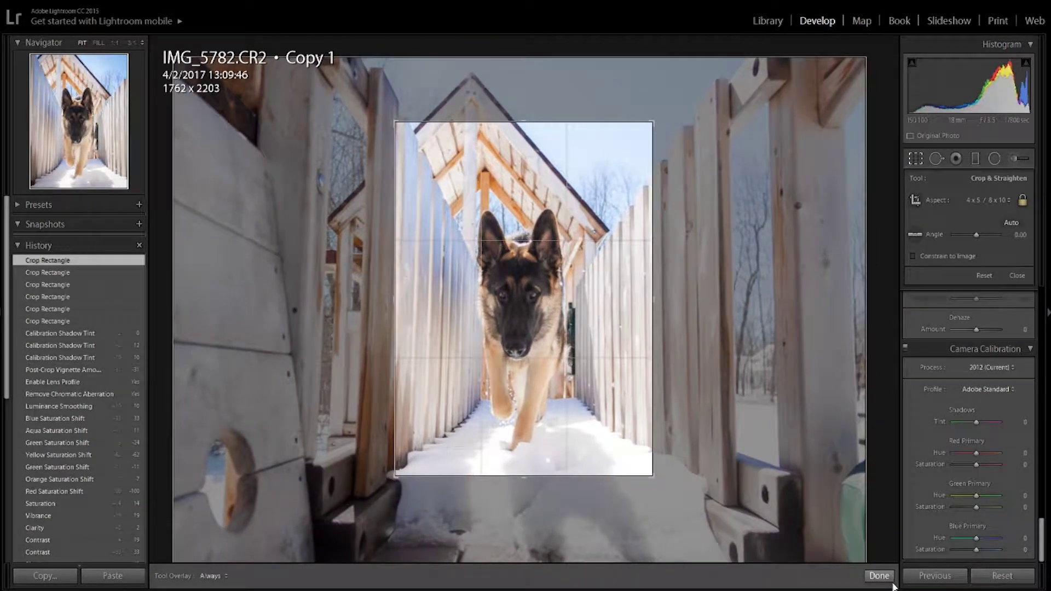
pyautogui.click(886, 579)
# - Paint both of the dog's eyes with an adjustment brush of size 7 using temp -15, tint -100 and exposure 0.25
pyautogui.press('z')
pyautogui.press('k')
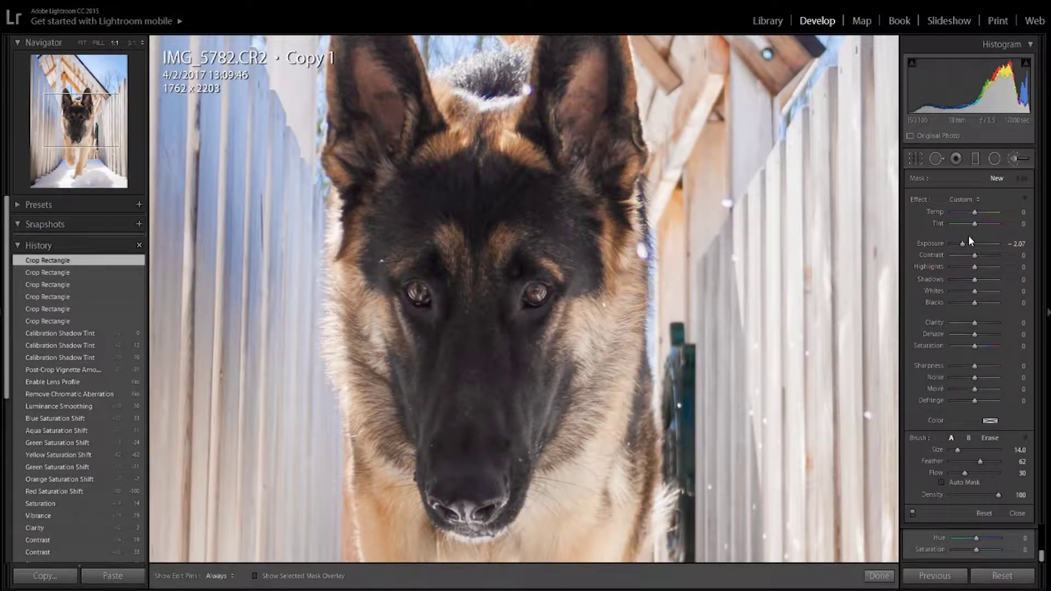
pyautogui.moveTo(969, 239); pyautogui.dragTo(972, 211)
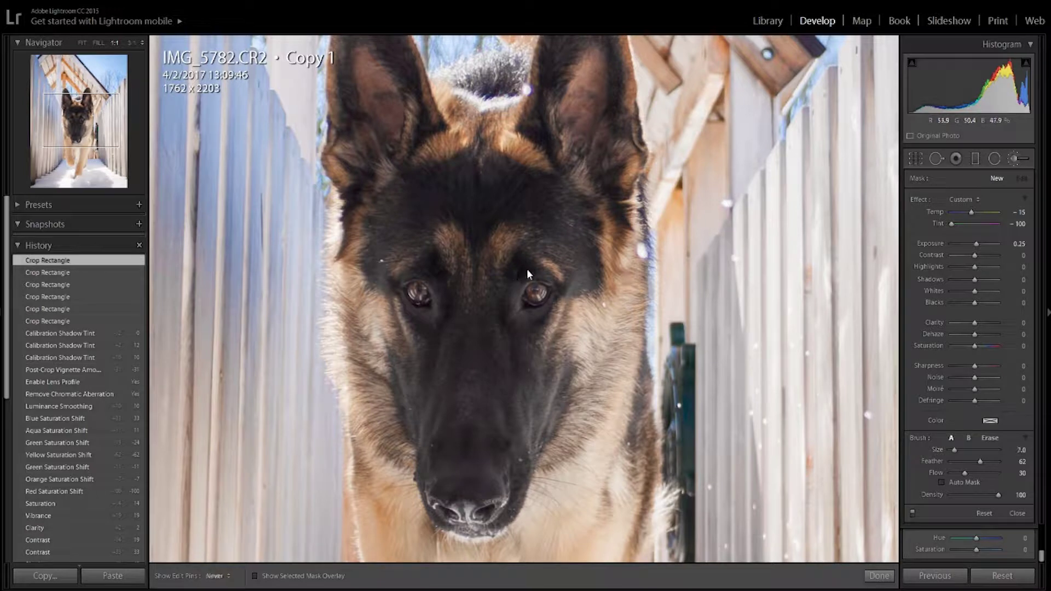
pyautogui.click(534, 294)
pyautogui.click(419, 294)
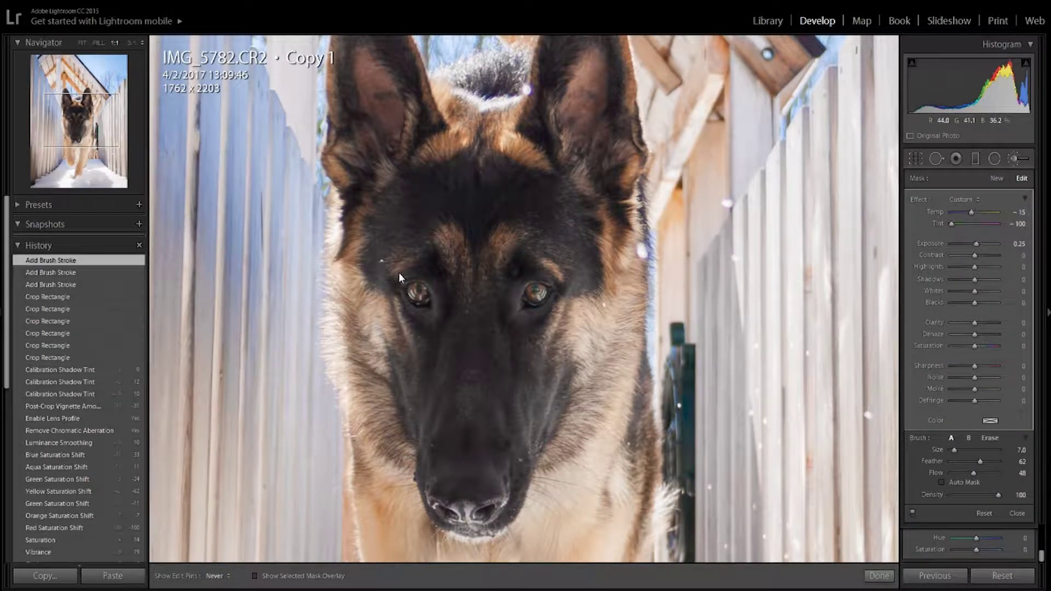
pyautogui.press('k')
pyautogui.click(611, 342)
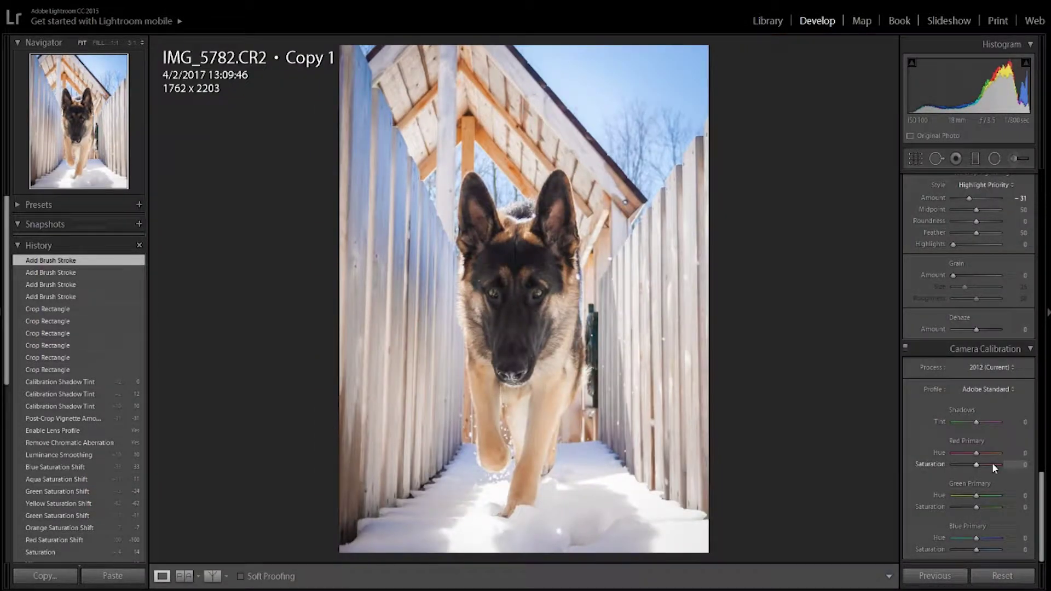
# - Set camera calibration to shadows tint +17, red hue +21 and saturation -29, green hue +36, blue hue -21 and saturation +100
pyautogui.moveTo(977, 422); pyautogui.dragTo(971, 464)
pyautogui.moveTo(976, 496); pyautogui.dragTo(985, 495)
pyautogui.moveTo(976, 538); pyautogui.dragTo(971, 539)
pyautogui.moveTo(976, 550); pyautogui.dragTo(1002, 550)
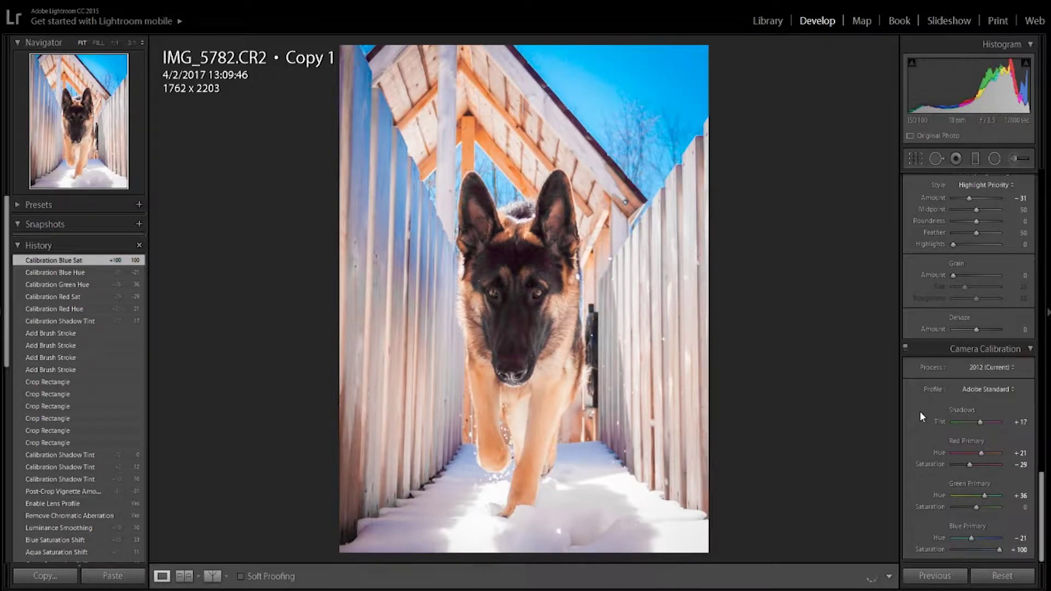
# - Open the earlier edit IMG_5782.CR2 and compare its before and after in a split view, including a close-up of the dog's face
pyautogui.click(526, 588)
pyautogui.press('Left')
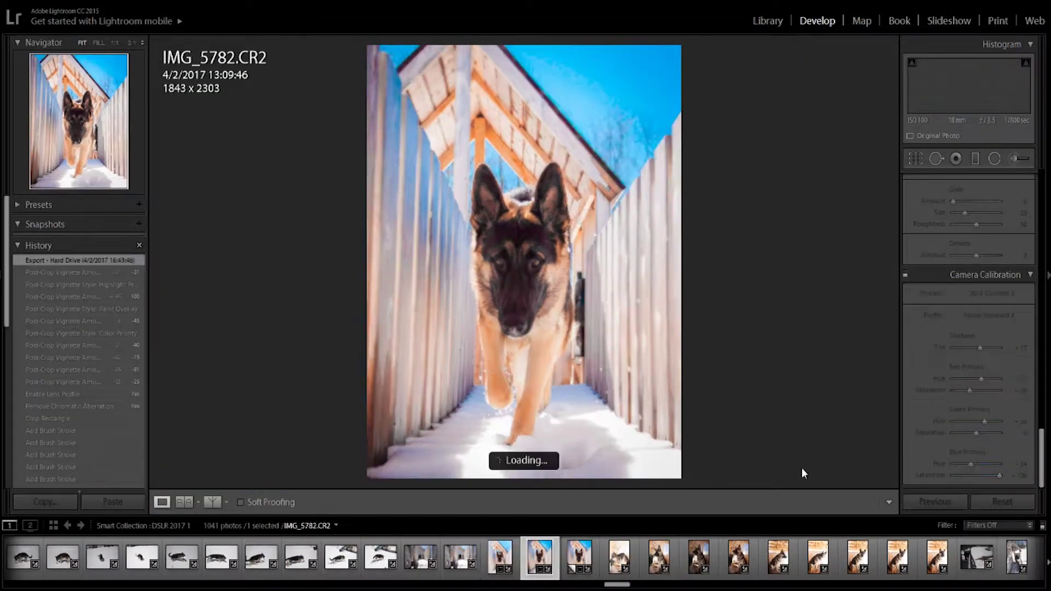
pyautogui.press('\\')
pyautogui.click(213, 502)
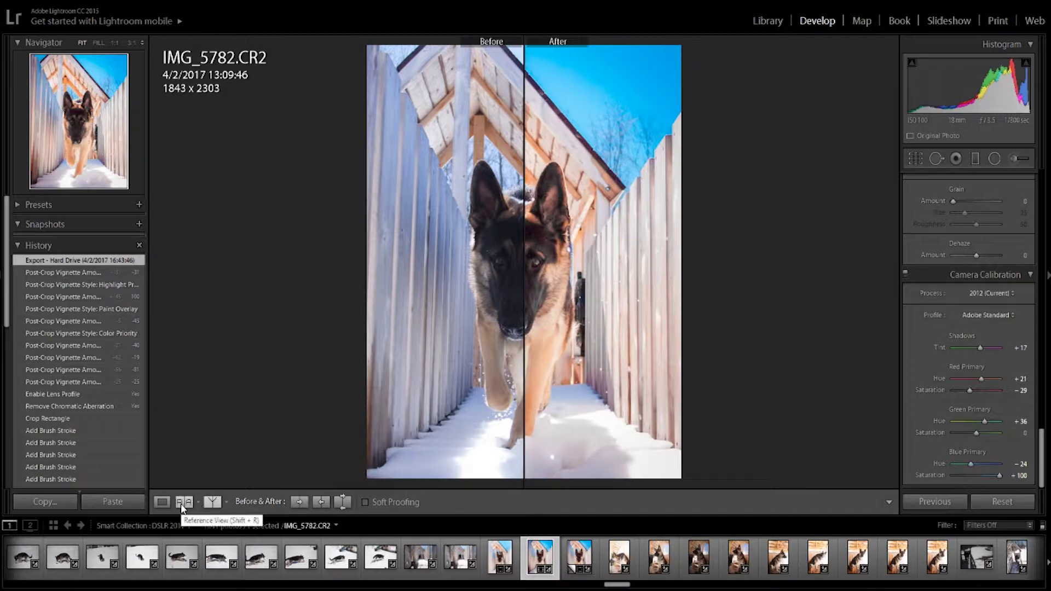
pyautogui.click(501, 283)
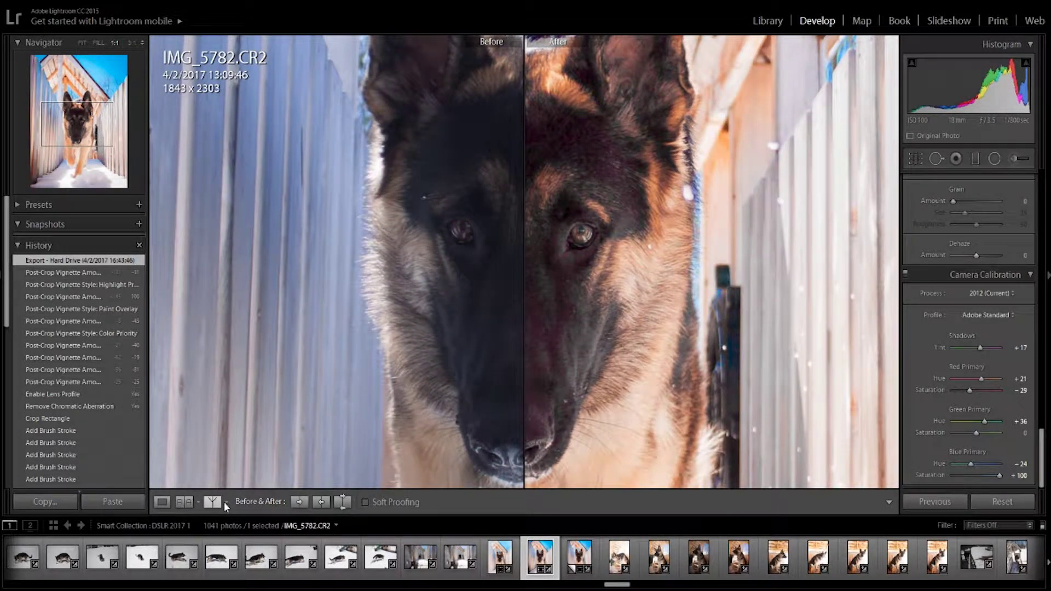
pyautogui.click(194, 502)
pyautogui.click(190, 503)
pyautogui.click(164, 503)
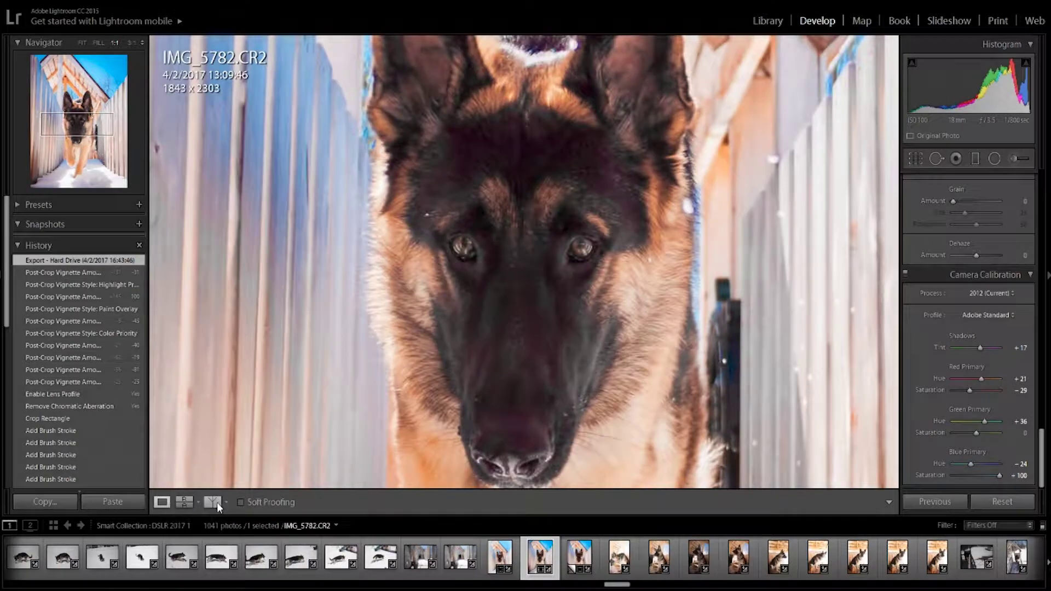
# - Compare the whole dog photo before and after side by side, and return to the single-photo view
pyautogui.click(227, 502)
pyautogui.click(246, 517)
pyautogui.click(702, 263)
pyautogui.moveTo(703, 262); pyautogui.dragTo(735, 255)
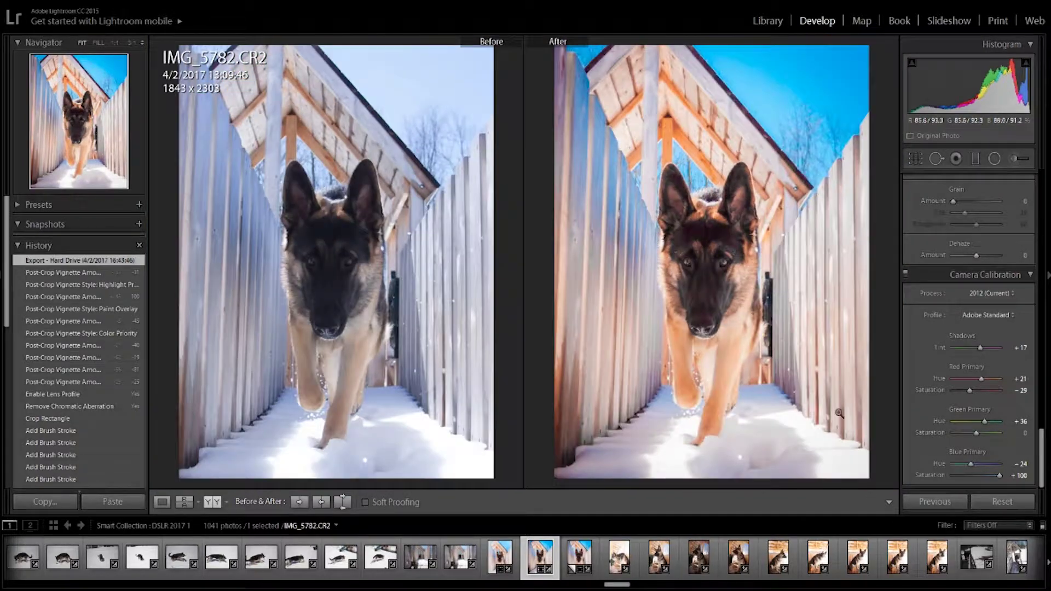
pyautogui.click(163, 502)
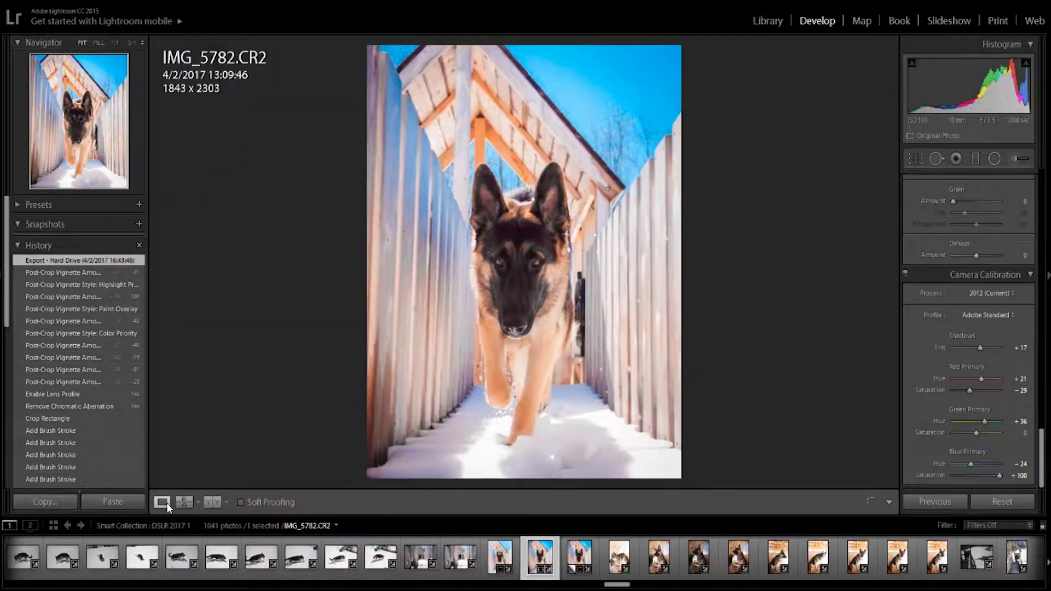
# - View the edited dog photo with the surrounding interface dimmed, and restore the normal display
pyautogui.press('l')
pyautogui.click(542, 359)
pyautogui.click(512, 368)
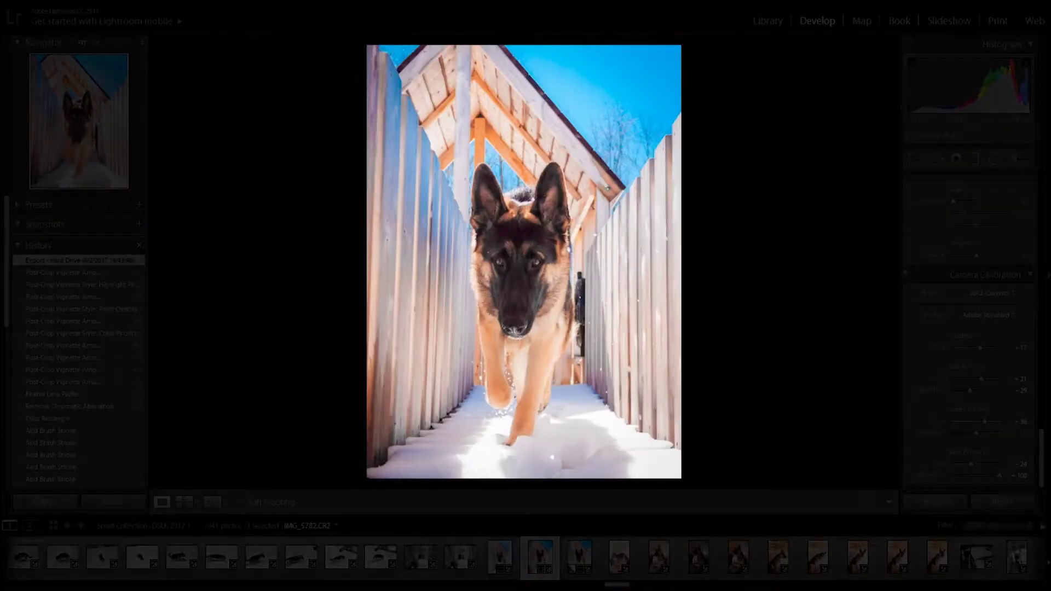
pyautogui.press('l')
pyautogui.press('l')
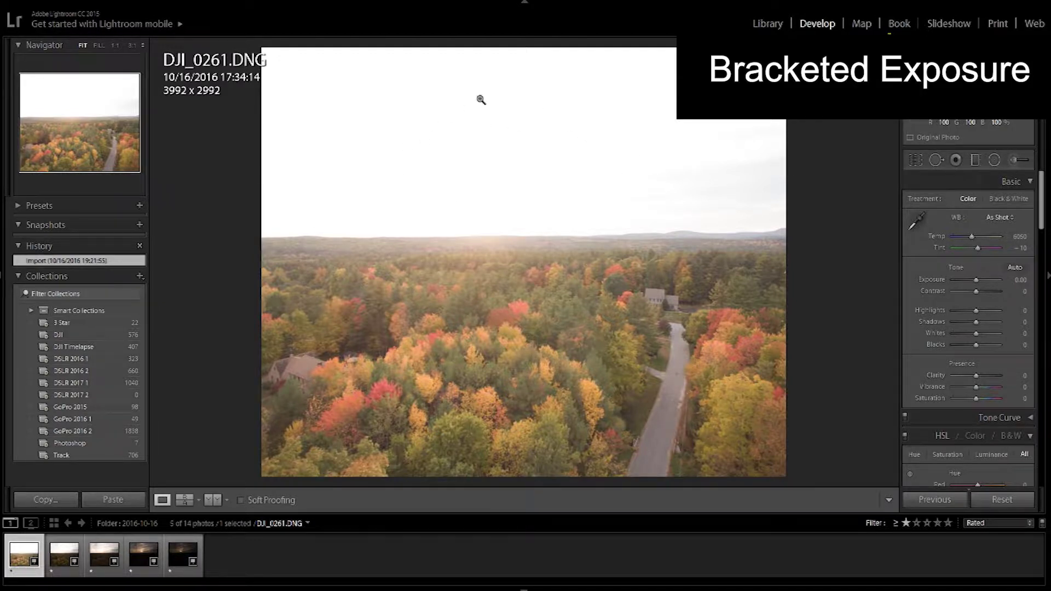
# - Look through the bracketed drone exposures from DJI_0261 to DJI_0265
pyautogui.press('Right')
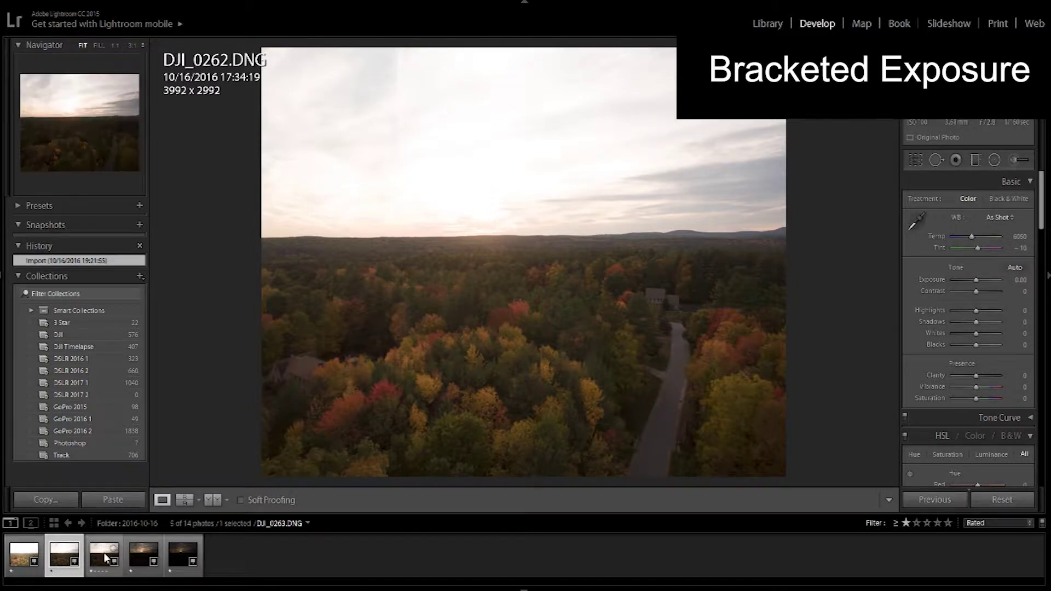
pyautogui.click(106, 560)
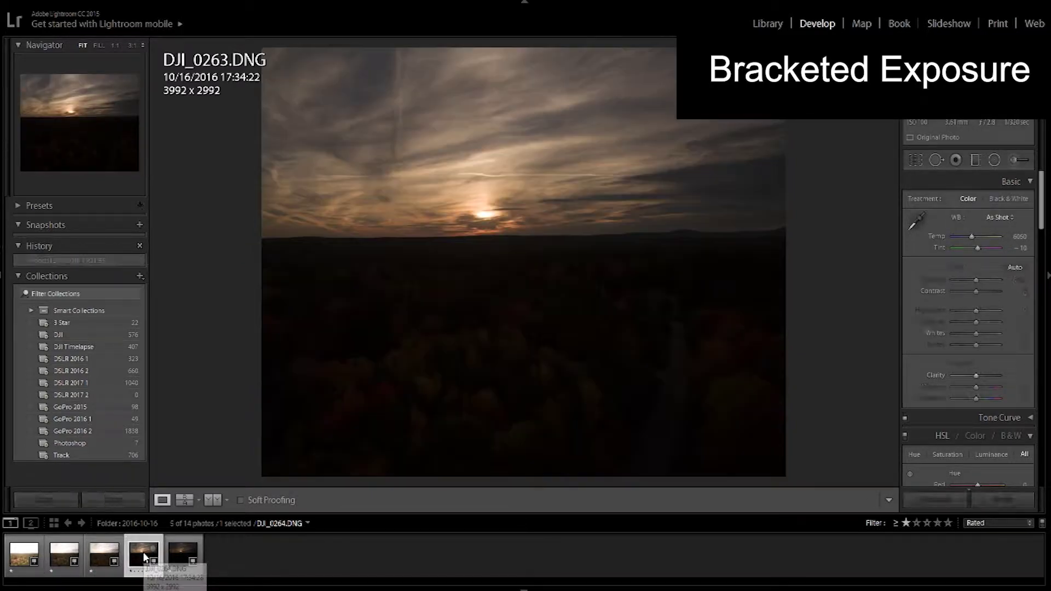
pyautogui.click(145, 558)
pyautogui.click(181, 559)
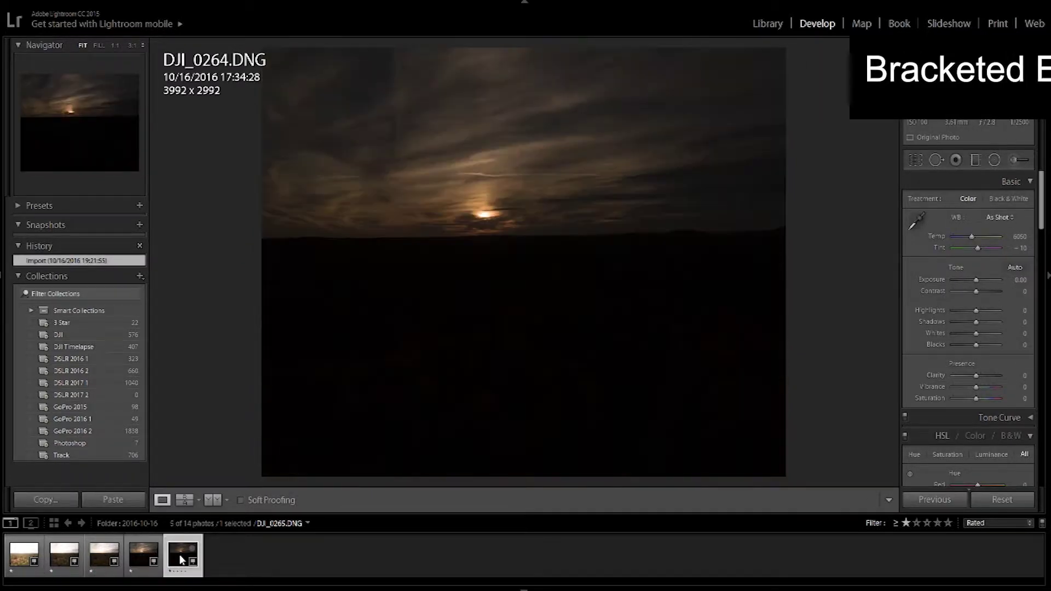
# - Merge the five bracketed drone photos into one HDR image with Auto Align on and deghosting set to None
pyautogui.click(25, 557)
pyautogui.keyDown('shift'); pyautogui.click(181, 561); pyautogui.keyUp('shift')
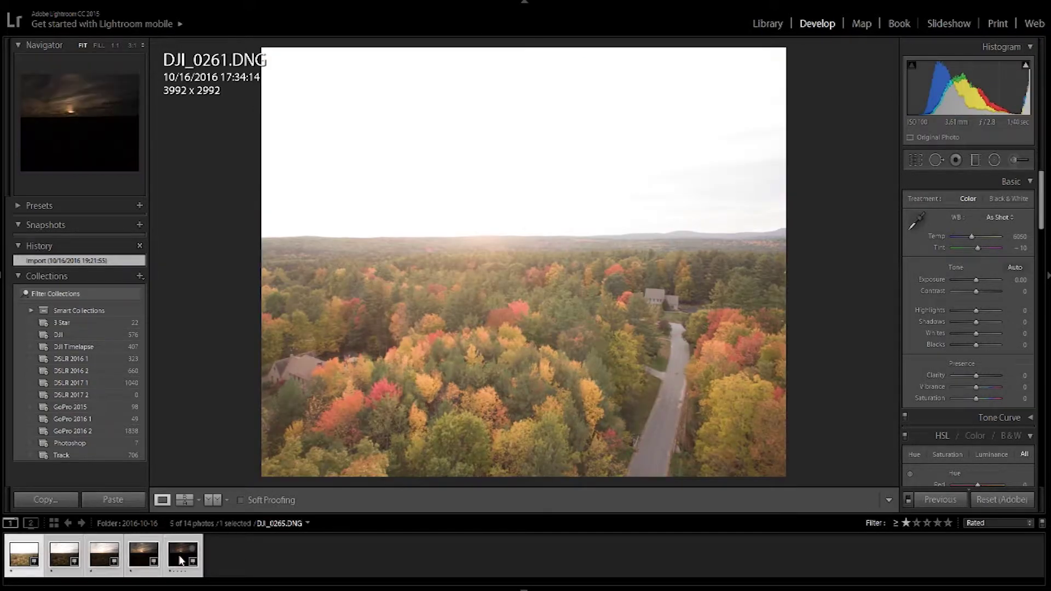
pyautogui.rightClick(180, 561)
pyautogui.moveTo(273, 298)
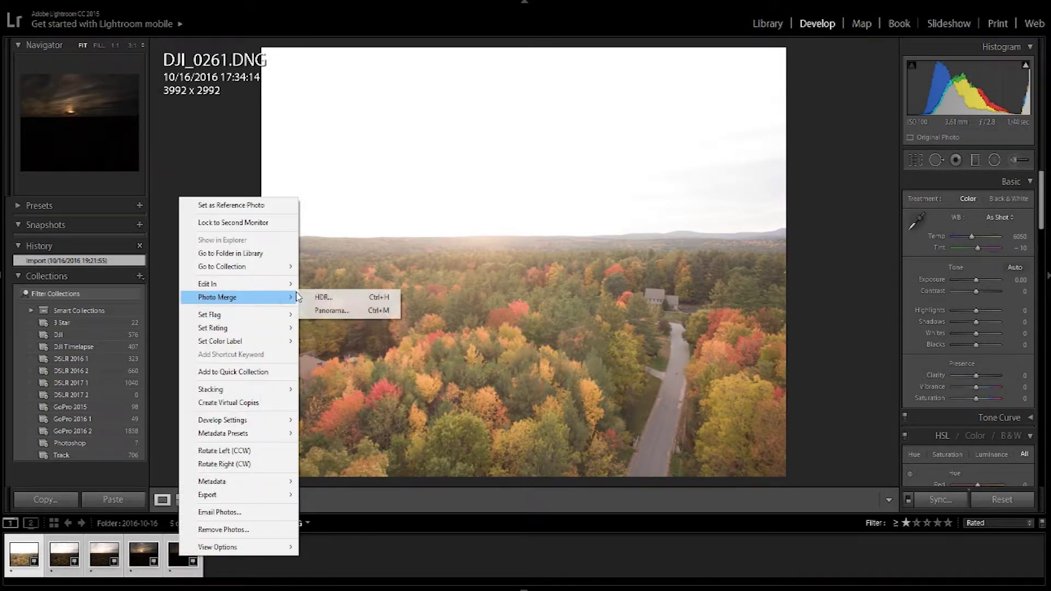
pyautogui.click(323, 297)
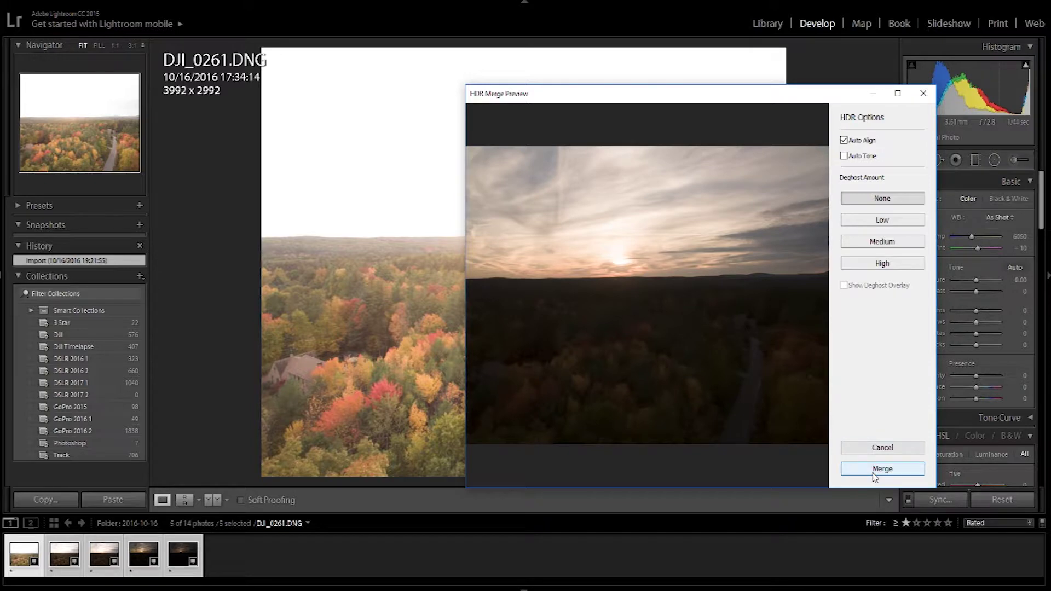
pyautogui.click(882, 470)
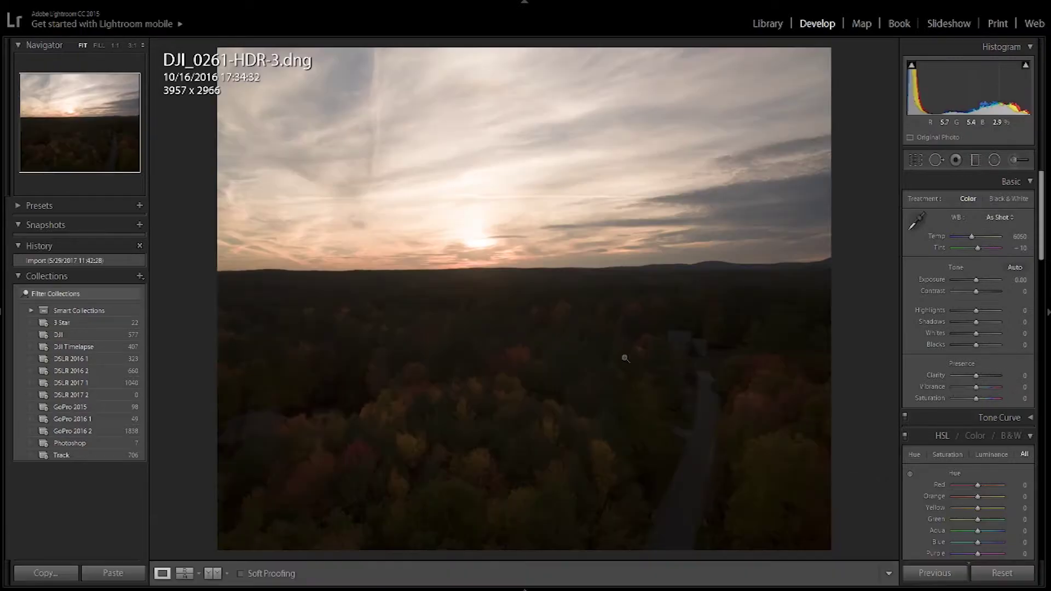
# - Set the HDR image's whites to -21, blacks -17, shadows +100 and highlights -100, and its white balance to Daylight
pyautogui.keyDown('alt'); pyautogui.click(978, 335); pyautogui.keyUp('alt')
pyautogui.moveTo(978, 336); pyautogui.dragTo(972, 348)
pyautogui.moveTo(977, 280); pyautogui.dragTo(985, 281)
pyautogui.hotkey('ctrl', 'z')
pyautogui.moveTo(976, 323); pyautogui.dragTo(952, 311)
pyautogui.click(1000, 218)
pyautogui.click(968, 259)
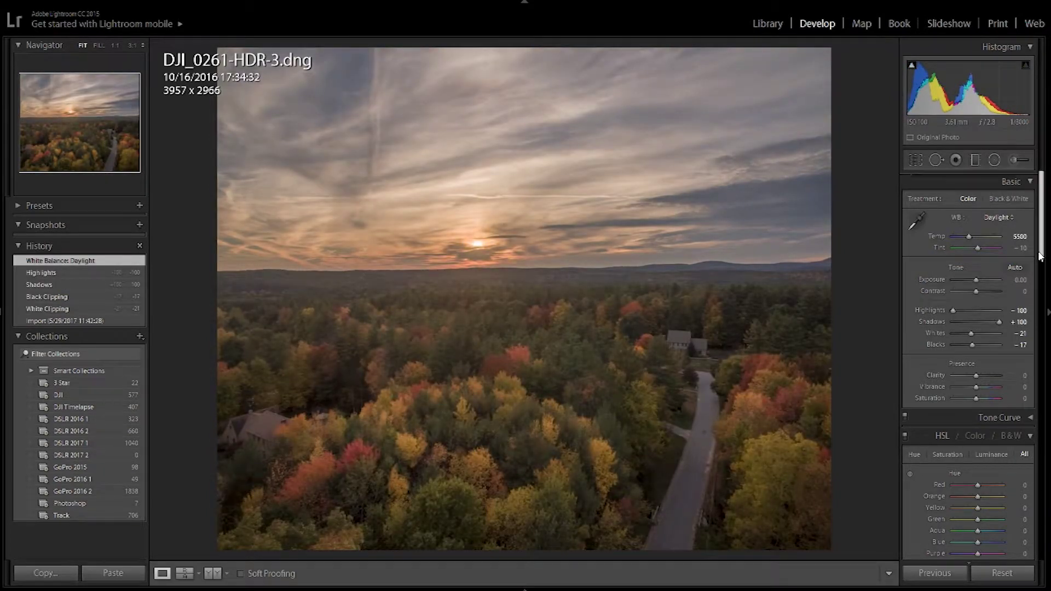
# - Set the HDR image's clarity to +21, vibrance to +17 and saturation to +31
pyautogui.moveTo(1041, 251); pyautogui.dragTo(1041, 264)
pyautogui.moveTo(976, 324); pyautogui.dragTo(981, 325)
pyautogui.moveTo(977, 335); pyautogui.dragTo(981, 336)
pyautogui.moveTo(976, 346); pyautogui.dragTo(983, 346)
# - Shift the hue of reds to -47, oranges -29, yellows +7, greens +47, blues -33 and purples -82
pyautogui.moveTo(1042, 258); pyautogui.dragTo(1034, 296)
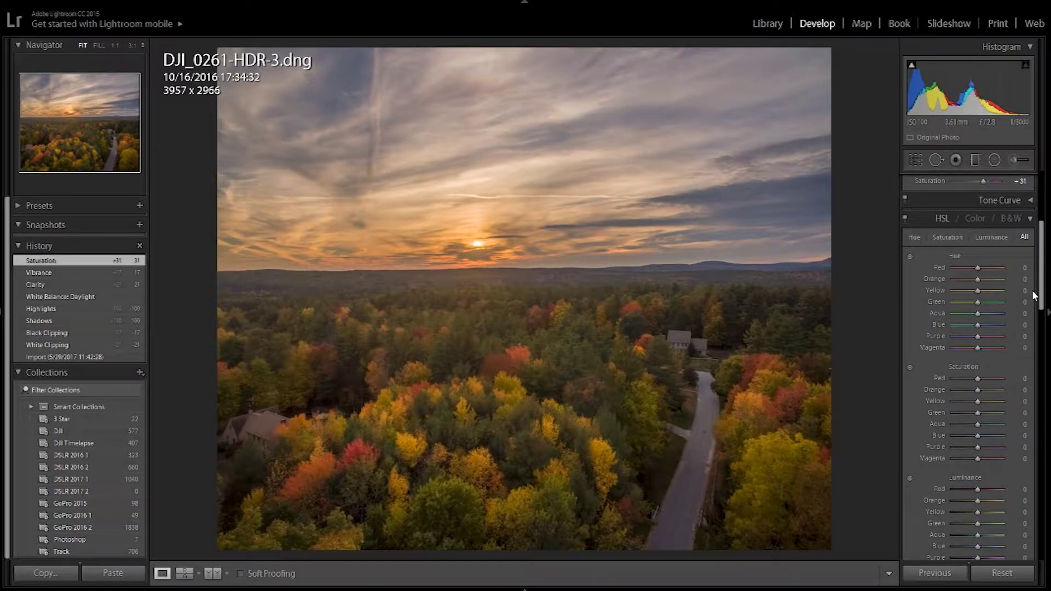
pyautogui.moveTo(974, 269); pyautogui.dragTo(976, 290)
pyautogui.moveTo(978, 280); pyautogui.dragTo(971, 280)
pyautogui.moveTo(976, 291); pyautogui.dragTo(957, 337)
# - Adjust the saturation of reds through blues and the luminance of the reds, oranges, yellows, aquas and blues
pyautogui.moveTo(978, 379); pyautogui.dragTo(991, 436)
pyautogui.scroll(-3, 980, 378)
pyautogui.moveTo(978, 319); pyautogui.dragTo(972, 376)
# - Enable chromatic aberration removal and lens profile corrections for the HDR image
pyautogui.scroll(-3, 1036, 362)
pyautogui.click(975, 432)
pyautogui.moveTo(1038, 359); pyautogui.dragTo(1041, 227)
pyautogui.click(977, 445)
# - Crop the sides of the HDR image to about 3498 x 2966 and set vibrance to +24
pyautogui.click(915, 160)
pyautogui.moveTo(831, 300); pyautogui.dragTo(797, 302)
pyautogui.press('Return')
pyautogui.moveTo(1041, 242)
pyautogui.mouseDown()
pyautogui.moveTo(1026, 397)
pyautogui.moveTo(1045, 457)
pyautogui.moveTo(1039, 228)
pyautogui.mouseUp()
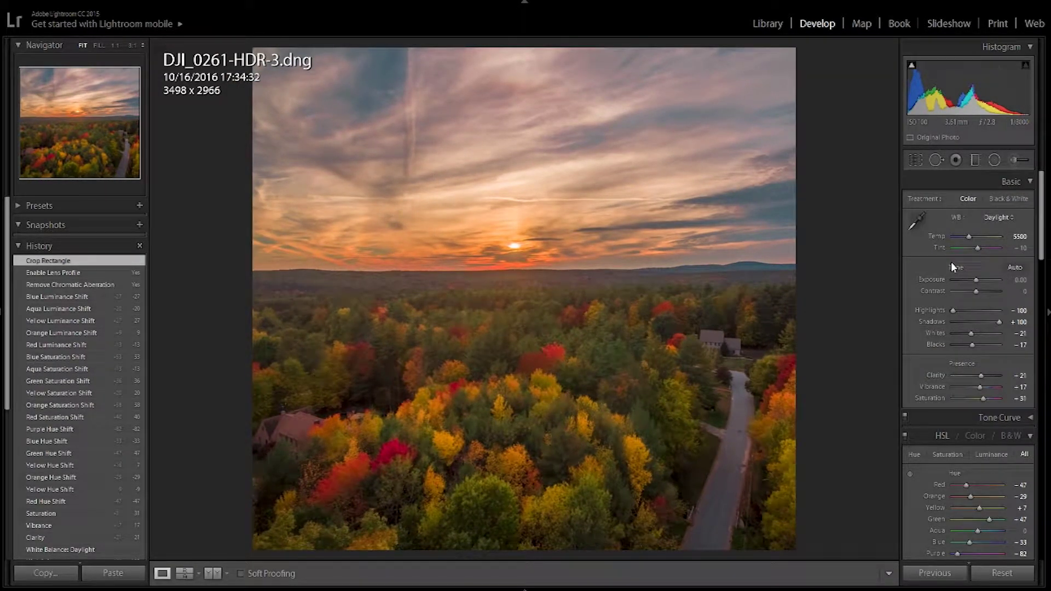
pyautogui.moveTo(933, 387); pyautogui.dragTo(924, 386)
# - Add a graduated filter over the sky aligned with the horizon, and adjust its temperature, exposure, contrast, highlights, shadows, saturation and clarity
pyautogui.click(975, 160)
pyautogui.moveTo(505, 228); pyautogui.dragTo(507, 313)
pyautogui.doubleClick(921, 202)
pyautogui.moveTo(816, 265); pyautogui.dragTo(816, 268)
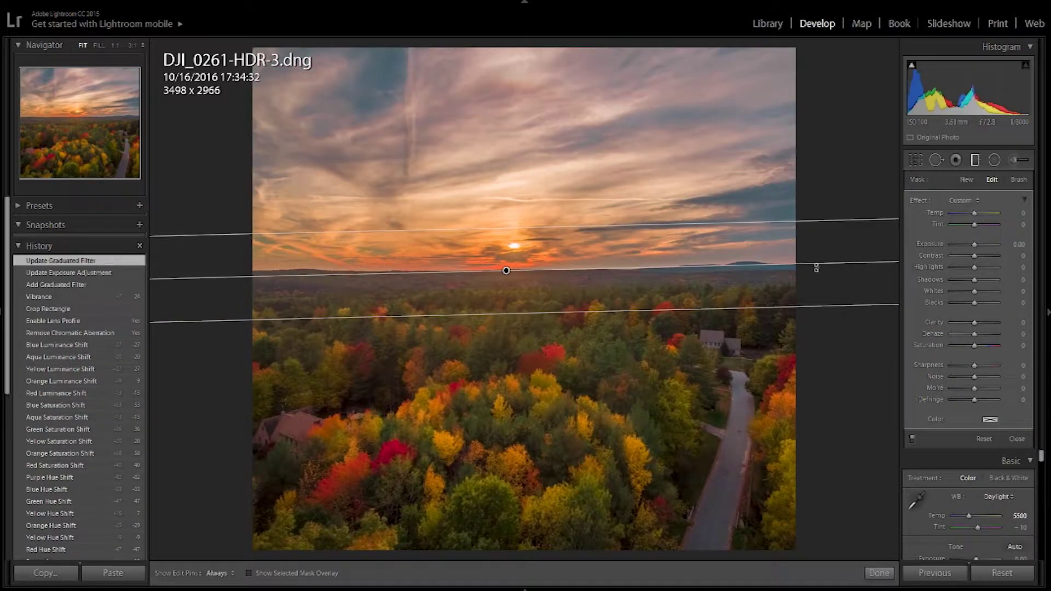
pyautogui.moveTo(975, 221); pyautogui.dragTo(979, 280)
pyautogui.moveTo(974, 346); pyautogui.dragTo(980, 328)
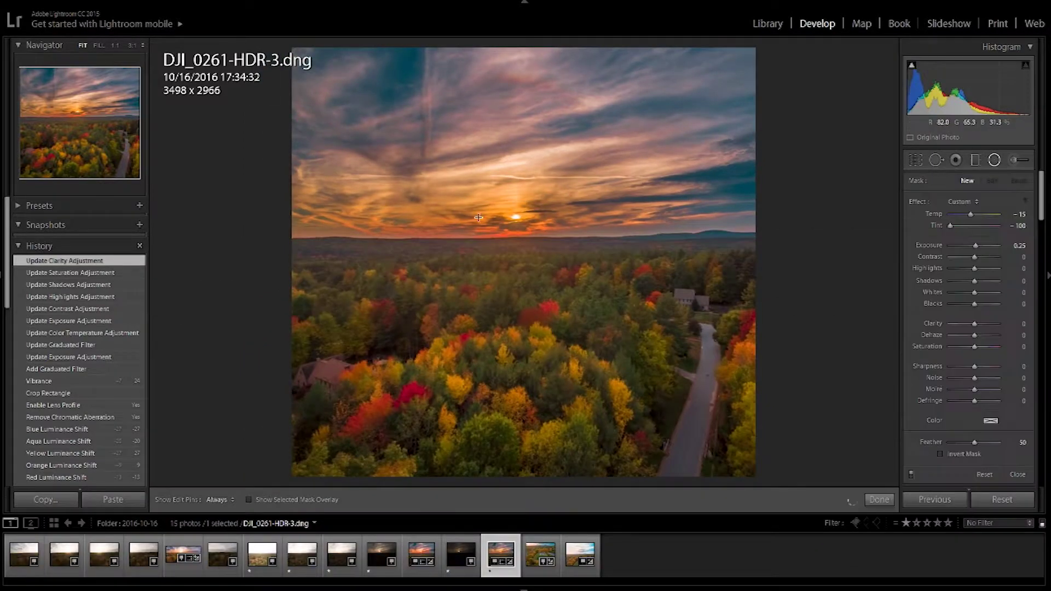
# - Add a wide radial filter centred on the sun with temp -10, tint 6, an inverted mask and feather 78
pyautogui.moveTo(514, 219); pyautogui.dragTo(823, 322)
pyautogui.doubleClick(918, 203)
pyautogui.moveTo(974, 215); pyautogui.dragTo(976, 226)
pyautogui.click(971, 454)
pyautogui.moveTo(975, 443); pyautogui.dragTo(987, 444)
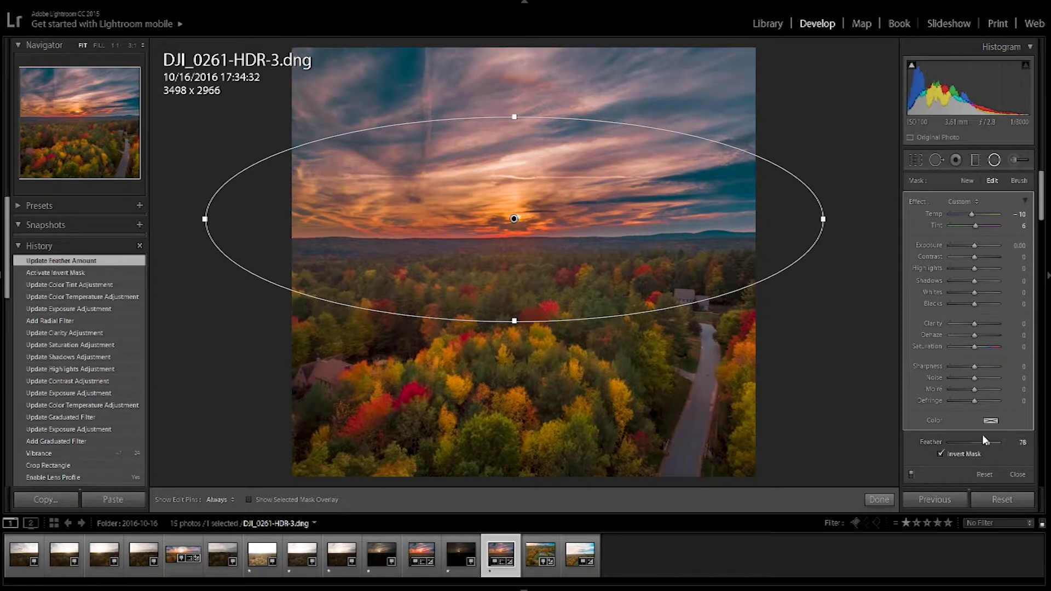
# - Give the radial filter an orange color tint, contrast 61 and highlights 52, and finish editing the filter
pyautogui.click(991, 421)
pyautogui.click(783, 444)
pyautogui.moveTo(780, 435); pyautogui.dragTo(778, 434)
pyautogui.moveTo(975, 257); pyautogui.dragTo(988, 262)
pyautogui.moveTo(974, 269); pyautogui.dragTo(986, 270)
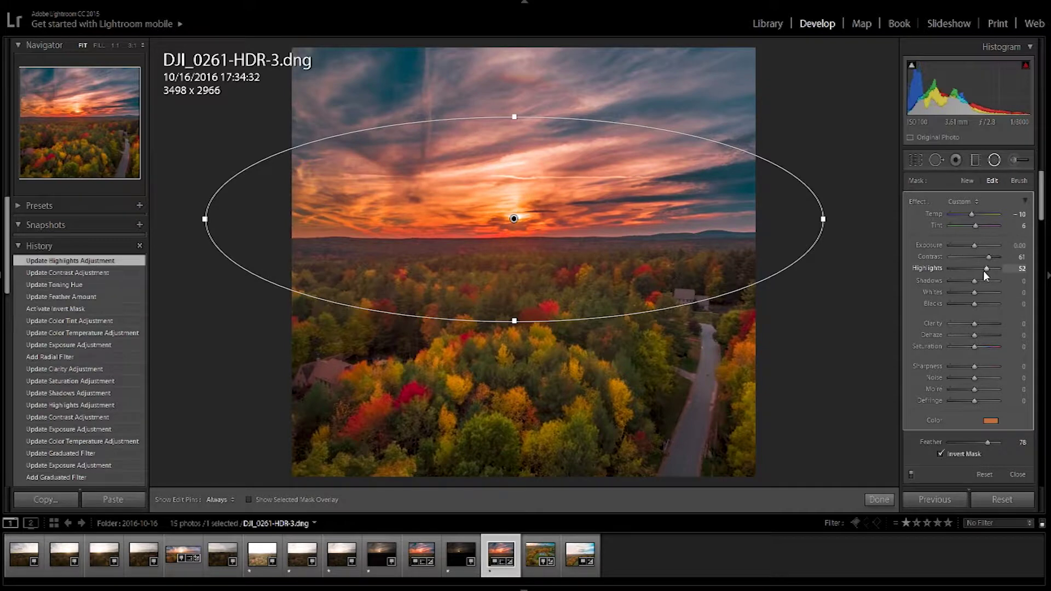
pyautogui.click(879, 499)
# - Compare the HDR sunset before and after side by side, and return to the single-photo view
pyautogui.click(422, 554)
pyautogui.click(501, 554)
pyautogui.click(199, 500)
pyautogui.click(227, 500)
pyautogui.click(255, 515)
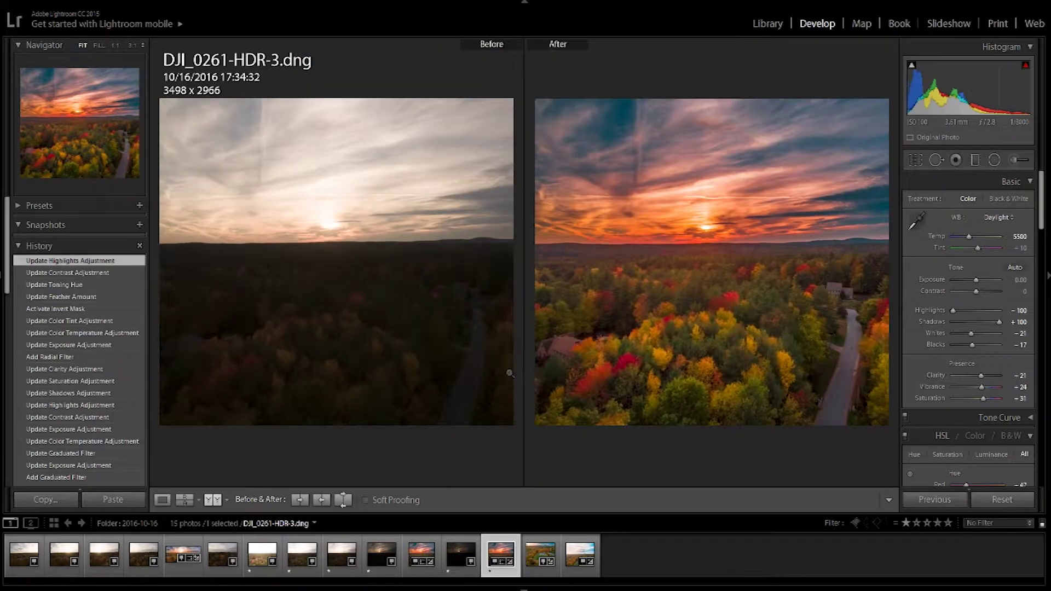
pyautogui.moveTo(319, 249); pyautogui.dragTo(356, 244)
pyautogui.moveTo(292, 345); pyautogui.dragTo(412, 298)
pyautogui.press('y')
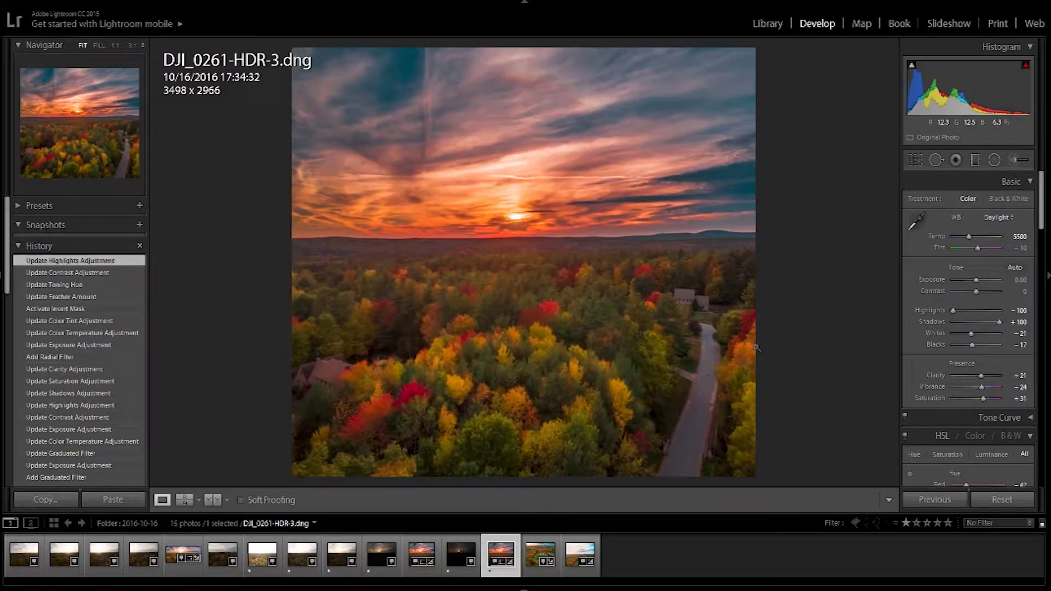
# - Toggle the full view of the HDR sunset between the original and the edited version
pyautogui.press('\\')
pyautogui.press('\\')
pyautogui.press('\\')
pyautogui.press('\\')
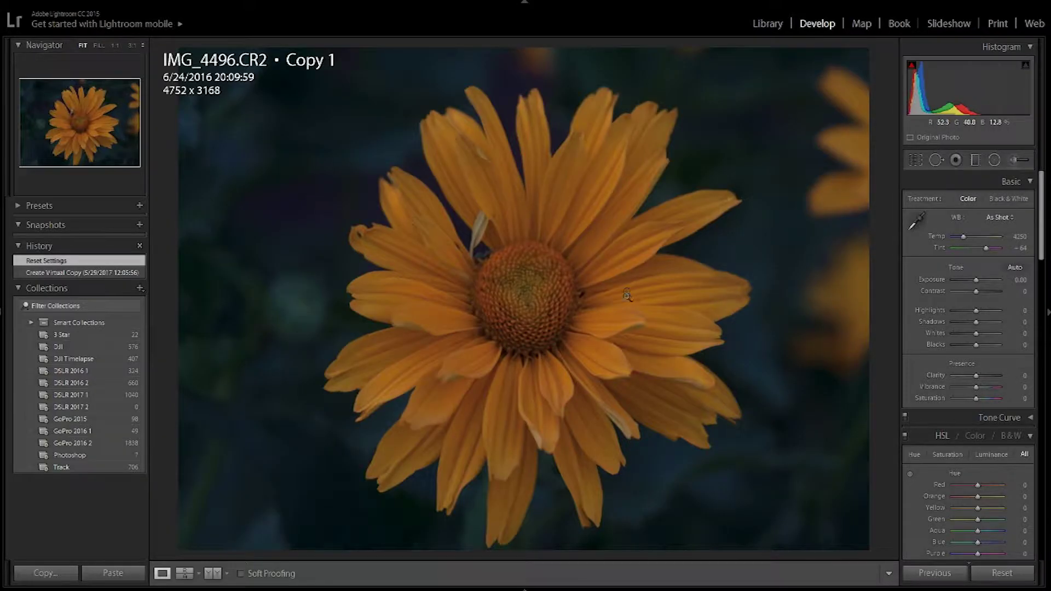
# - Inspect the flower up close and set its white balance preset to Flash
pyautogui.click(515, 310)
pyautogui.click(732, 281)
pyautogui.click(1001, 218)
pyautogui.click(958, 326)
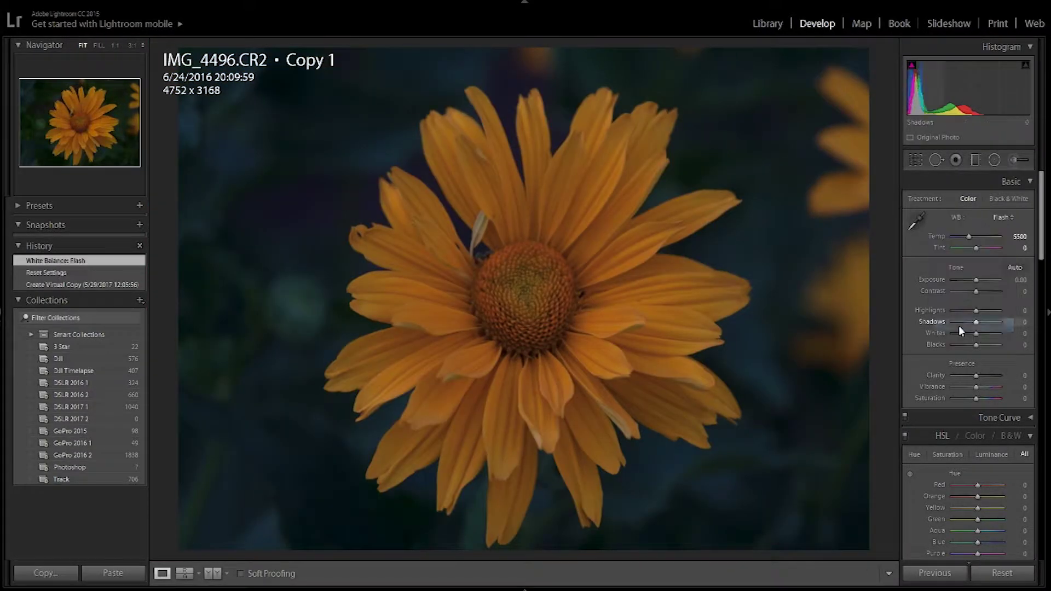
# - Set the flower photo's whites to +74, blacks -57, exposure -1.55, contrast -31, highlights -100 and shadows +100
pyautogui.moveTo(975, 335)
pyautogui.mouseDown()
pyautogui.moveTo(998, 338)
pyautogui.moveTo(963, 347)
pyautogui.mouseUp()
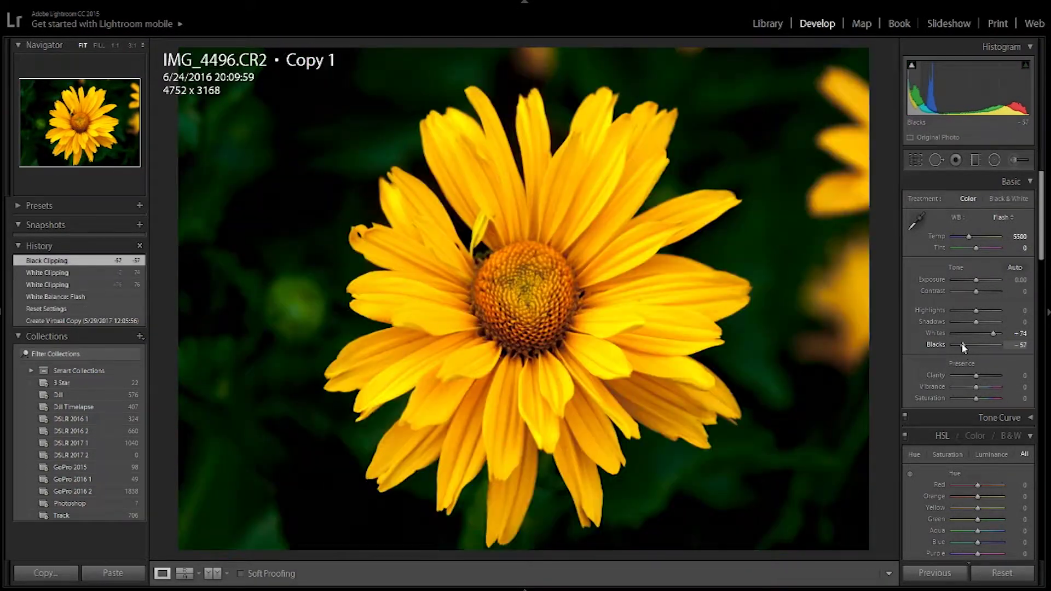
pyautogui.moveTo(950, 282); pyautogui.dragTo(967, 300)
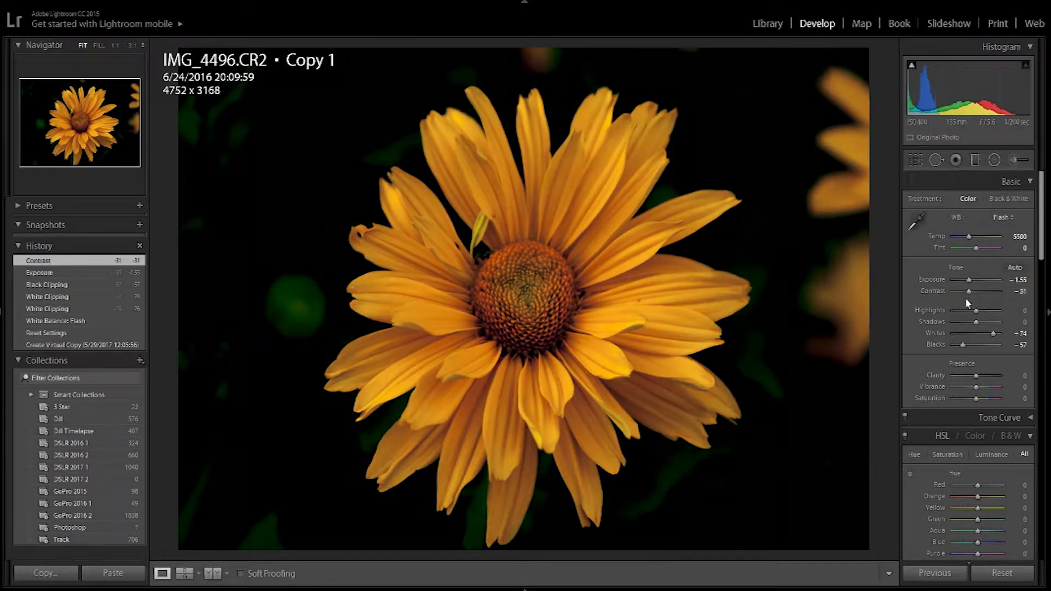
pyautogui.click(951, 311)
pyautogui.click(1001, 322)
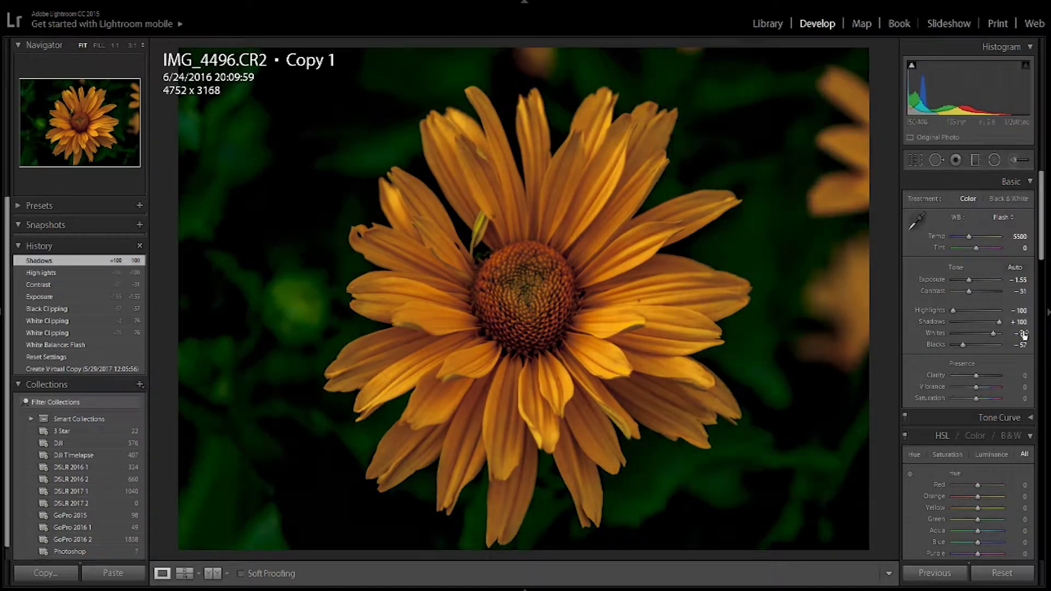
# - Lower the flower photo's shadows to -100 and adjust its vibrance and saturation
pyautogui.click(951, 322)
pyautogui.moveTo(977, 387); pyautogui.dragTo(986, 388)
pyautogui.click(981, 399)
# - Shift the flower photo's hues to red -27, orange +27, yellow -29 and green -49
pyautogui.click(1046, 251)
pyautogui.click(1047, 251)
pyautogui.moveTo(1043, 250); pyautogui.dragTo(1043, 310)
pyautogui.moveTo(974, 222); pyautogui.dragTo(965, 252)
# - Set saturation to red -64, orange +44, yellow +100 and the remaining colours -100, and luminance to red +31, orange -27 and yellow +40
pyautogui.moveTo(962, 323); pyautogui.dragTo(1004, 349)
pyautogui.moveTo(977, 359); pyautogui.dragTo(952, 360)
pyautogui.moveTo(978, 370); pyautogui.dragTo(951, 383)
pyautogui.moveTo(978, 394); pyautogui.dragTo(951, 394)
pyautogui.moveTo(978, 404); pyautogui.dragTo(869, 419)
pyautogui.moveTo(978, 435); pyautogui.dragTo(971, 446)
pyautogui.moveTo(978, 457); pyautogui.dragTo(990, 457)
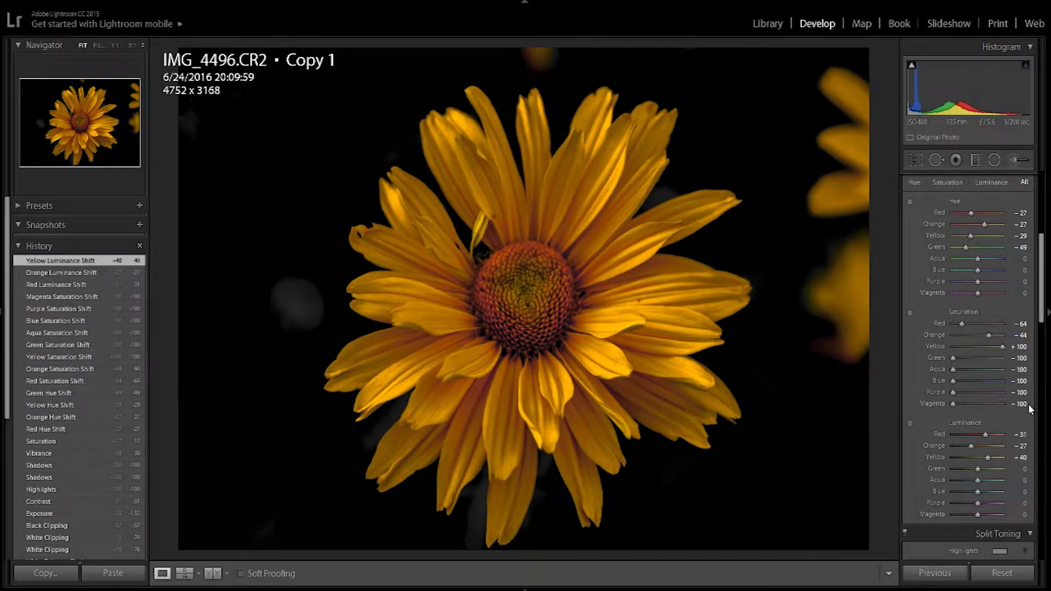
# - Sharpen the flower photo and set its luminance noise reduction to 25
pyautogui.scroll(-5, 1029, 409)
pyautogui.press('Return')
pyautogui.click(1022, 350)
pyautogui.write('25')
pyautogui.press('Return')
# - Enable the lens profile corrections and chromatic aberration removal for the flower photo
pyautogui.click(967, 315)
pyautogui.click(968, 304)
pyautogui.moveTo(1041, 370); pyautogui.dragTo(1042, 421)
pyautogui.click(1044, 436)
pyautogui.click(1046, 440)
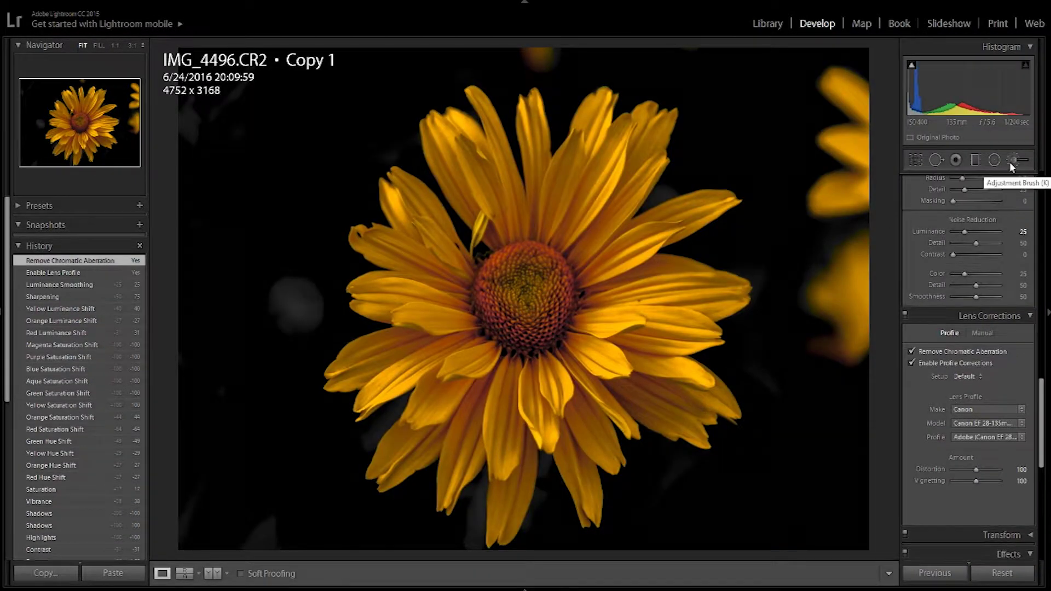
# - Crop the photo to a 1 x 1 square of 2986 x 2986 pixels closely around the flower
pyautogui.click(916, 160)
pyautogui.click(1001, 201)
pyautogui.click(941, 259)
pyautogui.moveTo(668, 154); pyautogui.dragTo(619, 156)
pyautogui.click(879, 573)
pyautogui.click(916, 160)
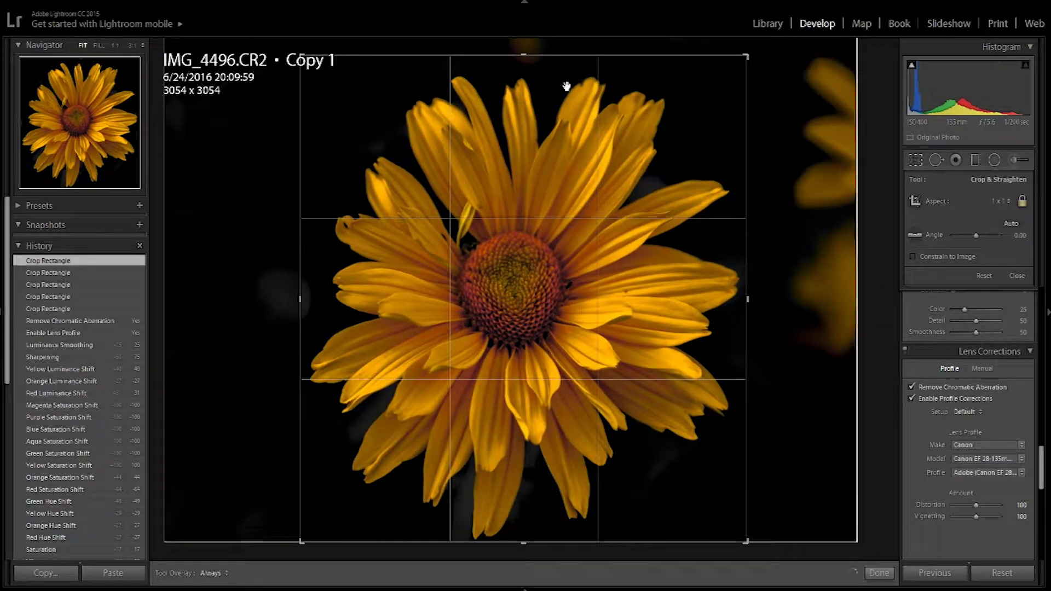
pyautogui.moveTo(524, 56); pyautogui.dragTo(526, 63)
pyautogui.click(879, 573)
# - Darken the remaining grey background patches around and between the petals with the Adjustment Brush at exposure -4.00
pyautogui.click(1017, 160)
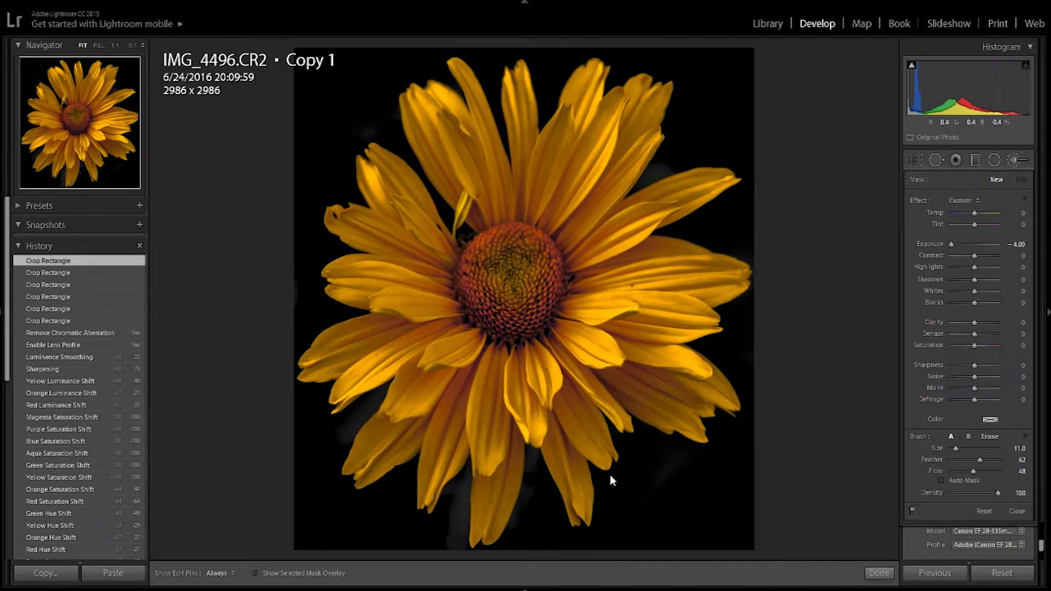
pyautogui.moveTo(655, 493); pyautogui.dragTo(678, 457)
pyautogui.scroll(-4, 510, 499)
pyautogui.moveTo(510, 499)
pyautogui.mouseDown()
pyautogui.moveTo(512, 476)
pyautogui.moveTo(528, 463)
pyautogui.mouseUp()
pyautogui.moveTo(456, 534)
pyautogui.mouseDown()
pyautogui.moveTo(444, 520)
pyautogui.moveTo(466, 482)
pyautogui.mouseUp()
pyautogui.moveTo(343, 427)
pyautogui.mouseDown()
pyautogui.moveTo(342, 436)
pyautogui.moveTo(356, 417)
pyautogui.mouseUp()
pyautogui.scroll(-1, 359, 419)
pyautogui.moveTo(358, 424); pyautogui.dragTo(376, 401)
pyautogui.moveTo(297, 306); pyautogui.dragTo(296, 282)
pyautogui.moveTo(383, 123); pyautogui.dragTo(393, 107)
pyautogui.moveTo(676, 163); pyautogui.dragTo(647, 179)
pyautogui.scroll(-3, 642, 451)
pyautogui.moveTo(526, 498); pyautogui.dragTo(523, 482)
pyautogui.moveTo(526, 476); pyautogui.dragTo(530, 459)
pyautogui.moveTo(470, 471)
pyautogui.mouseDown()
pyautogui.moveTo(465, 488)
pyautogui.moveTo(468, 475)
pyautogui.mouseUp()
pyautogui.moveTo(374, 400); pyautogui.dragTo(382, 389)
pyautogui.click(448, 214)
# - Extend the darkening brush mask with a larger brush over the photo's outer background, checking the mask overlay, and finish the brush edit
pyautogui.press('h')
pyautogui.scroll(11, 274, 125)
pyautogui.moveTo(298, 125); pyautogui.dragTo(298, 97)
pyautogui.press('o')
pyautogui.moveTo(378, 66); pyautogui.dragTo(449, 52)
pyautogui.moveTo(635, 50); pyautogui.dragTo(720, 56)
pyautogui.moveTo(749, 328)
pyautogui.mouseDown()
pyautogui.moveTo(749, 477)
pyautogui.moveTo(575, 539)
pyautogui.mouseUp()
pyautogui.moveTo(422, 539); pyautogui.dragTo(312, 405)
pyautogui.moveTo(487, 55); pyautogui.dragTo(491, 77)
pyautogui.press('o')
pyautogui.click(880, 574)
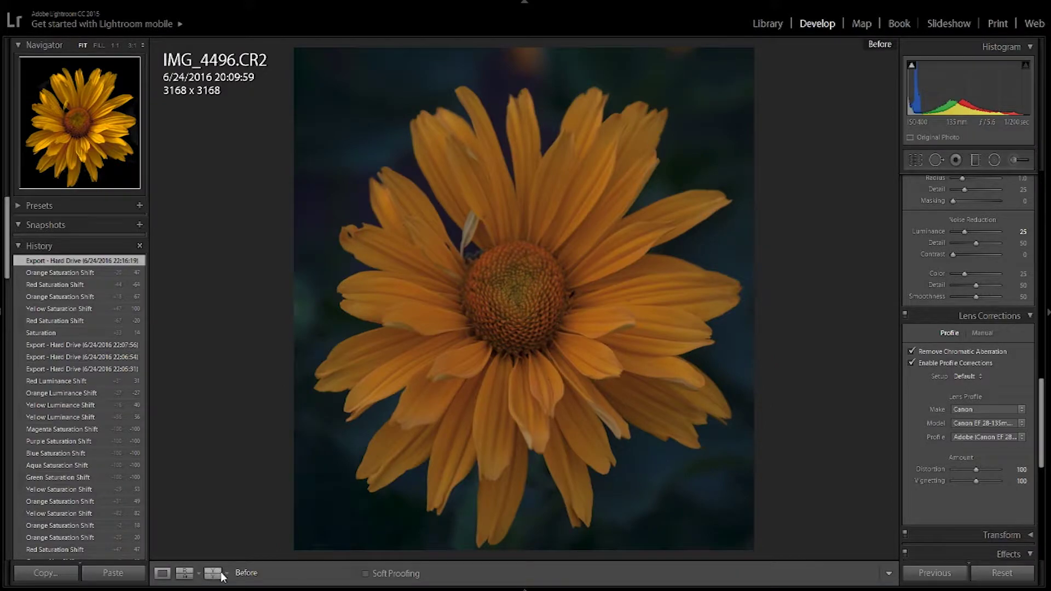
# - Compare the flower before and after side by side, inspecting its centre and petals up close, and return to the single-photo view
pyautogui.click(223, 575)
pyautogui.click(300, 539)
pyautogui.click(739, 300)
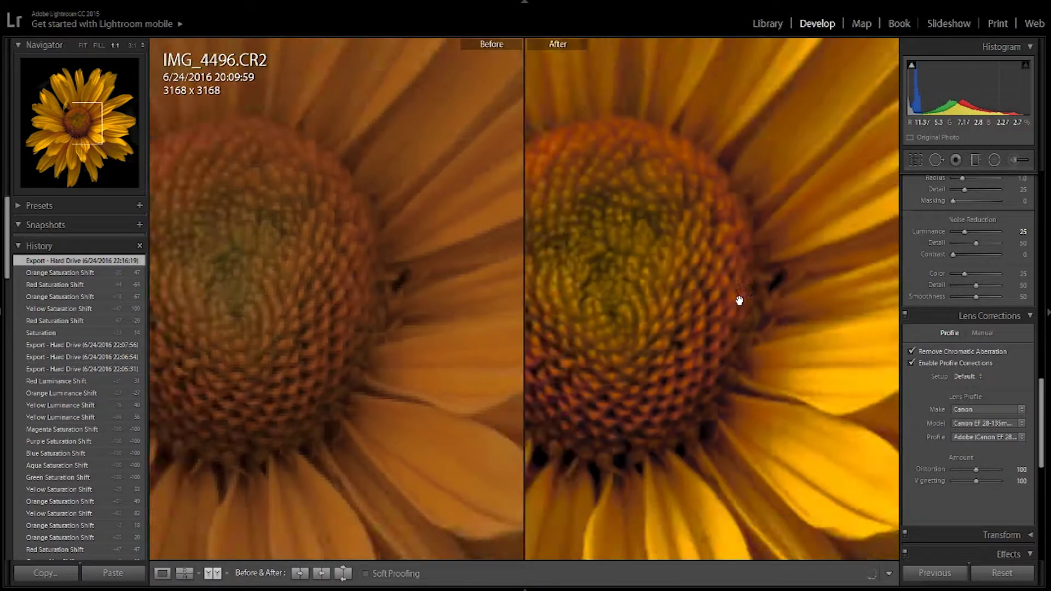
pyautogui.moveTo(351, 159); pyautogui.dragTo(375, 503)
pyautogui.moveTo(379, 326); pyautogui.dragTo(380, 444)
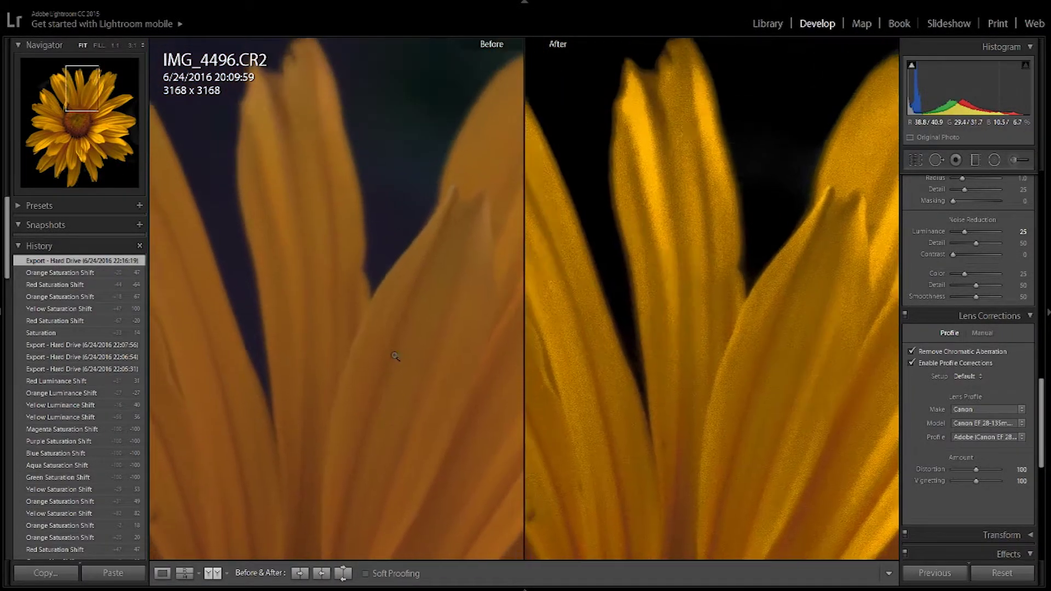
pyautogui.click(721, 435)
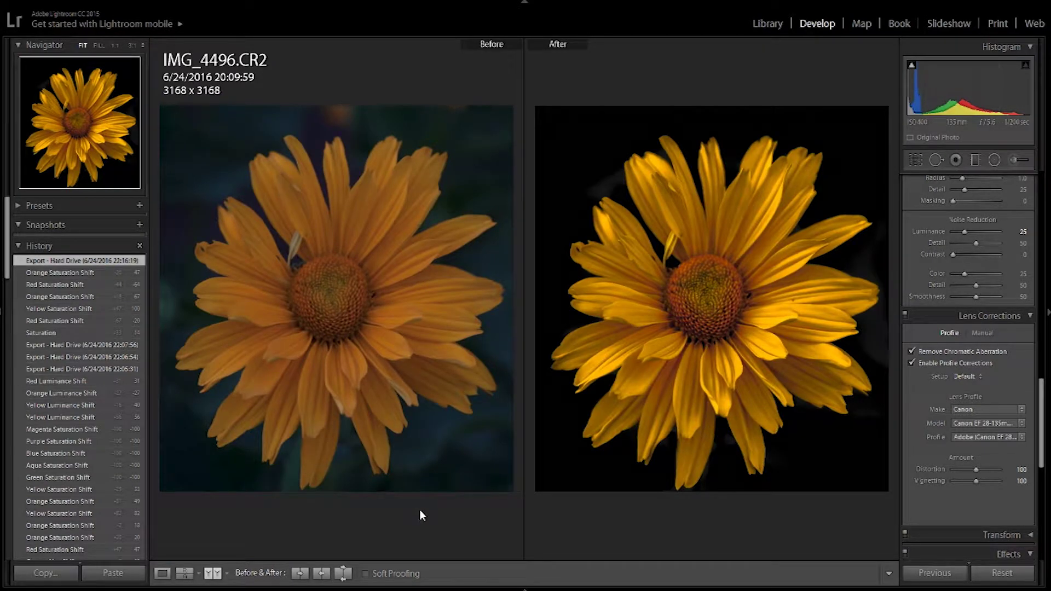
pyautogui.click(162, 574)
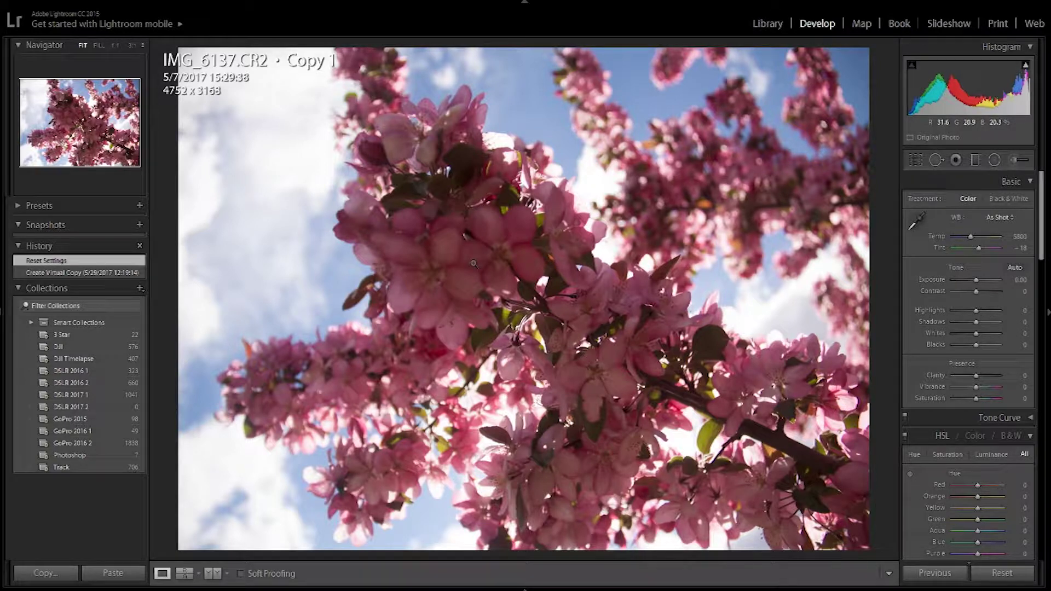
# - Set the pink blossom photo's white balance preset to Shade and its exposure to +1.07
pyautogui.click(1003, 219)
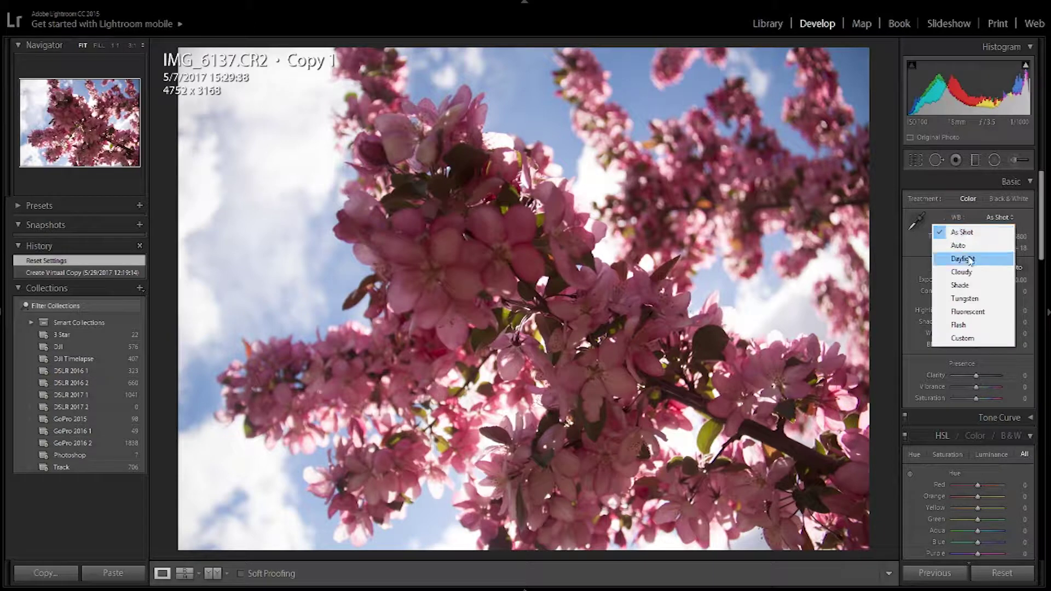
pyautogui.click(962, 285)
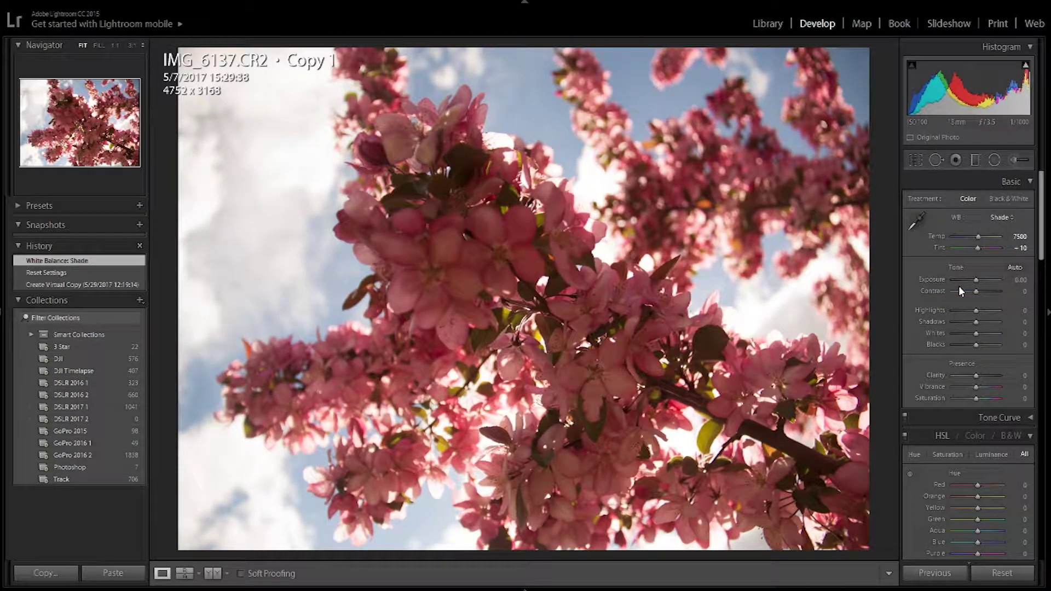
pyautogui.moveTo(975, 280); pyautogui.dragTo(980, 286)
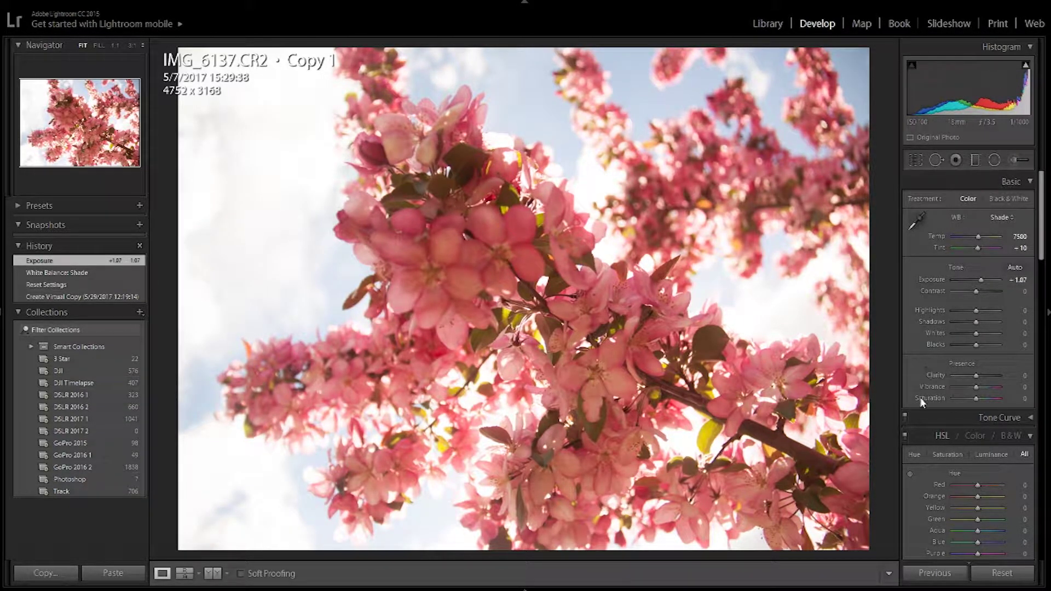
# - Set the blossom photo's whites to -7, blacks -36, highlights -83, shadows +36, clarity -7, vibrance +19 and saturation -10
pyautogui.moveTo(977, 334); pyautogui.dragTo(968, 346)
pyautogui.moveTo(976, 311); pyautogui.dragTo(957, 311)
pyautogui.moveTo(976, 322); pyautogui.dragTo(985, 322)
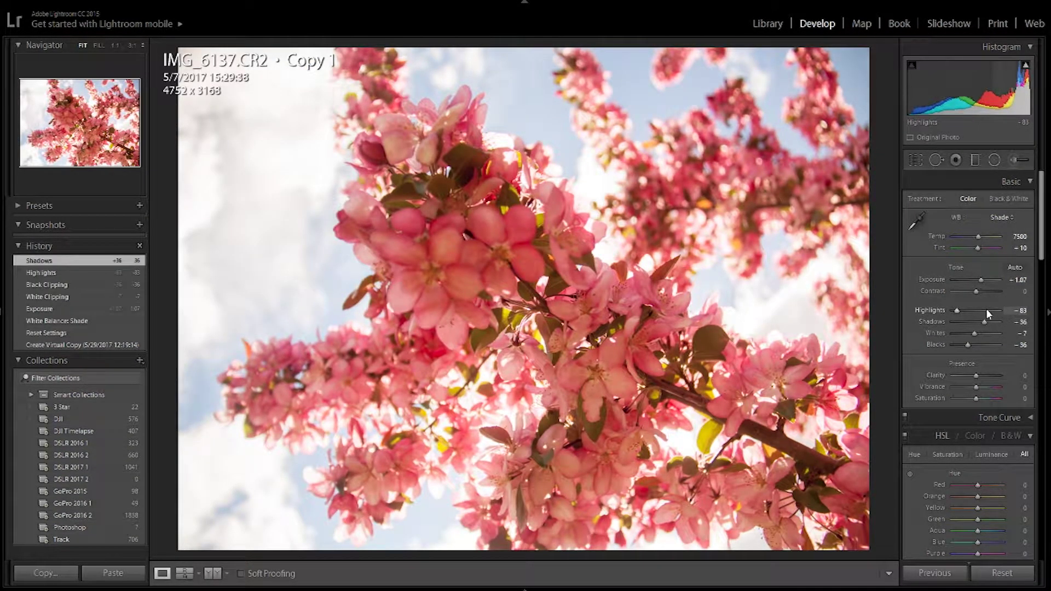
pyautogui.moveTo(976, 376); pyautogui.dragTo(984, 392)
pyautogui.moveTo(976, 398); pyautogui.dragTo(973, 400)
# - Shift the blossom photo's aqua and blue hues, raise the red saturation, and set aqua saturation to +20 and blue saturation to +29
pyautogui.scroll(-5, 973, 400)
pyautogui.moveTo(978, 288)
pyautogui.mouseDown()
pyautogui.moveTo(963, 288)
pyautogui.moveTo(973, 300)
pyautogui.mouseUp()
pyautogui.moveTo(978, 354); pyautogui.dragTo(985, 353)
pyautogui.moveTo(978, 400); pyautogui.dragTo(983, 400)
pyautogui.moveTo(978, 410); pyautogui.dragTo(985, 411)
# - Split tone the blossom photo with highlight hue 339 and shadow hue 184, and adjust the saturations and balance
pyautogui.moveTo(1041, 305); pyautogui.dragTo(1041, 356)
pyautogui.scroll(1, 980, 474)
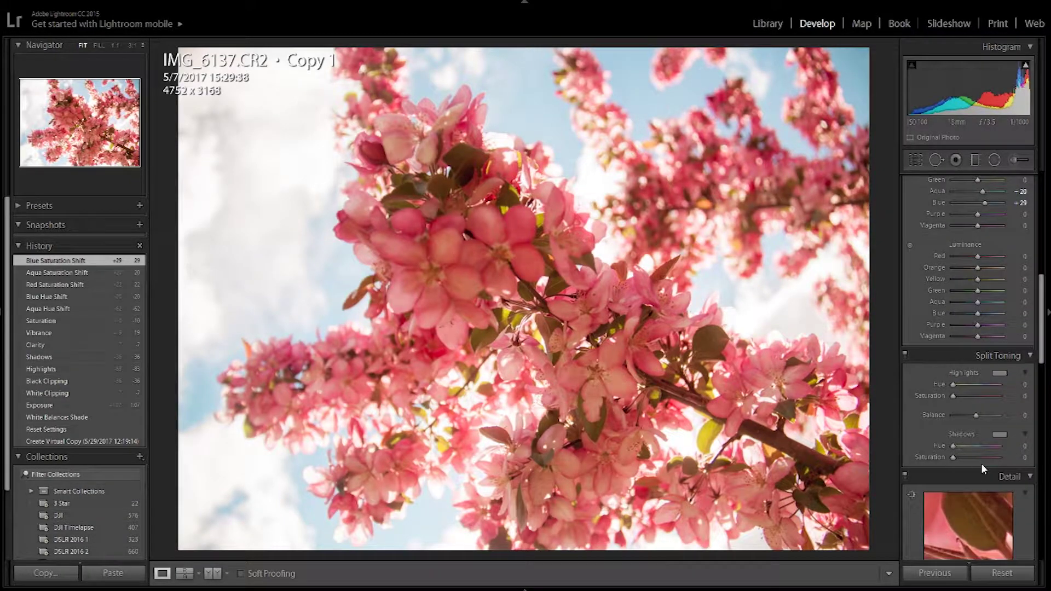
pyautogui.moveTo(953, 396); pyautogui.dragTo(997, 397)
pyautogui.moveTo(957, 457); pyautogui.dragTo(979, 423)
# - Remove chromatic aberration and enable the lens profile corrections for the blossom photo
pyautogui.moveTo(1045, 337); pyautogui.dragTo(1044, 523)
pyautogui.click(912, 413)
pyautogui.click(912, 426)
# - Calibrate the camera colours: shadow tint -7, red hue and saturation -7, green hue +26, blue hue -79 and blue saturation -40
pyautogui.moveTo(971, 425); pyautogui.dragTo(983, 498)
pyautogui.moveTo(976, 538); pyautogui.dragTo(959, 541)
pyautogui.moveTo(976, 549); pyautogui.dragTo(968, 550)
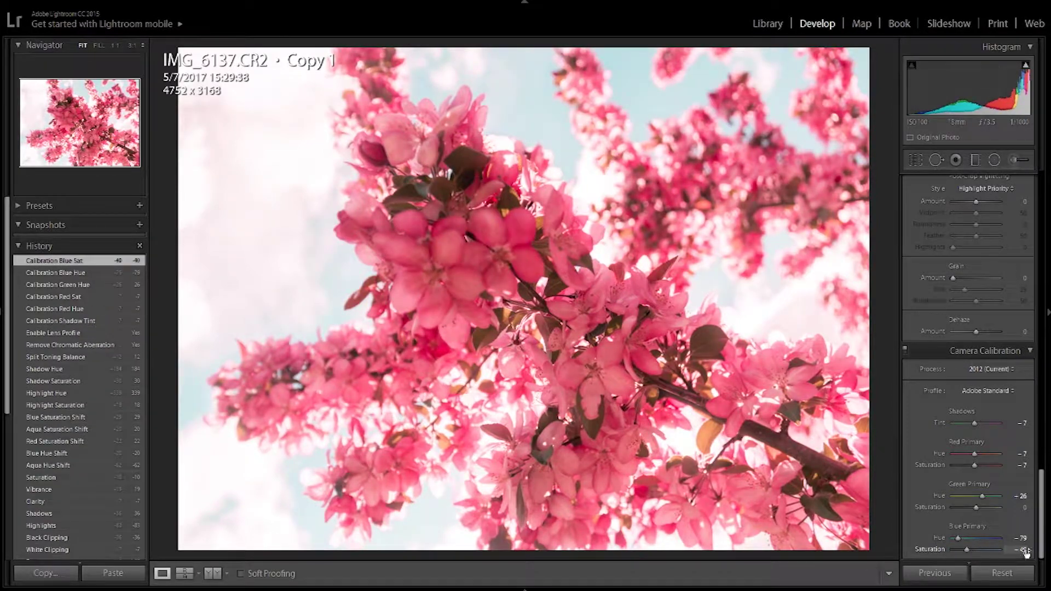
# - Inspect the edited blossoms up close and look over the applied develop settings
pyautogui.moveTo(1042, 539); pyautogui.dragTo(1040, 238)
pyautogui.click(508, 331)
pyautogui.click(663, 364)
pyautogui.scroll(-15, 969, 411)
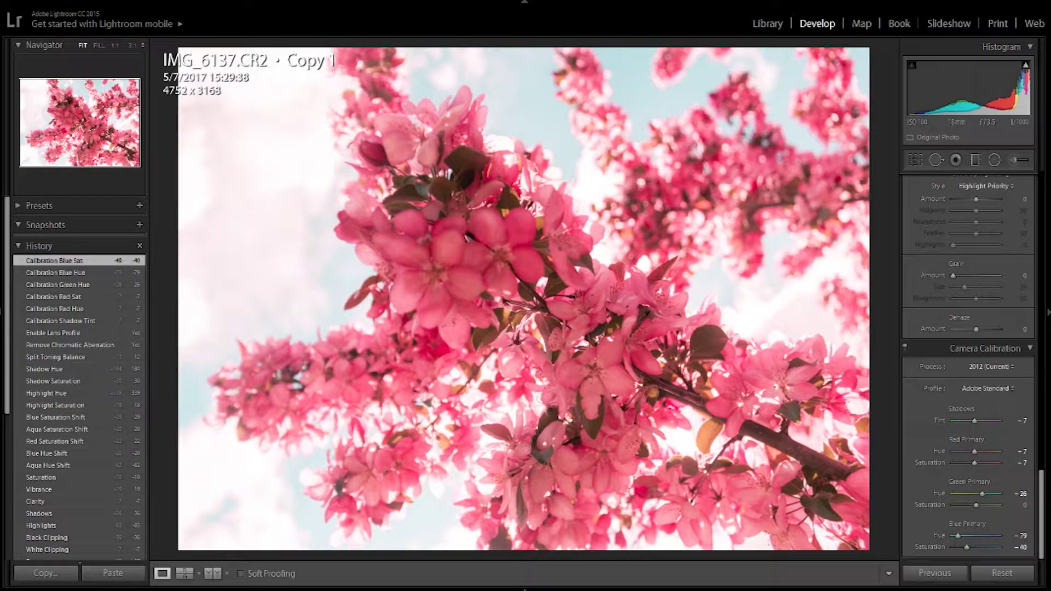
pyautogui.click(1047, 517)
pyautogui.click(1046, 507)
pyautogui.moveTo(1042, 515); pyautogui.dragTo(1028, 218)
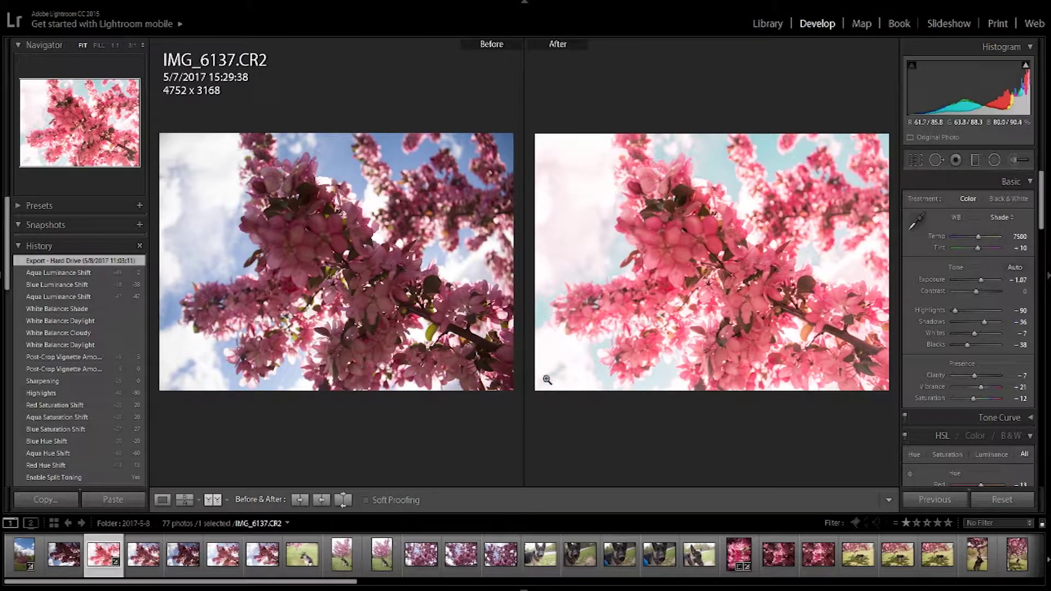
# - Compare close-up blossom details before and after side by side, and return to the single-photo view
pyautogui.click(355, 210)
pyautogui.moveTo(366, 182); pyautogui.dragTo(402, 62)
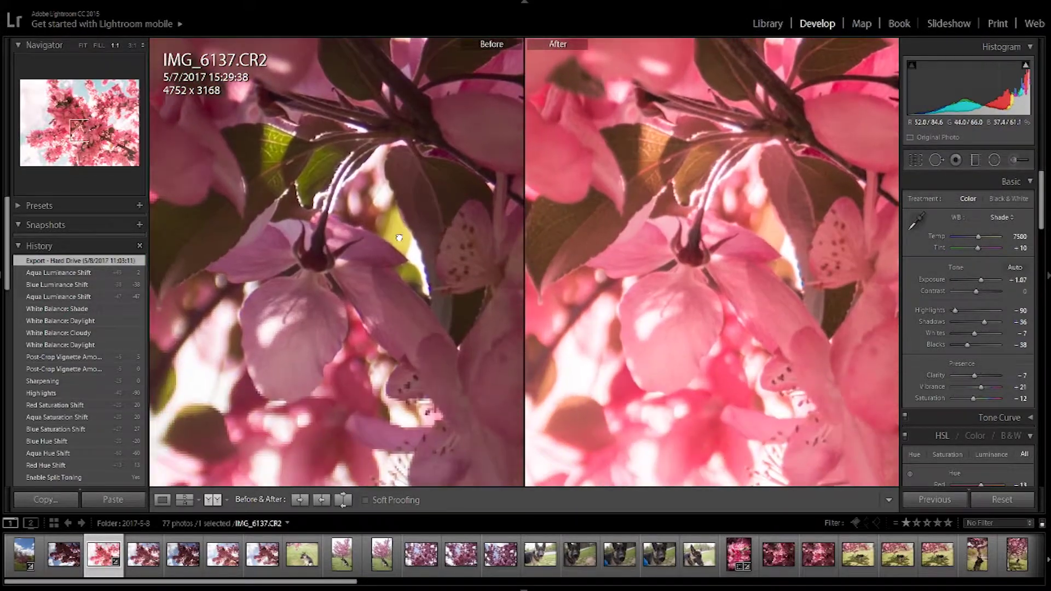
pyautogui.moveTo(392, 355); pyautogui.dragTo(381, 283)
pyautogui.click(381, 283)
pyautogui.moveTo(310, 348); pyautogui.dragTo(333, 288)
pyautogui.press('y')
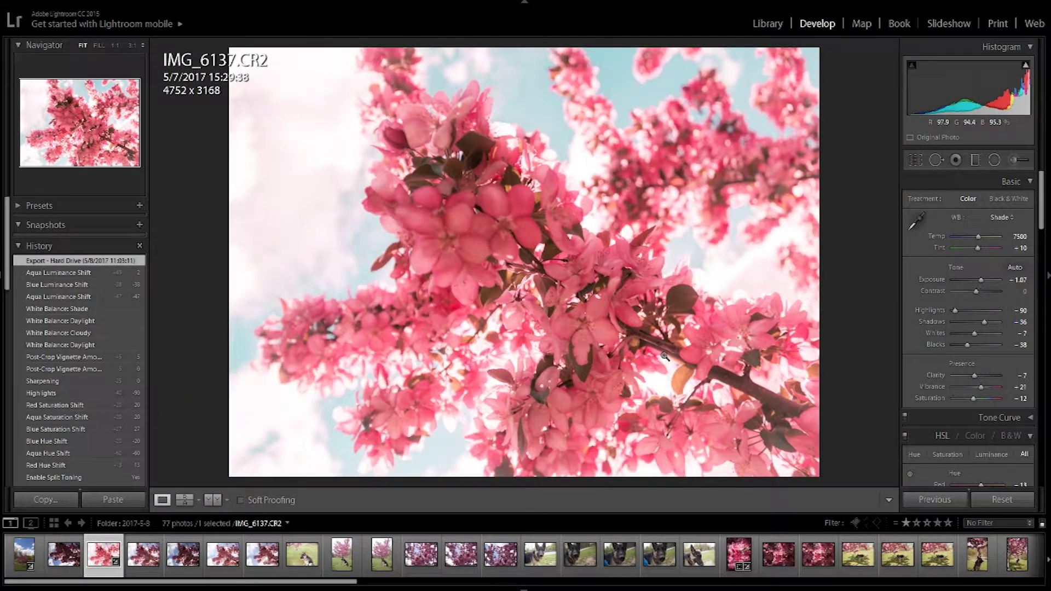
# - Toggle the full view of the blossom photo between the original and the edited version
pyautogui.press('\\')
pyautogui.press('\\')
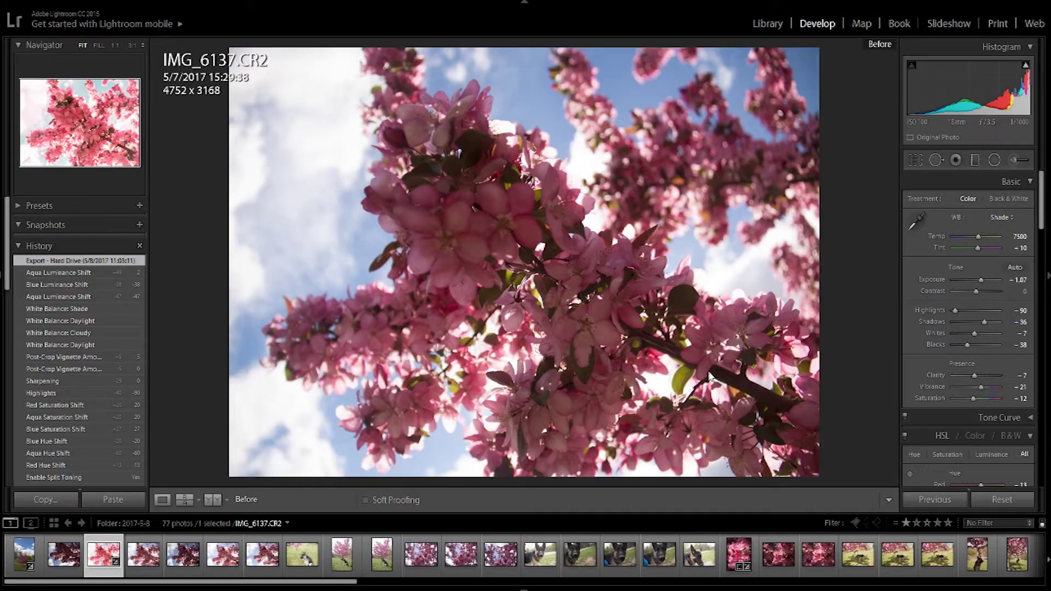
pyautogui.press('\\')
pyautogui.press('\\')
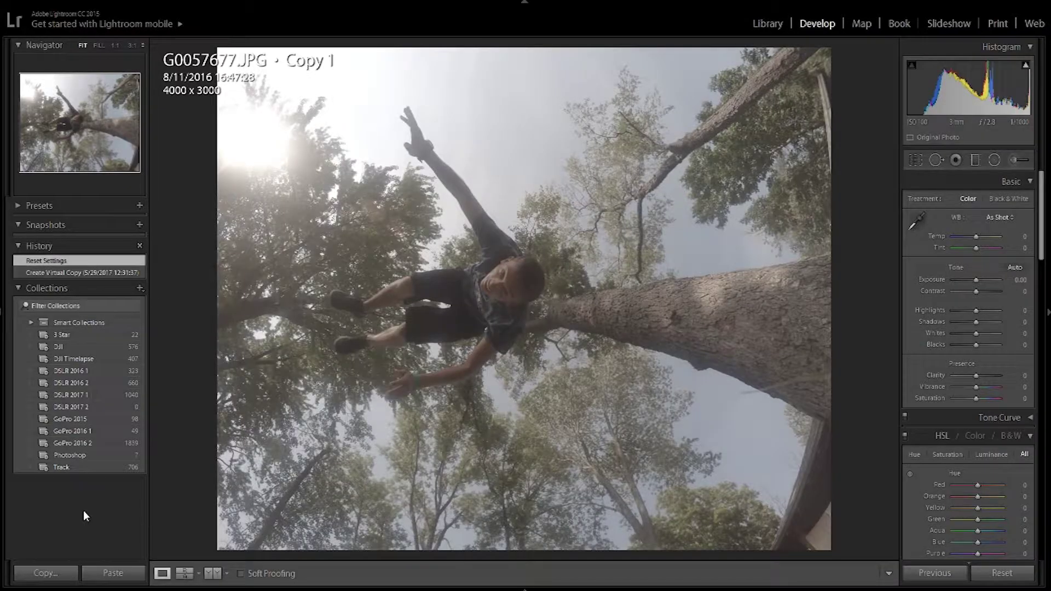
# - Set the tree jump photo's temperature to +5, tint +2, exposure +0.12, contrast +21, highlights -100, shadows +100, whites -100 and blacks -62
pyautogui.moveTo(976, 237); pyautogui.dragTo(976, 249)
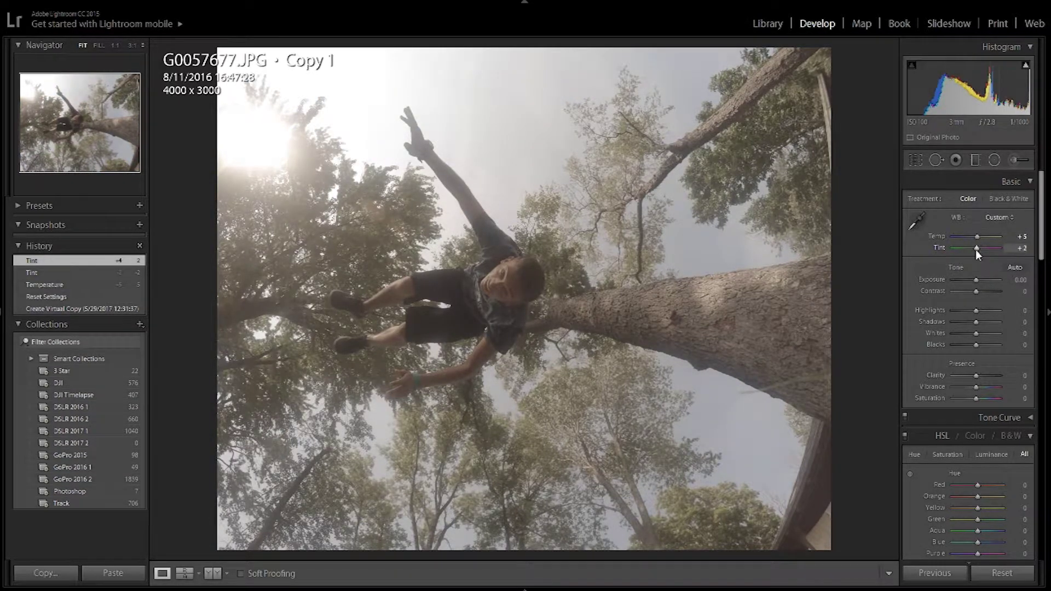
pyautogui.keyDown('alt'); pyautogui.keyDown('shift'); pyautogui.doubleClick(977, 334); pyautogui.keyUp('shift'); pyautogui.keyUp('alt')
pyautogui.moveTo(980, 349); pyautogui.dragTo(962, 346)
pyautogui.moveTo(977, 282); pyautogui.dragTo(999, 322)
pyautogui.moveTo(976, 310); pyautogui.dragTo(930, 308)
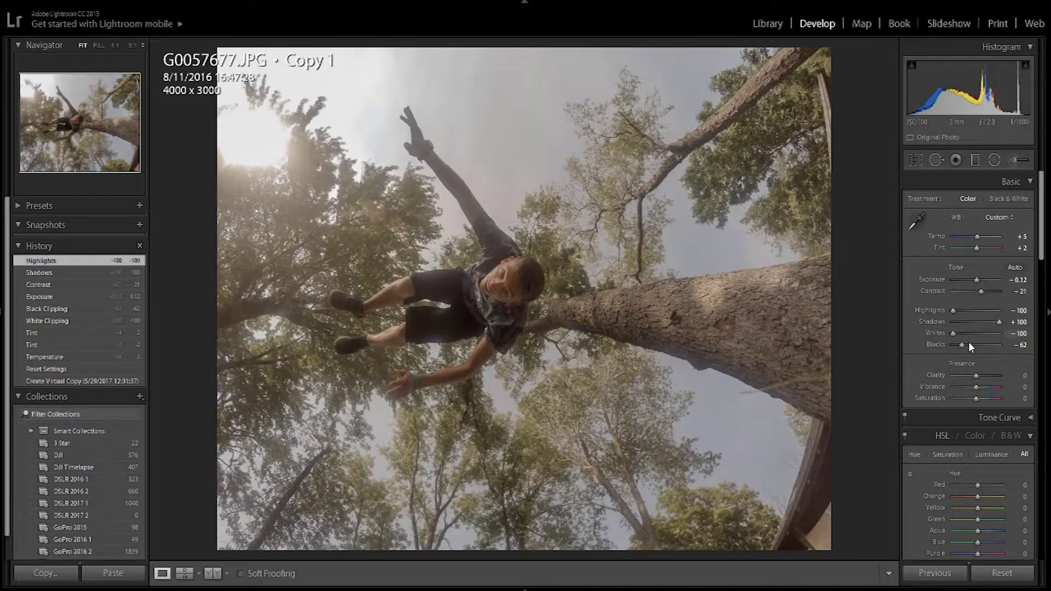
# - Set clarity to +12, vibrance and saturation to +33, and hues to orange +7, yellow +20, green +27, aqua +22 and blue +4
pyautogui.moveTo(976, 375); pyautogui.dragTo(981, 395)
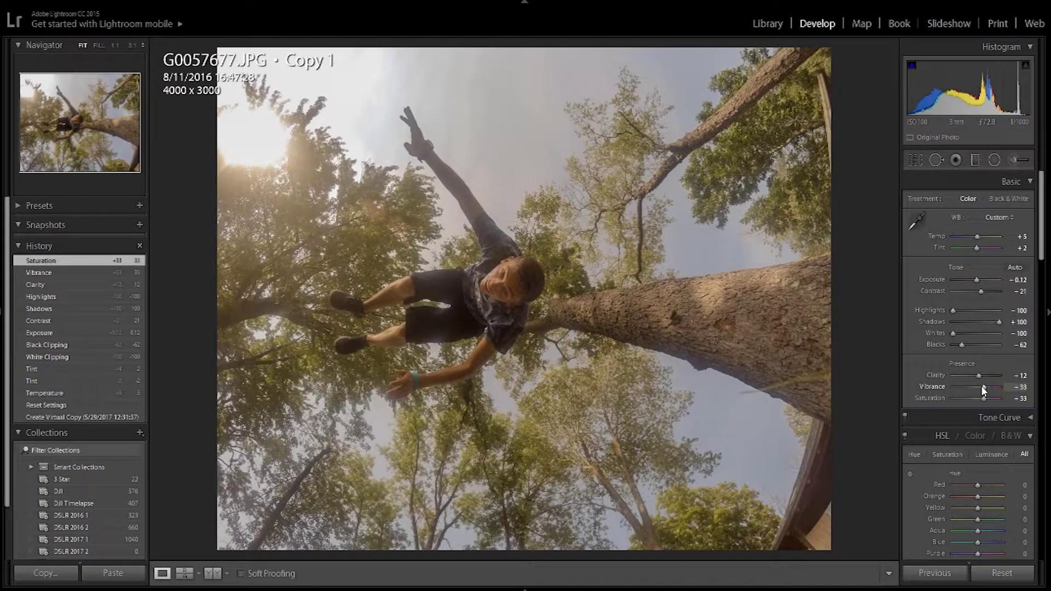
pyautogui.moveTo(1041, 254); pyautogui.dragTo(1039, 311)
pyautogui.moveTo(978, 233); pyautogui.dragTo(982, 279)
# - Set colour saturation to orange -7, yellow +22 and green +13, and luminance to orange +51, yellow -9, green -29, aqua -71 and blue -33
pyautogui.moveTo(978, 343); pyautogui.dragTo(981, 366)
pyautogui.moveTo(977, 458); pyautogui.dragTo(968, 498)
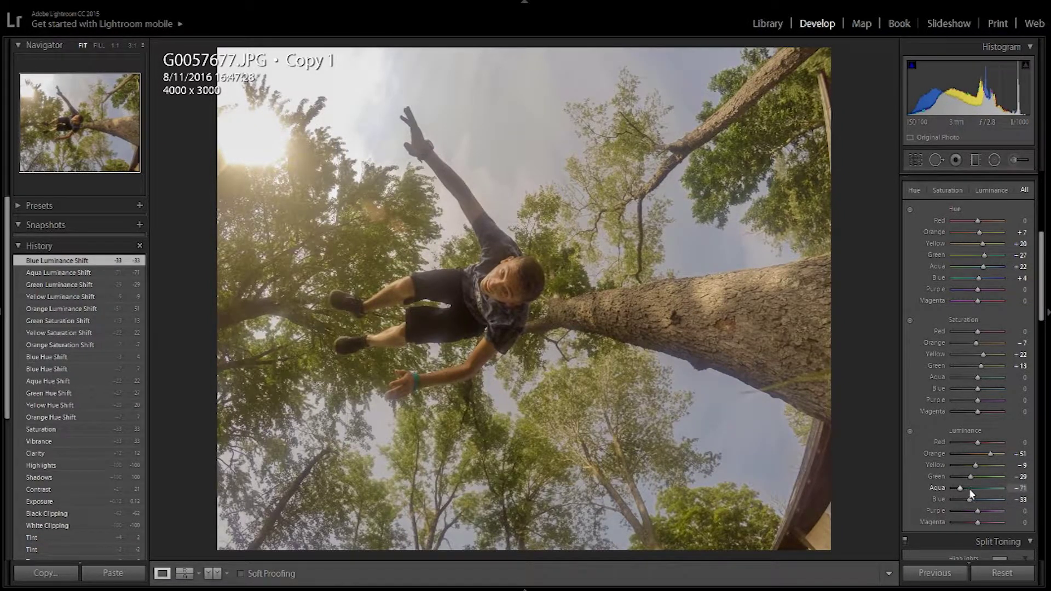
# - Split tone the jump photo's highlights with a warm yellow at hue 43 and saturation 26
pyautogui.scroll(-5, 1033, 363)
pyautogui.click(1001, 353)
pyautogui.click(799, 376)
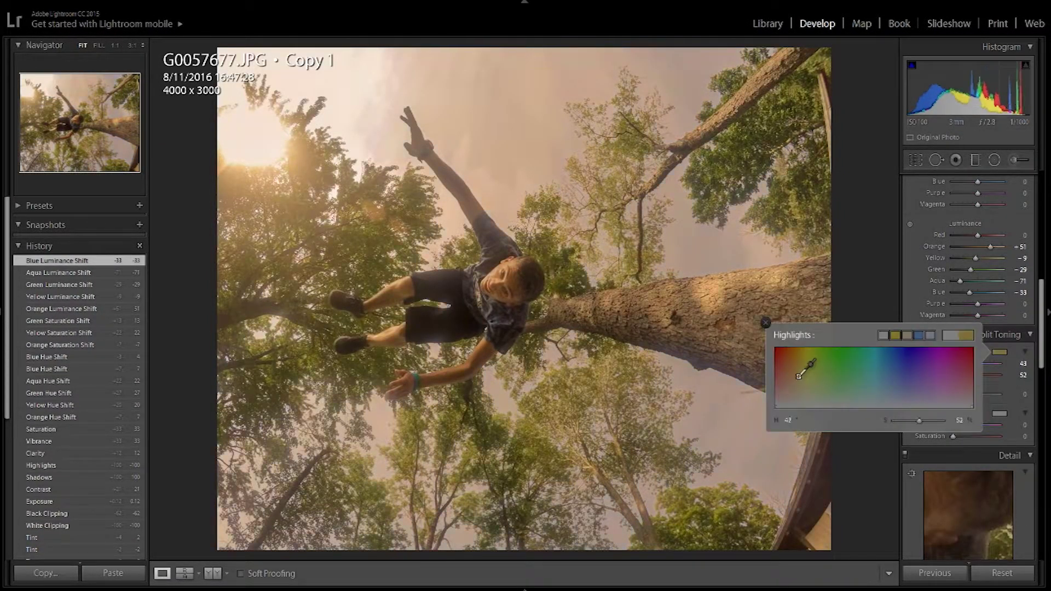
pyautogui.click(766, 323)
pyautogui.moveTo(979, 376); pyautogui.dragTo(964, 376)
# - Split tone the jump photo's shadows with a blue at hue 227 and saturation 30
pyautogui.click(1001, 414)
pyautogui.click(904, 434)
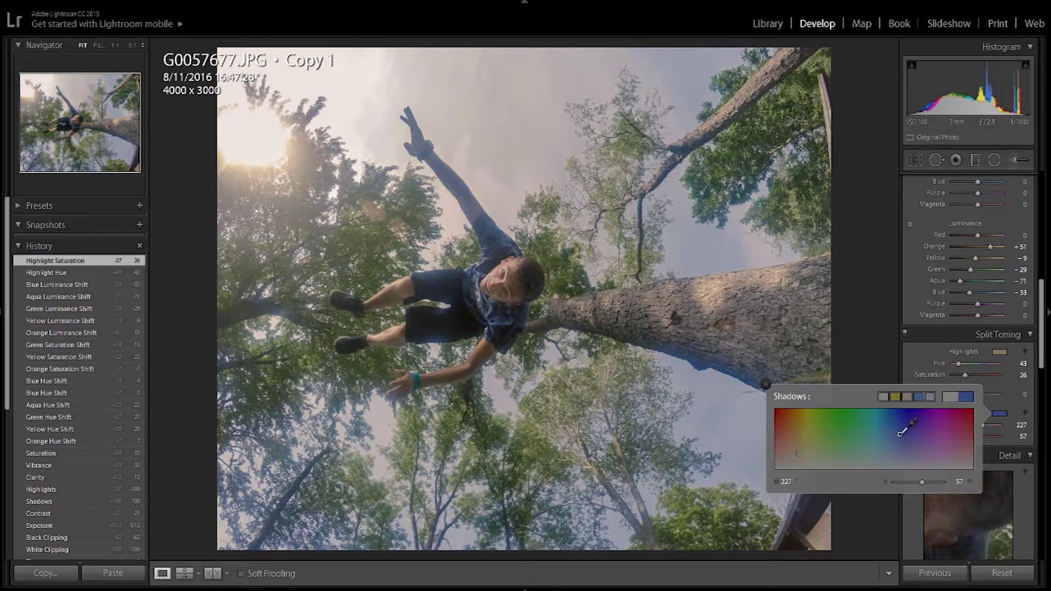
pyautogui.click(964, 438)
pyautogui.moveTo(964, 438); pyautogui.dragTo(967, 436)
# - Add a radial filter centred on the sun with its feather at 100 and its exposure reset to 0
pyautogui.scroll(-3, 1041, 371)
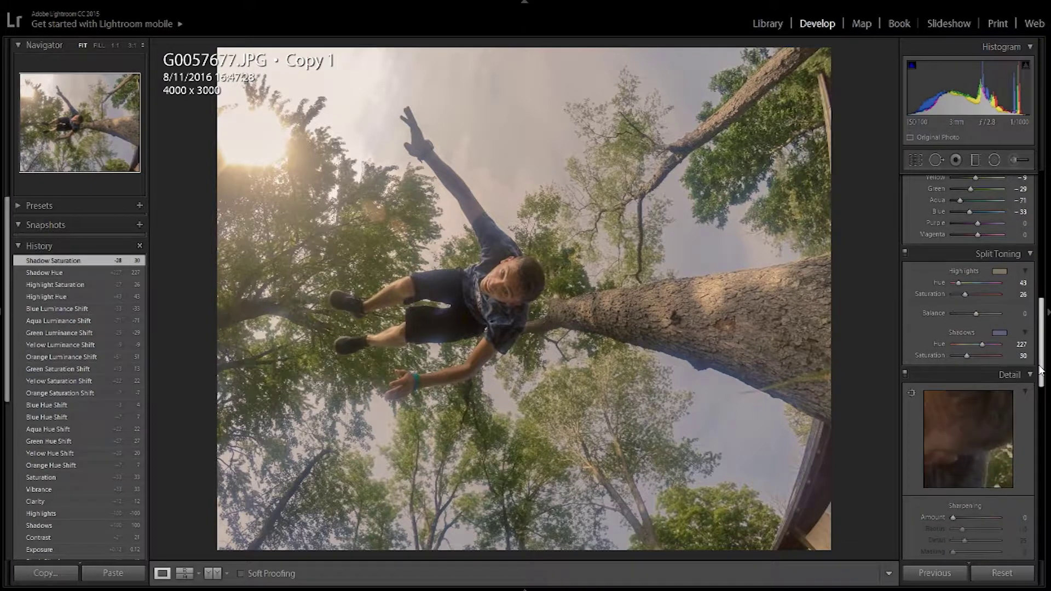
pyautogui.moveTo(1040, 352); pyautogui.dragTo(1029, 219)
pyautogui.click(995, 160)
pyautogui.moveTo(246, 134)
pyautogui.mouseDown()
pyautogui.moveTo(491, 290)
pyautogui.moveTo(505, 321)
pyautogui.mouseUp()
pyautogui.moveTo(974, 441); pyautogui.dragTo(1000, 442)
pyautogui.doubleClick(929, 244)
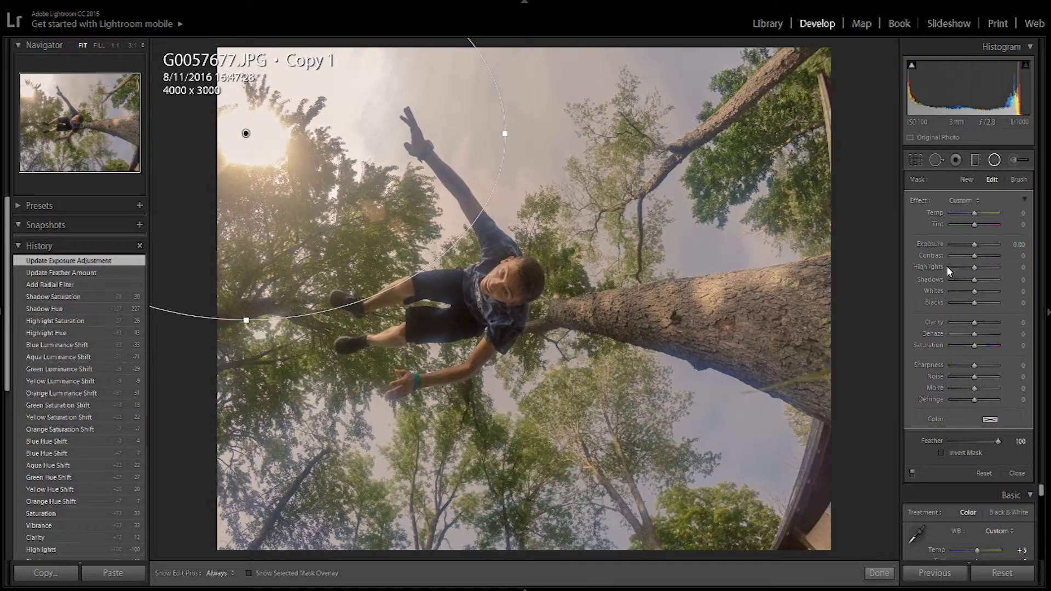
# - Invert the sun's radial filter mask, set its exposure to 0.86, and enlarge the filter in width and height
pyautogui.moveTo(974, 244); pyautogui.dragTo(980, 244)
pyautogui.click(941, 453)
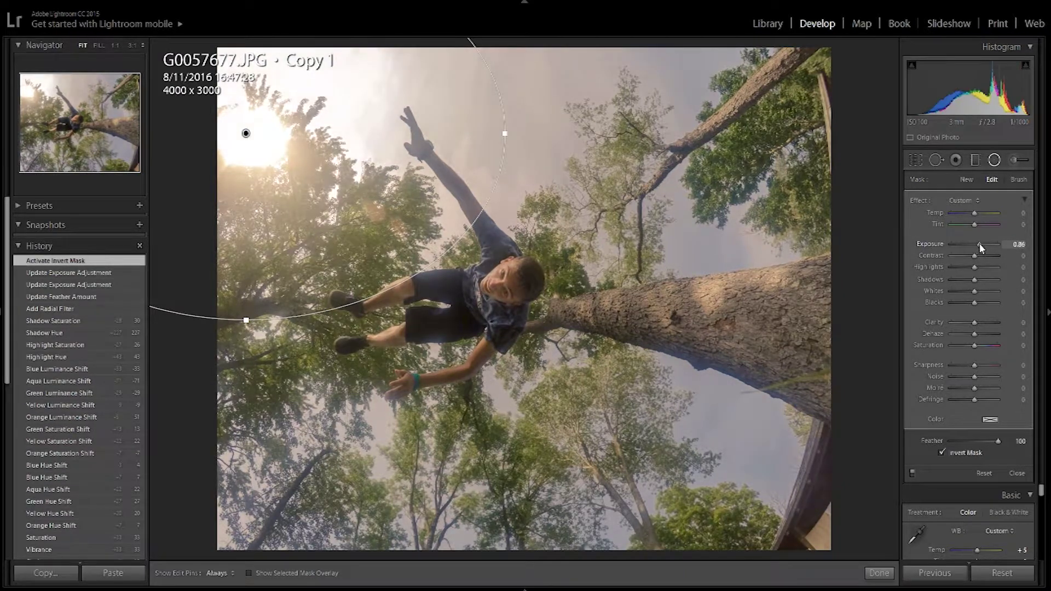
pyautogui.moveTo(505, 133); pyautogui.dragTo(618, 134)
pyautogui.moveTo(246, 321); pyautogui.dragTo(247, 399)
# - Add a diagonal graduated filter from the photo's lower-right corner and set its exposure to -1.24
pyautogui.click(975, 160)
pyautogui.moveTo(798, 488); pyautogui.dragTo(612, 320)
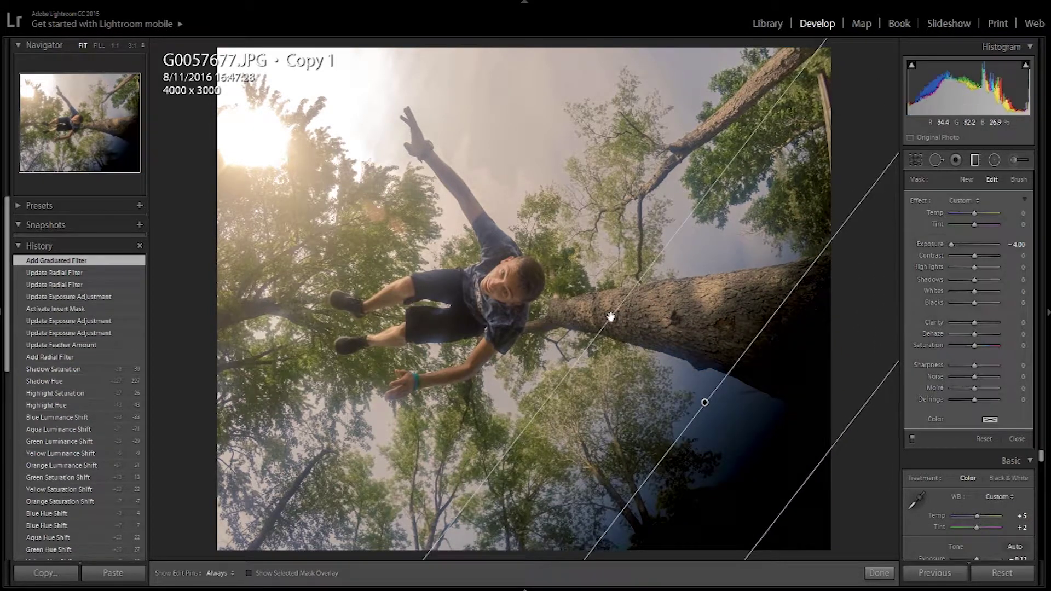
pyautogui.moveTo(952, 245); pyautogui.dragTo(966, 248)
# - Reposition, rotate and widen the graduated filter over the photo's lower-right area, and finish the filter edit
pyautogui.moveTo(705, 403); pyautogui.dragTo(736, 463)
pyautogui.moveTo(847, 315); pyautogui.dragTo(833, 302)
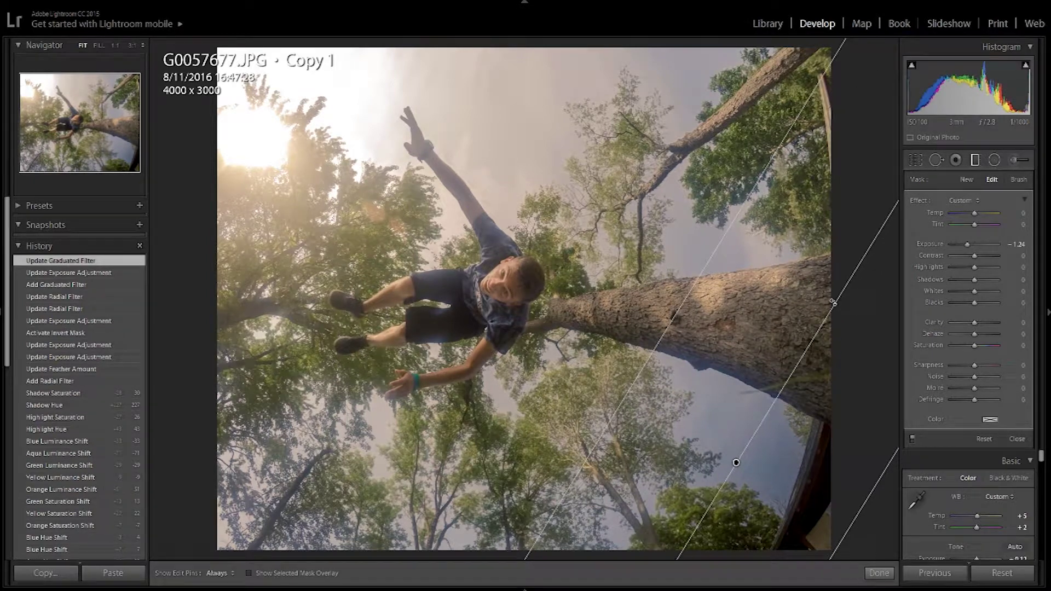
pyautogui.moveTo(652, 347); pyautogui.dragTo(594, 310)
pyautogui.moveTo(706, 444); pyautogui.dragTo(735, 471)
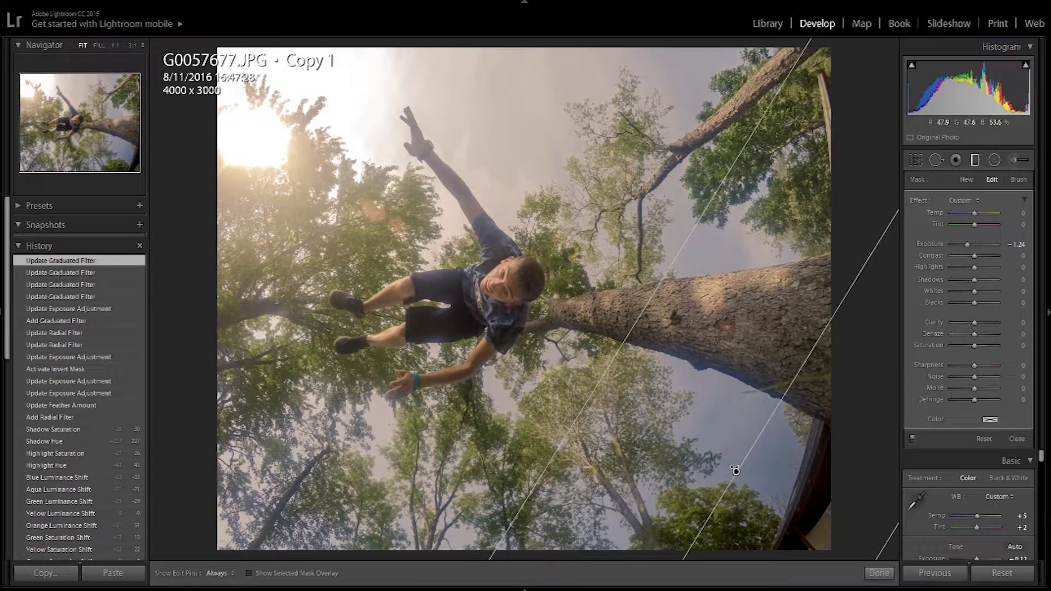
pyautogui.click(880, 573)
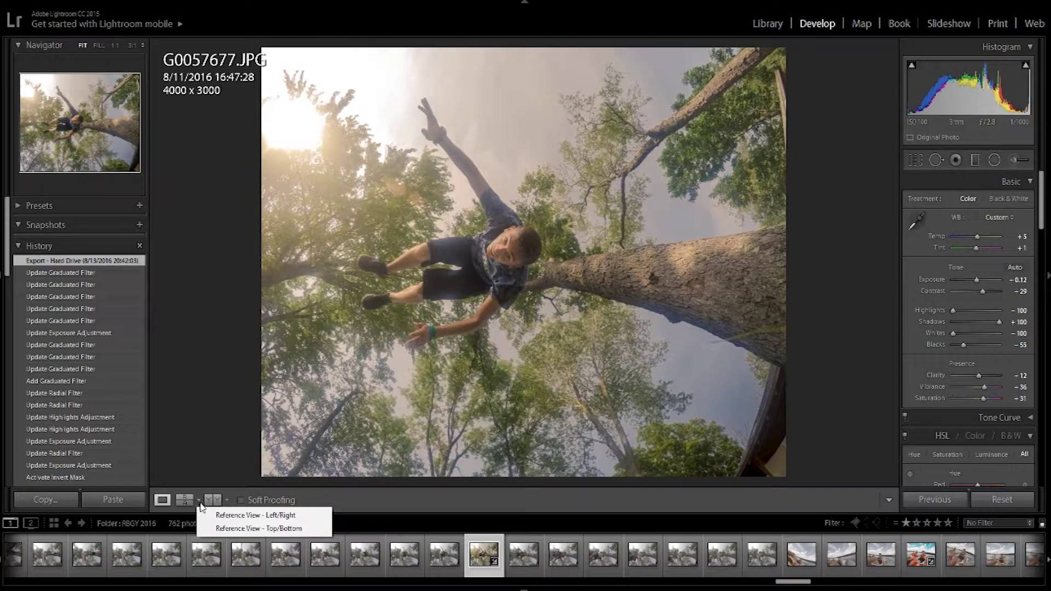
# - Compare the tree-jump photo before and after the edit, side by side, zoomed in and in single view
pyautogui.click(213, 500)
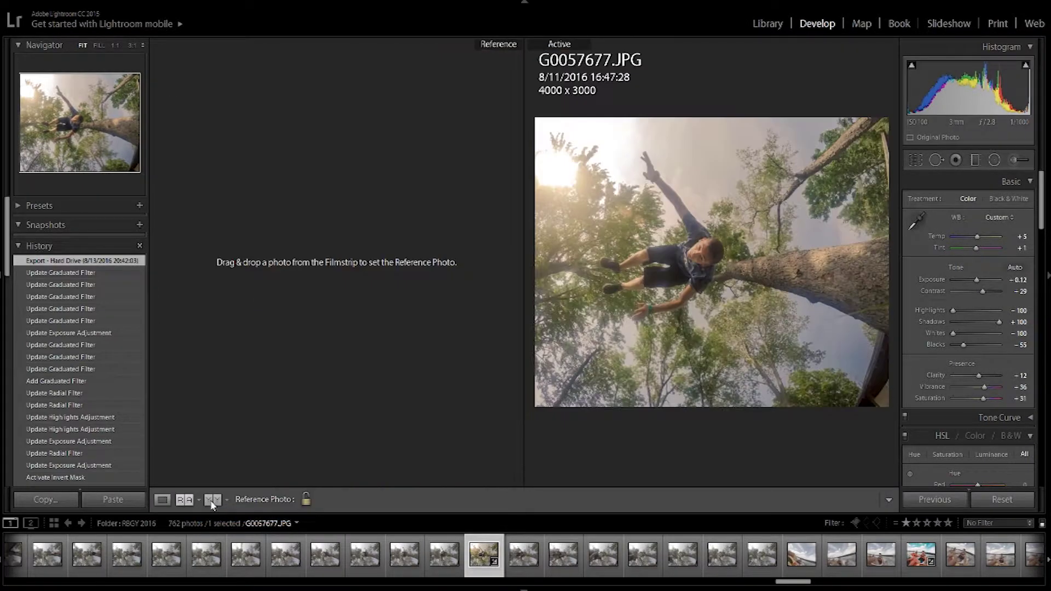
pyautogui.click(212, 500)
pyautogui.moveTo(671, 276); pyautogui.dragTo(750, 417)
pyautogui.click(751, 416)
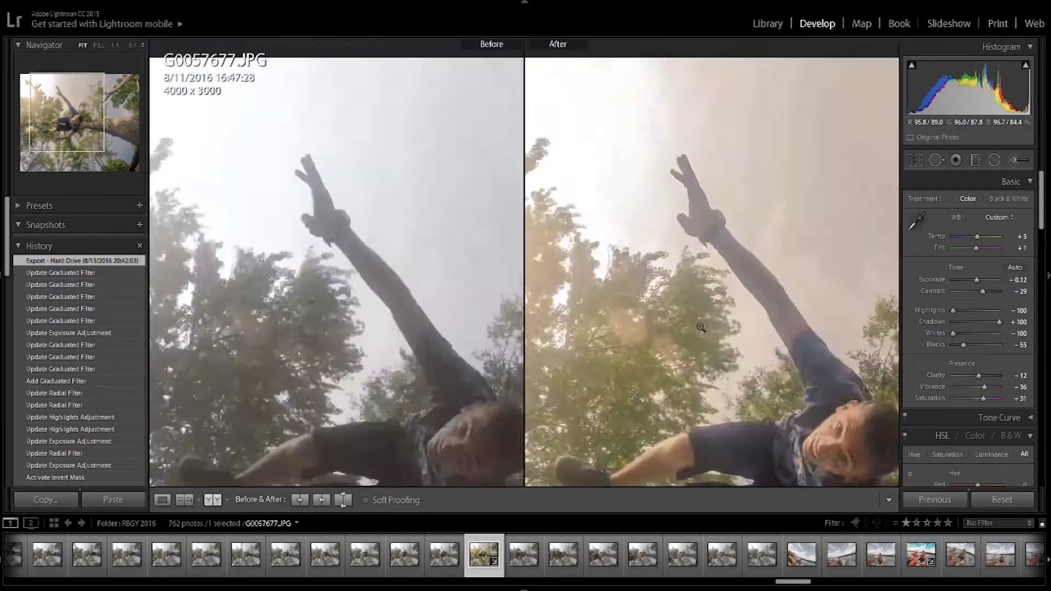
pyautogui.click(651, 311)
pyautogui.moveTo(691, 320); pyautogui.dragTo(620, 260)
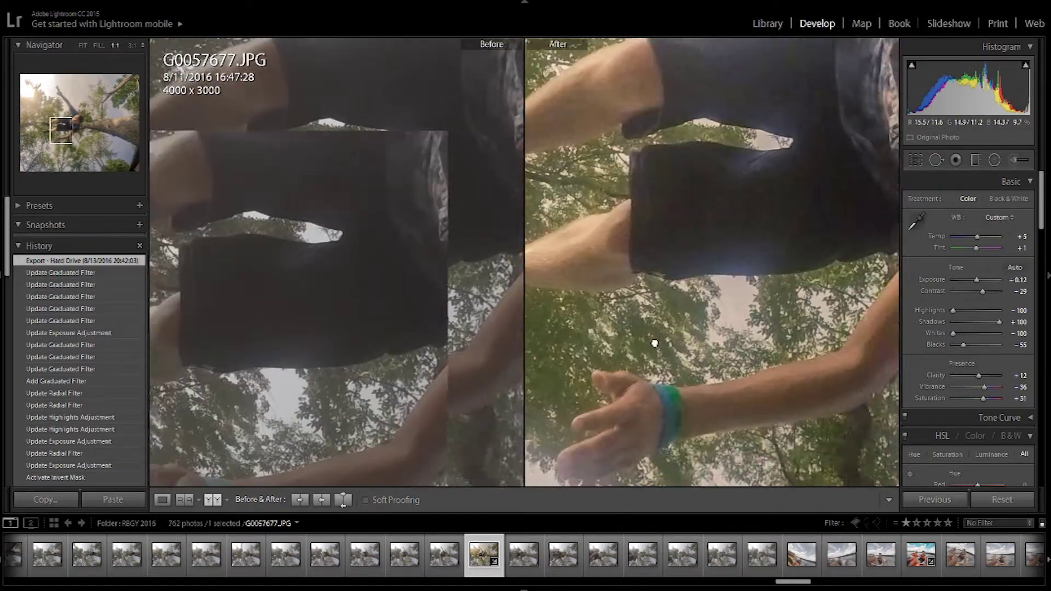
pyautogui.click(754, 305)
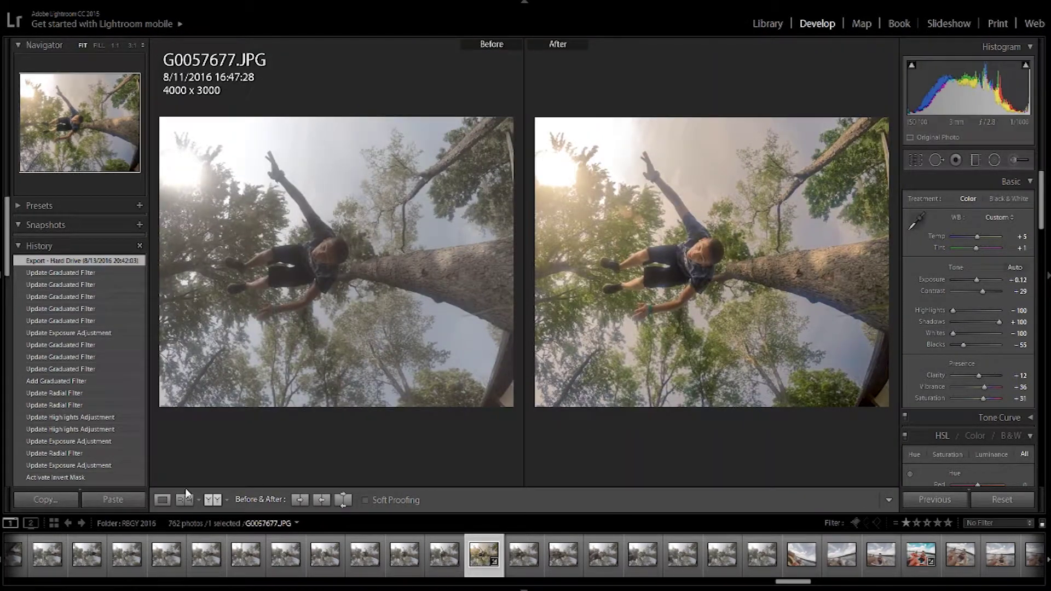
pyautogui.click(163, 499)
pyautogui.press('\\')
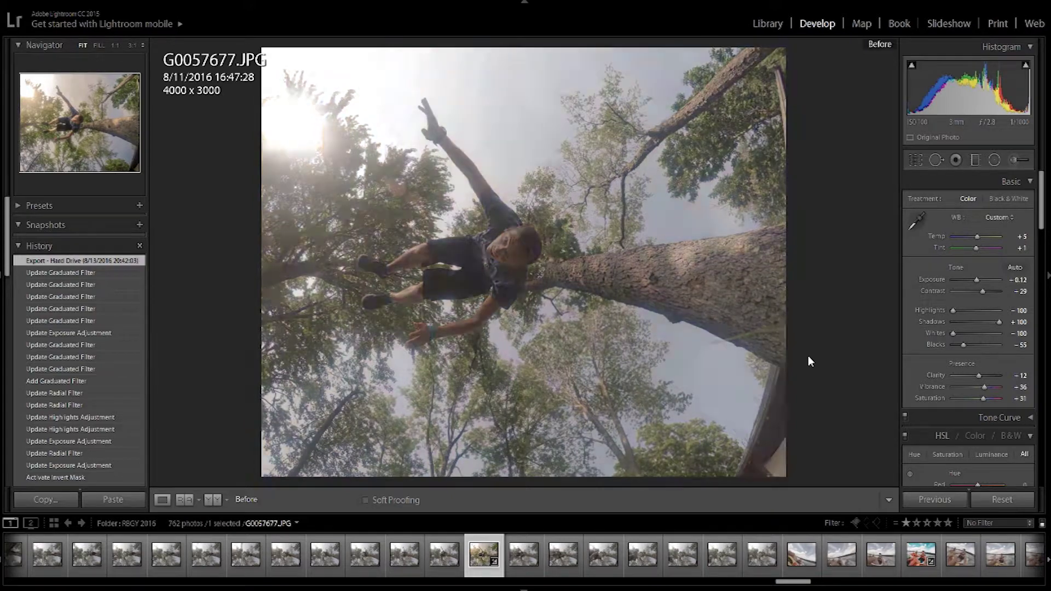
pyautogui.press('\\')
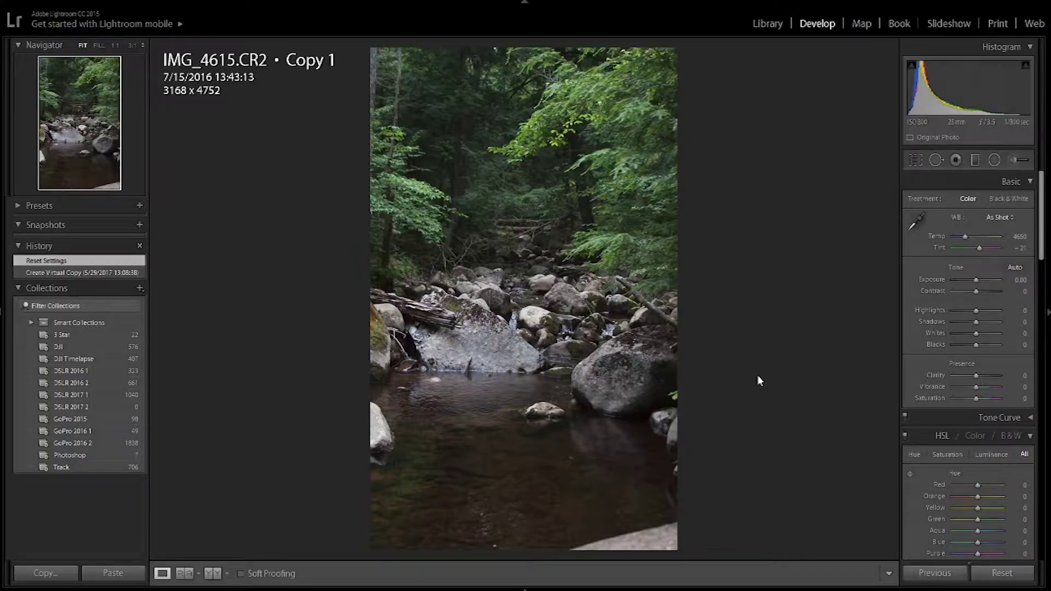
# - Set the white balance of the forest stream photo to Daylight
pyautogui.click(999, 218)
pyautogui.click(964, 239)
pyautogui.click(650, 368)
pyautogui.moveTo(650, 368); pyautogui.dragTo(600, 366)
pyautogui.click(600, 367)
# - Set exposure to +0.12, contrast +12, highlights -100, shadows +100, whites +45, blacks -7, clarity +57, vibrance +33 and saturation -7
pyautogui.moveTo(976, 280); pyautogui.dragTo(979, 297)
pyautogui.moveTo(977, 348); pyautogui.dragTo(975, 349)
pyautogui.moveTo(977, 336); pyautogui.dragTo(938, 317)
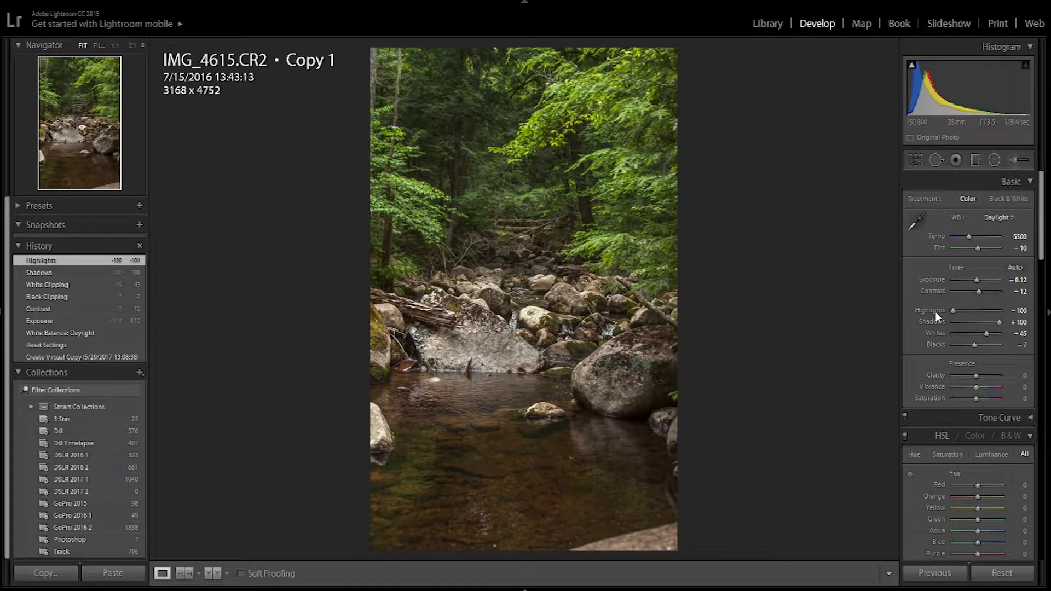
pyautogui.moveTo(976, 376)
pyautogui.mouseDown()
pyautogui.moveTo(989, 376)
pyautogui.moveTo(973, 395)
pyautogui.mouseUp()
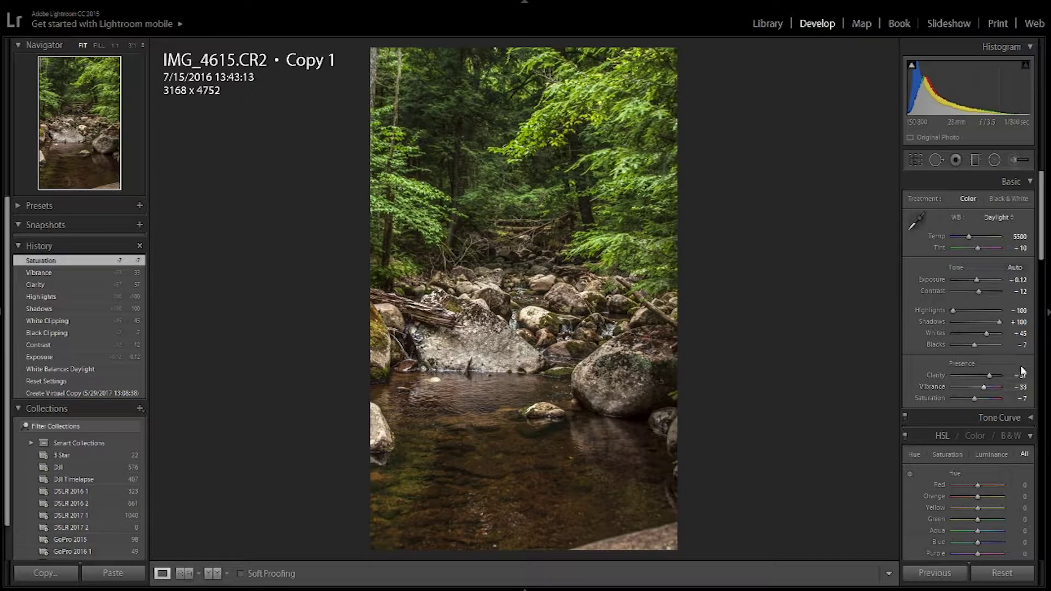
# - Set HSL hue to red +9, orange -27, yellow -27, and saturation to orange +36, yellow +36, green -100, aqua -64, blue -27
pyautogui.scroll(-5, 1023, 371)
pyautogui.moveTo(977, 216); pyautogui.dragTo(970, 227)
pyautogui.moveTo(974, 238); pyautogui.dragTo(972, 239)
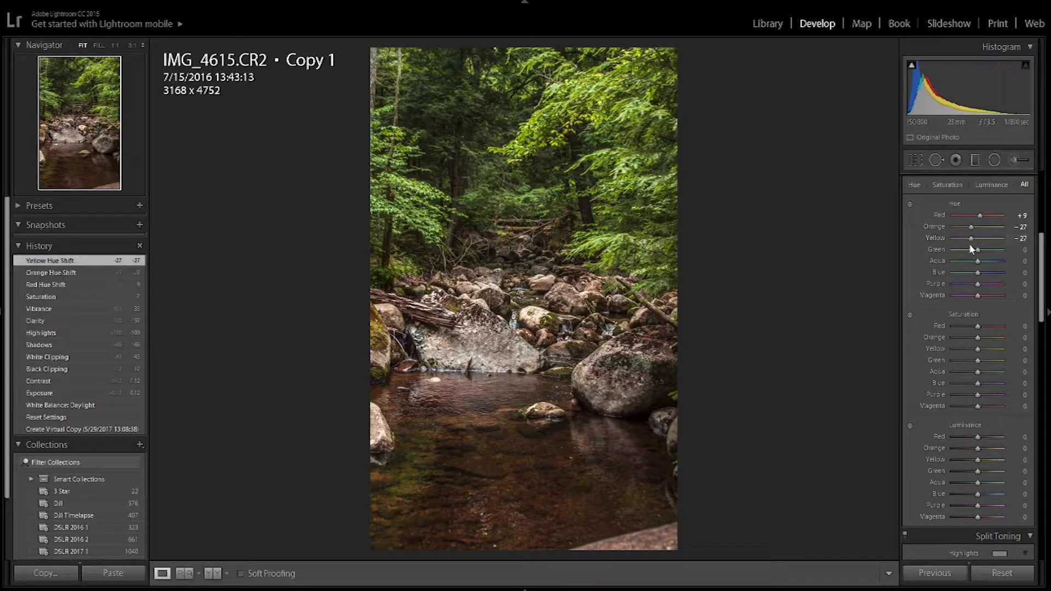
pyautogui.moveTo(984, 336); pyautogui.dragTo(988, 338)
pyautogui.moveTo(978, 350); pyautogui.dragTo(970, 383)
# - Set HSL luminance to red +11, orange +31, yellow -13, green -73, aqua -24 and blue -20
pyautogui.moveTo(978, 437); pyautogui.dragTo(981, 436)
pyautogui.moveTo(978, 448)
pyautogui.mouseDown()
pyautogui.moveTo(988, 448)
pyautogui.moveTo(974, 460)
pyautogui.mouseUp()
pyautogui.moveTo(978, 471); pyautogui.dragTo(959, 471)
pyautogui.moveTo(978, 482); pyautogui.dragTo(972, 483)
pyautogui.moveTo(977, 494); pyautogui.dragTo(971, 492)
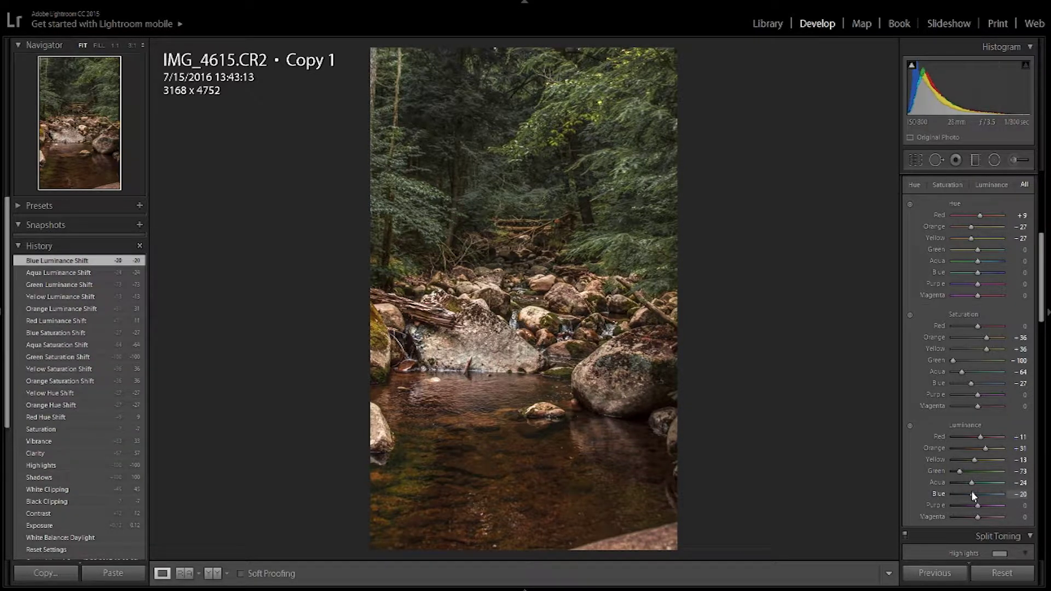
# - Split-tone the highlights with a yellow-green at hue 69 and saturation 23
pyautogui.scroll(-5, 971, 490)
pyautogui.click(997, 275)
pyautogui.moveTo(826, 296); pyautogui.dragTo(817, 287)
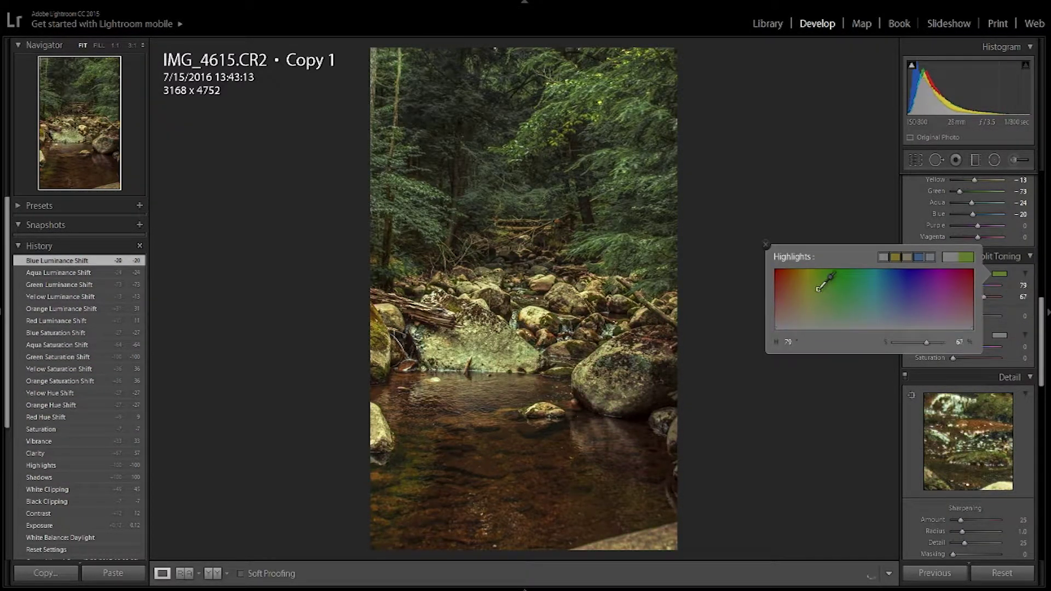
pyautogui.moveTo(984, 296); pyautogui.dragTo(963, 298)
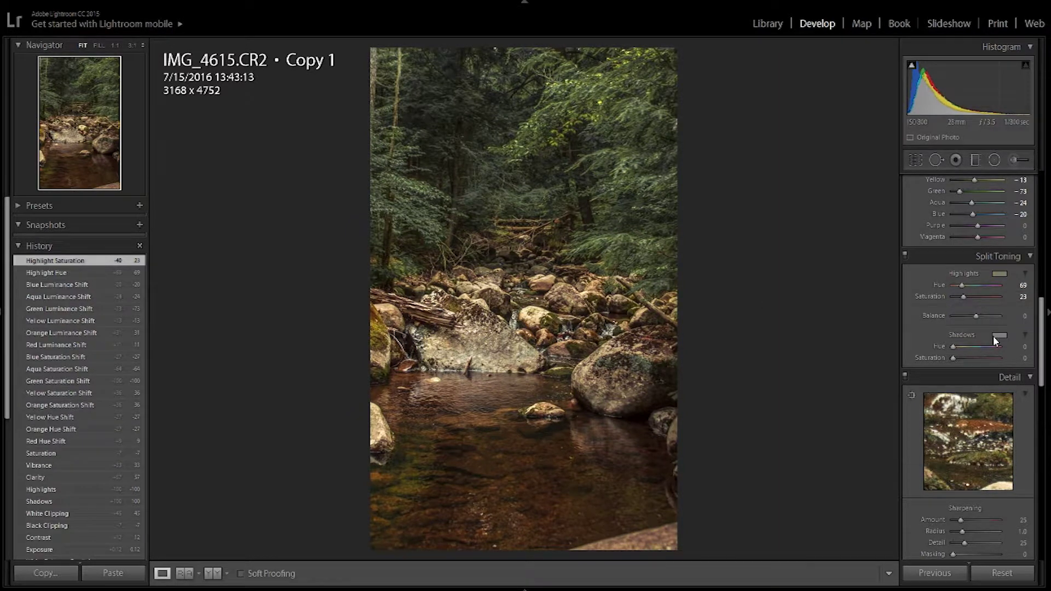
# - Split-tone the shadows with a teal at hue 193 and saturation 10, and set the balance to +57
pyautogui.click(1000, 335)
pyautogui.moveTo(938, 359); pyautogui.dragTo(884, 346)
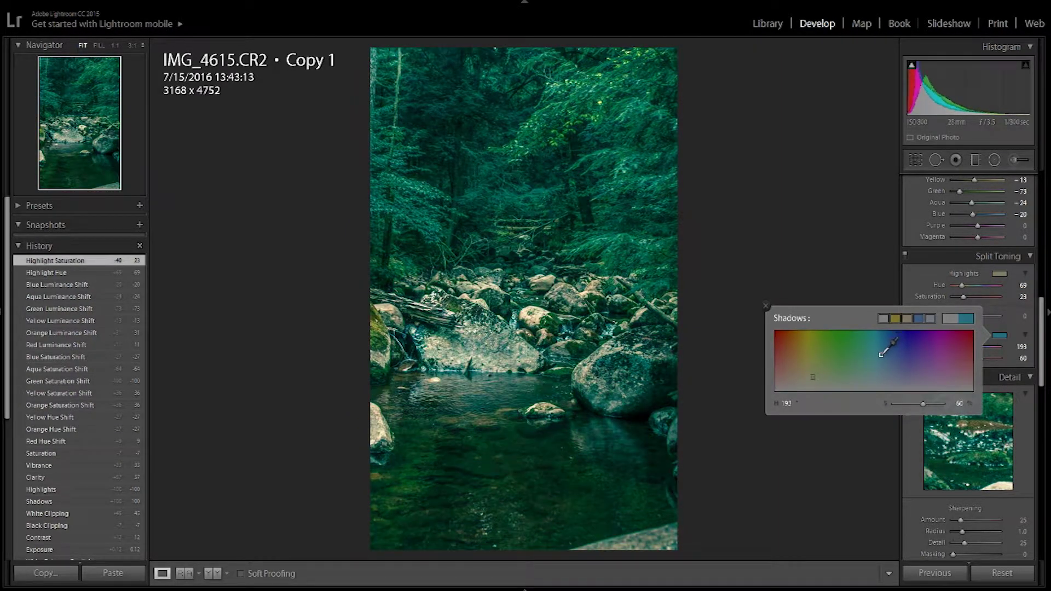
pyautogui.moveTo(967, 360); pyautogui.dragTo(957, 357)
pyautogui.moveTo(976, 316); pyautogui.dragTo(988, 319)
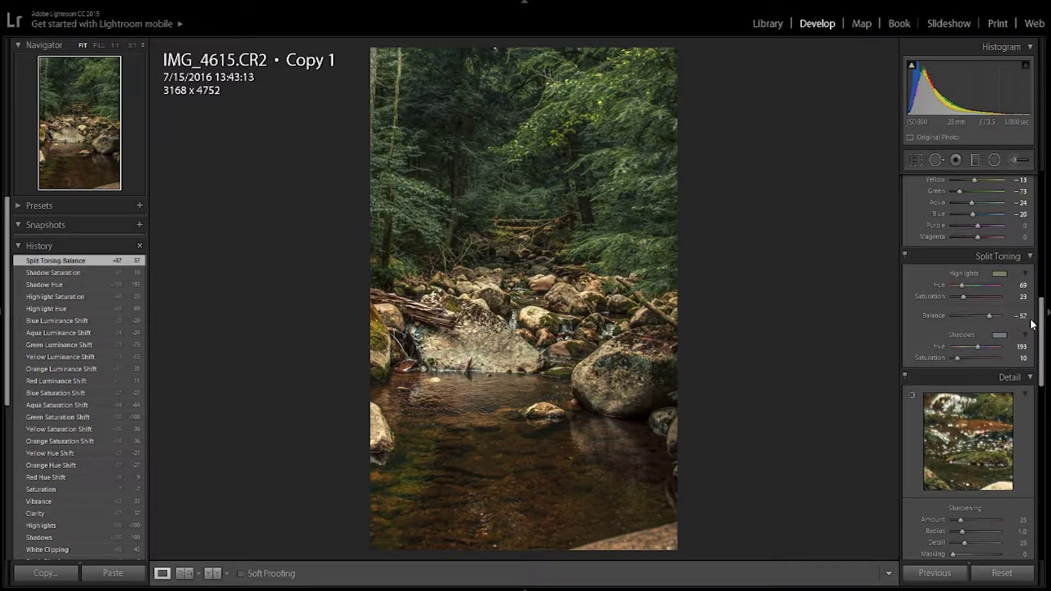
# - Add a dark post-crop vignette with its amount at -19
pyautogui.moveTo(1042, 341); pyautogui.dragTo(1041, 438)
pyautogui.click(1045, 414)
pyautogui.click(1045, 412)
pyautogui.moveTo(976, 386); pyautogui.dragTo(973, 389)
pyautogui.scroll(10, 980, 356)
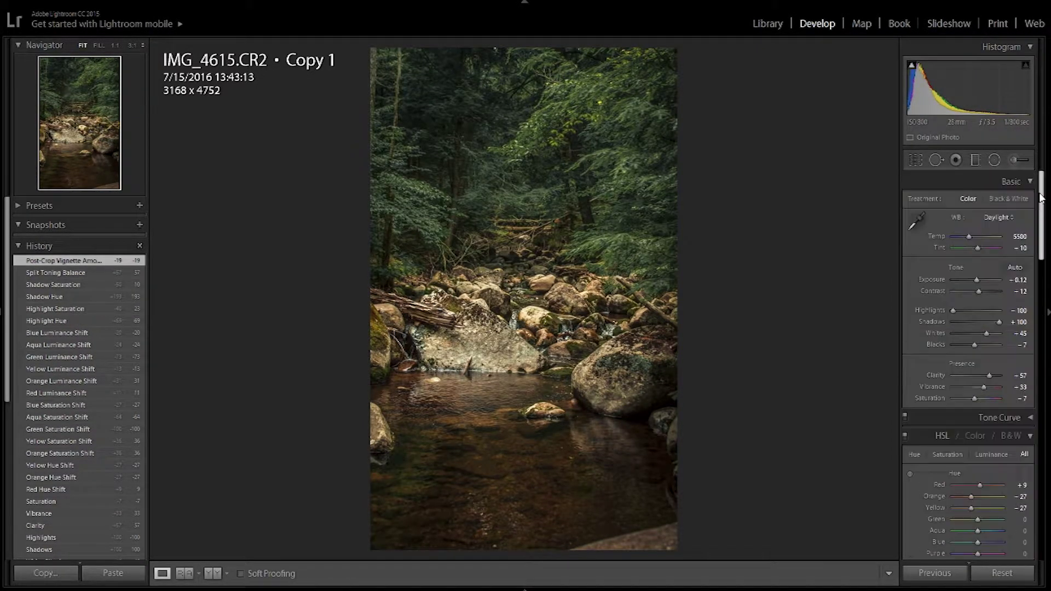
# - Straighten the stream photo by -1.79 degrees and crop it to 3028 x 4417
pyautogui.click(915, 160)
pyautogui.moveTo(704, 488); pyautogui.dragTo(701, 496)
pyautogui.moveTo(522, 540); pyautogui.dragTo(522, 529)
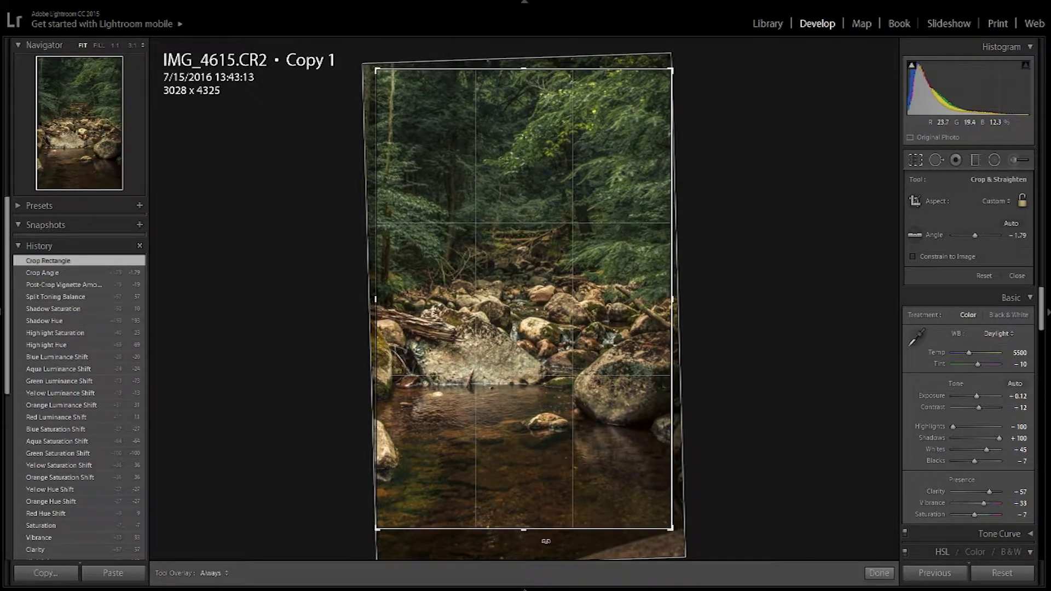
pyautogui.click(866, 573)
# - Clone nearby water over the rock edge in the photo's lower-right corner with the Spot Removal tool
pyautogui.press('q')
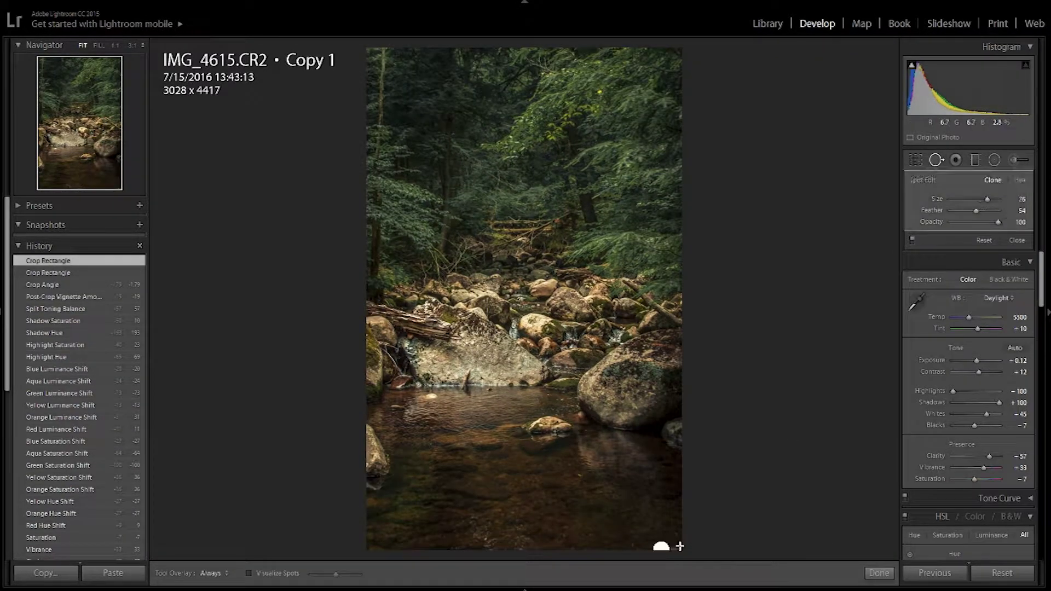
pyautogui.moveTo(671, 545); pyautogui.dragTo(629, 505)
pyautogui.click(878, 573)
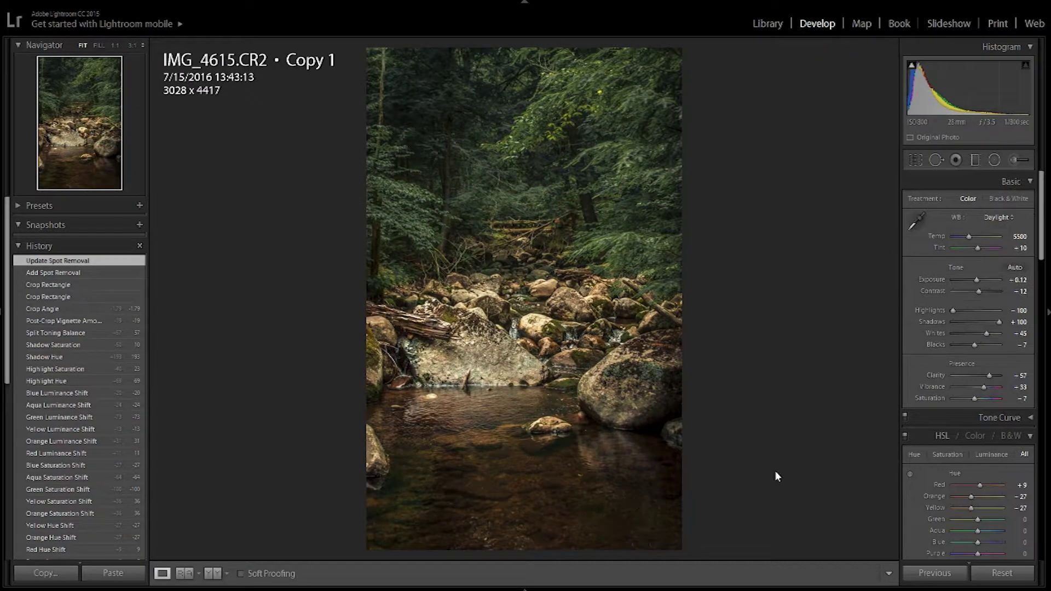
# - Add a diagonal graduated filter over the trees in the photo's upper-right area with its exposure at -1.50
pyautogui.click(975, 160)
pyautogui.moveTo(669, 214); pyautogui.dragTo(561, 272)
pyautogui.moveTo(952, 244); pyautogui.dragTo(966, 246)
pyautogui.click(1017, 244)
pyautogui.write('-1.5')
pyautogui.press('Return')
# - Rotate and reposition the graduated filter so it follows the right-hand treeline above the large boulder
pyautogui.moveTo(619, 370); pyautogui.dragTo(637, 362)
pyautogui.moveTo(684, 359); pyautogui.dragTo(705, 348)
pyautogui.moveTo(626, 232); pyautogui.dragTo(611, 242)
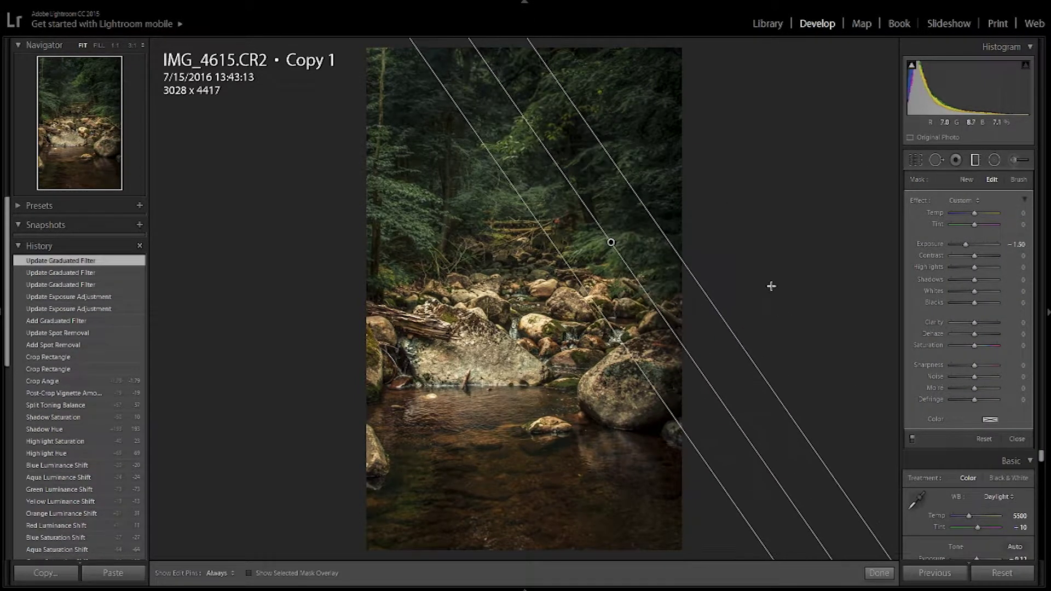
# - Add a second graduated filter at exposure -1.50, angled over the trees on the photo's left side
pyautogui.click(967, 179)
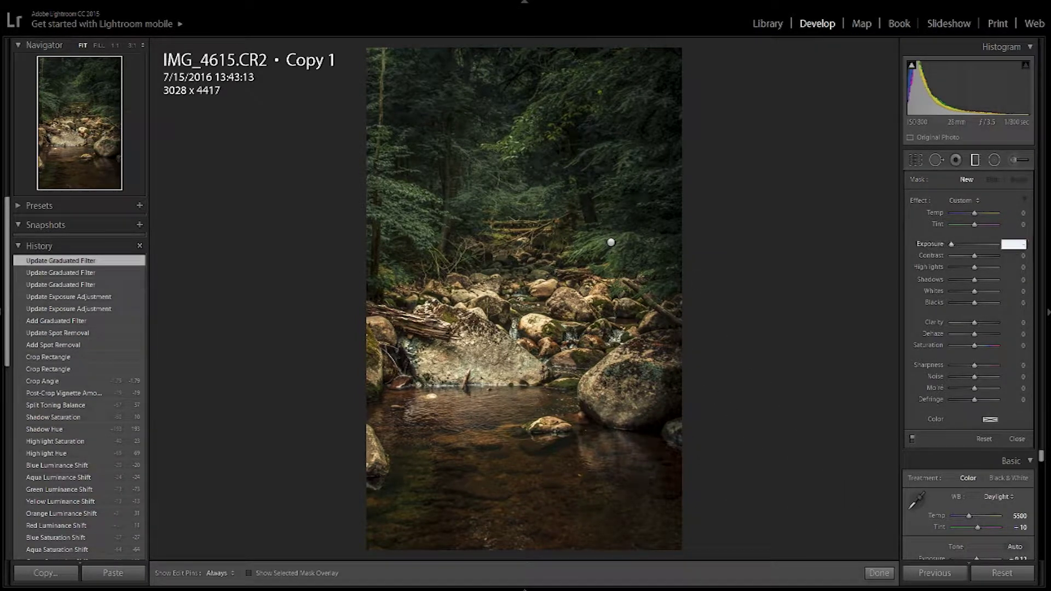
pyautogui.moveTo(454, 295)
pyautogui.mouseDown()
pyautogui.moveTo(504, 326)
pyautogui.moveTo(485, 312)
pyautogui.mouseUp()
pyautogui.moveTo(442, 290); pyautogui.dragTo(432, 260)
pyautogui.moveTo(432, 259)
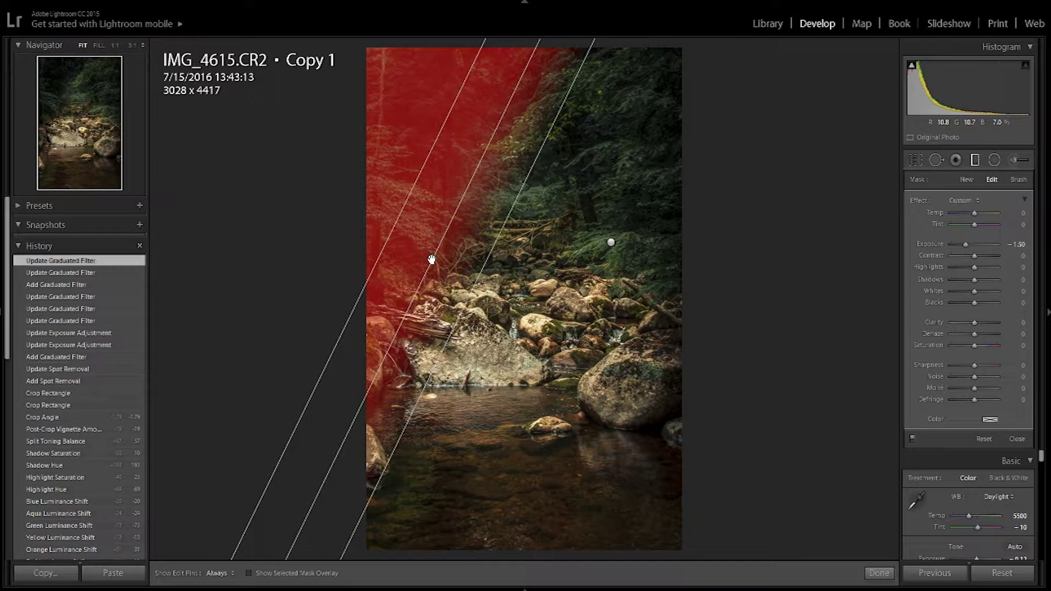
# - Refine the left-hand graduated filter's mask with brush strokes over the upper trees, and finish the filter edit
pyautogui.hotkey('shift', 't')
pyautogui.click(611, 242)
pyautogui.click(432, 258)
pyautogui.moveTo(471, 68); pyautogui.dragTo(484, 118)
pyautogui.moveTo(501, 71); pyautogui.dragTo(503, 120)
pyautogui.click(879, 573)
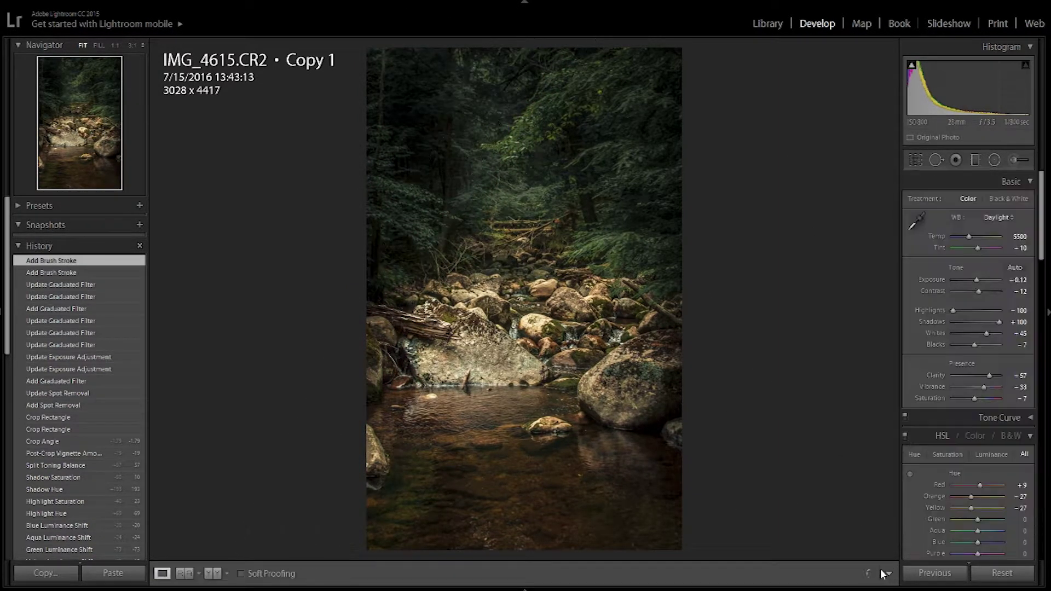
# - Add a horizontal graduated filter over the water along the photo's lower edge and set its exposure to -0.76
pyautogui.click(975, 160)
pyautogui.moveTo(506, 502); pyautogui.dragTo(499, 439)
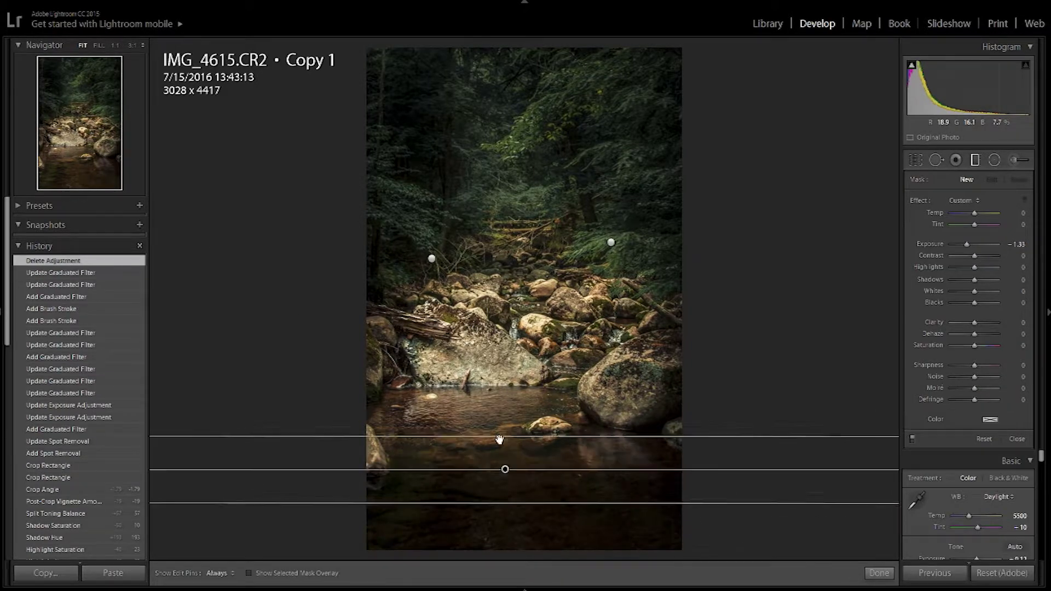
pyautogui.moveTo(504, 470); pyautogui.dragTo(520, 513)
pyautogui.moveTo(967, 245); pyautogui.dragTo(970, 245)
pyautogui.moveTo(519, 513); pyautogui.dragTo(525, 515)
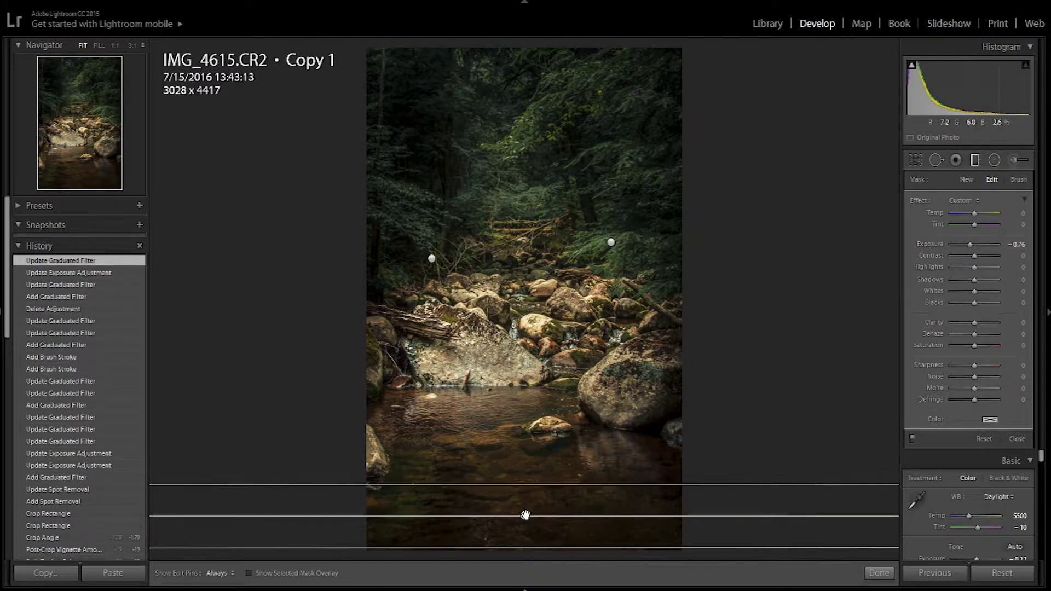
# - Brighten the distant end of the rocky creek bed with an adjustment brush at exposure 1.43
pyautogui.click(1016, 160)
pyautogui.moveTo(968, 244); pyautogui.dragTo(983, 246)
pyautogui.click(509, 252)
pyautogui.scroll(5, 579, 385)
pyautogui.moveTo(761, 326)
pyautogui.mouseDown()
pyautogui.moveTo(465, 262)
pyautogui.moveTo(292, 264)
pyautogui.moveTo(632, 261)
pyautogui.mouseUp()
pyautogui.press('z')
# - Start a new adjustment brush with reset settings, set its exposure to 0.57, and paint over the boulders and creek rocks
pyautogui.click(997, 179)
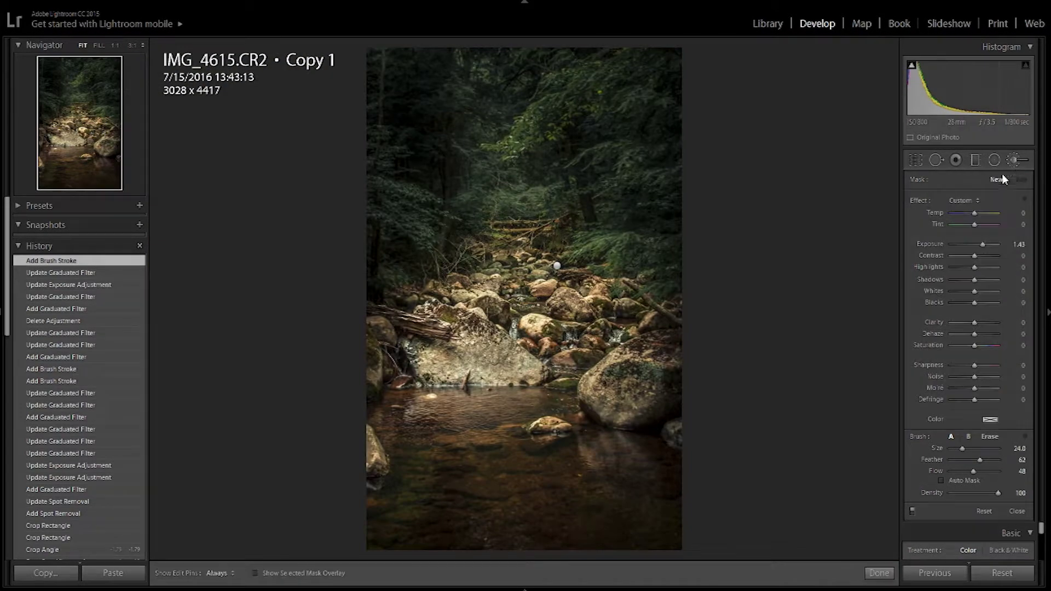
pyautogui.doubleClick(916, 202)
pyautogui.moveTo(975, 244); pyautogui.dragTo(978, 245)
pyautogui.moveTo(583, 340); pyautogui.dragTo(603, 372)
pyautogui.moveTo(547, 345)
pyautogui.mouseDown()
pyautogui.moveTo(465, 351)
pyautogui.moveTo(512, 276)
pyautogui.moveTo(618, 333)
pyautogui.moveTo(581, 306)
pyautogui.mouseUp()
pyautogui.scroll(1, 547, 296)
pyautogui.moveTo(548, 295); pyautogui.dragTo(492, 306)
# - Refine the rock brush mask along the left bank and fallen log with the mask overlay shown
pyautogui.press('o')
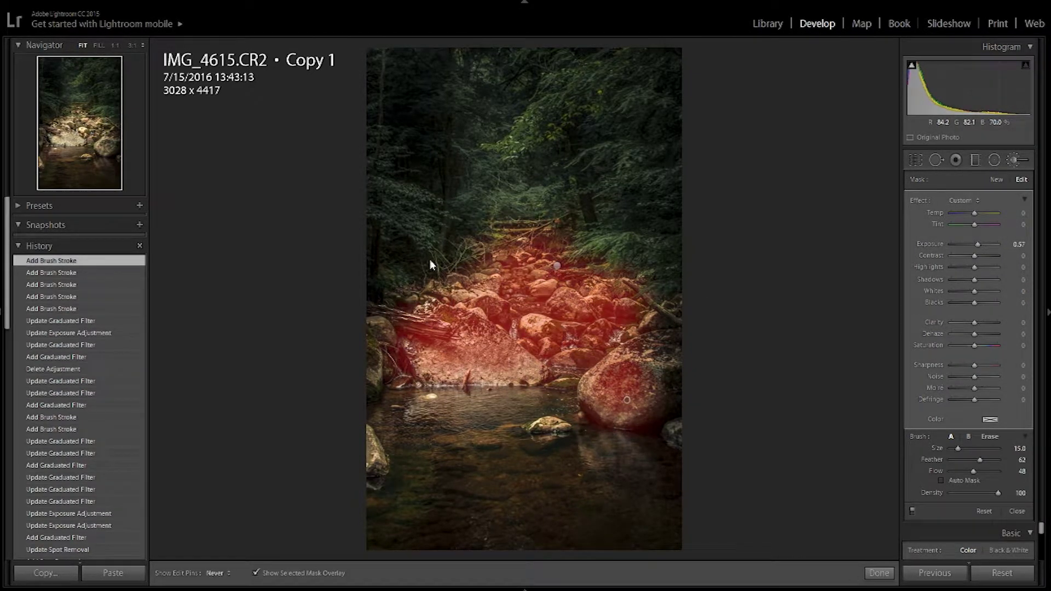
pyautogui.moveTo(430, 265); pyautogui.dragTo(476, 312)
pyautogui.moveTo(379, 303); pyautogui.dragTo(465, 280)
pyautogui.press('o')
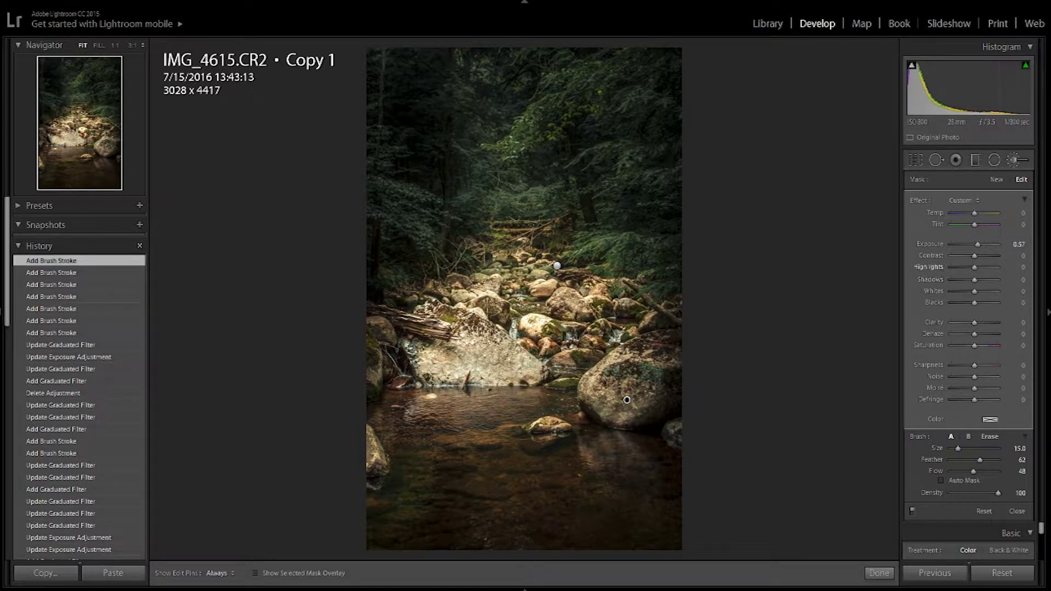
# - Set the rock brush's contrast to -40, highlights -100, shadows 100 and clarity 12, and finish the brush edit
pyautogui.moveTo(974, 255); pyautogui.dragTo(997, 280)
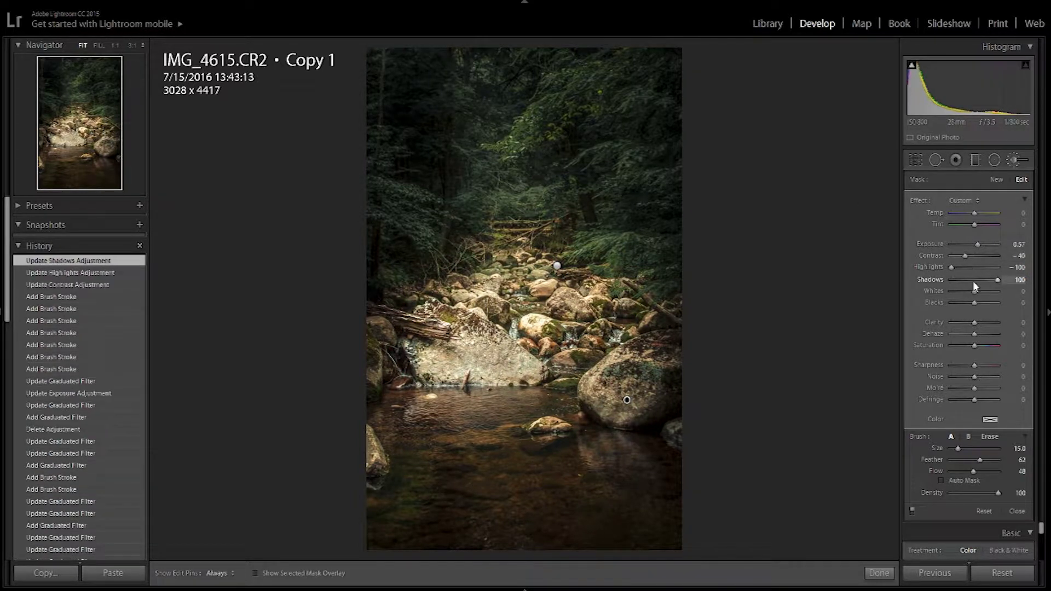
pyautogui.moveTo(977, 325); pyautogui.dragTo(972, 327)
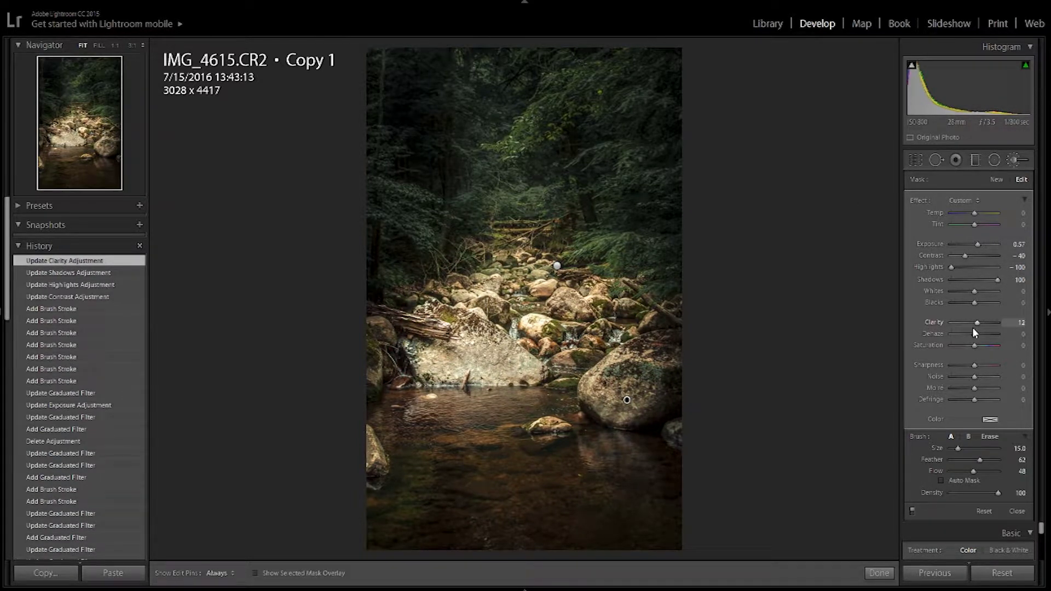
pyautogui.press('k')
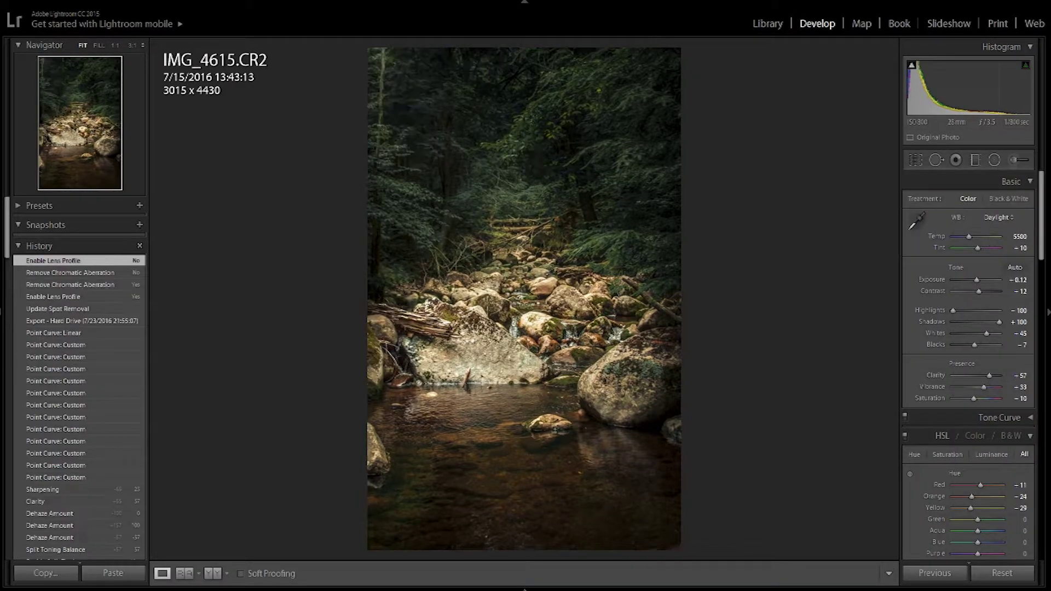
# - Compare the finished stream photo before and after, side by side, zoomed in and in single view
pyautogui.click(213, 578)
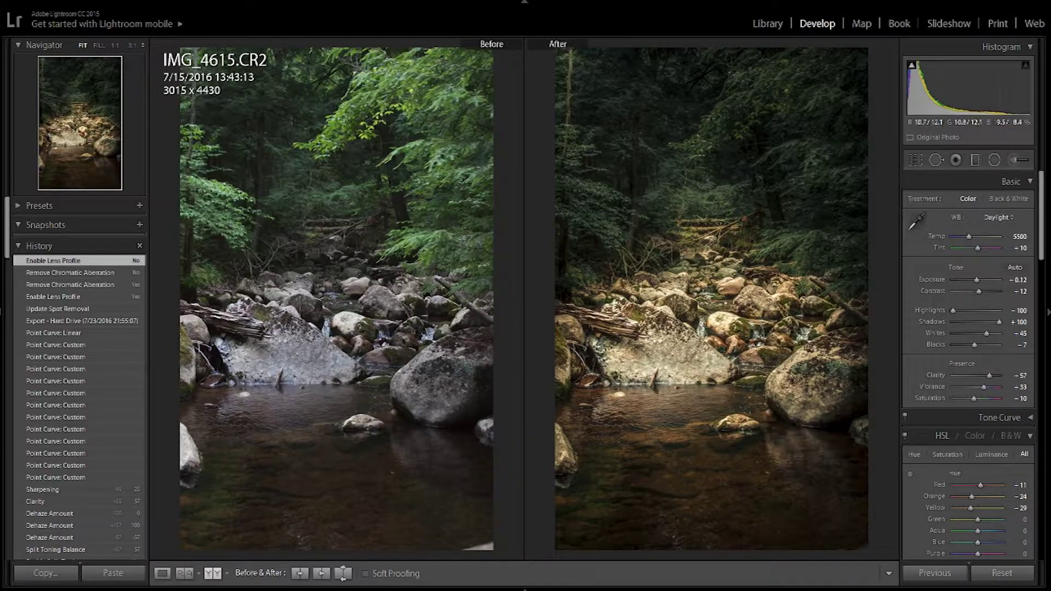
pyautogui.moveTo(745, 466); pyautogui.dragTo(696, 408)
pyautogui.moveTo(728, 290); pyautogui.dragTo(686, 501)
pyautogui.moveTo(551, 178); pyautogui.dragTo(896, 174)
pyautogui.moveTo(416, 509); pyautogui.dragTo(686, 384)
pyautogui.click(687, 383)
pyautogui.press('y')
pyautogui.press('\\')
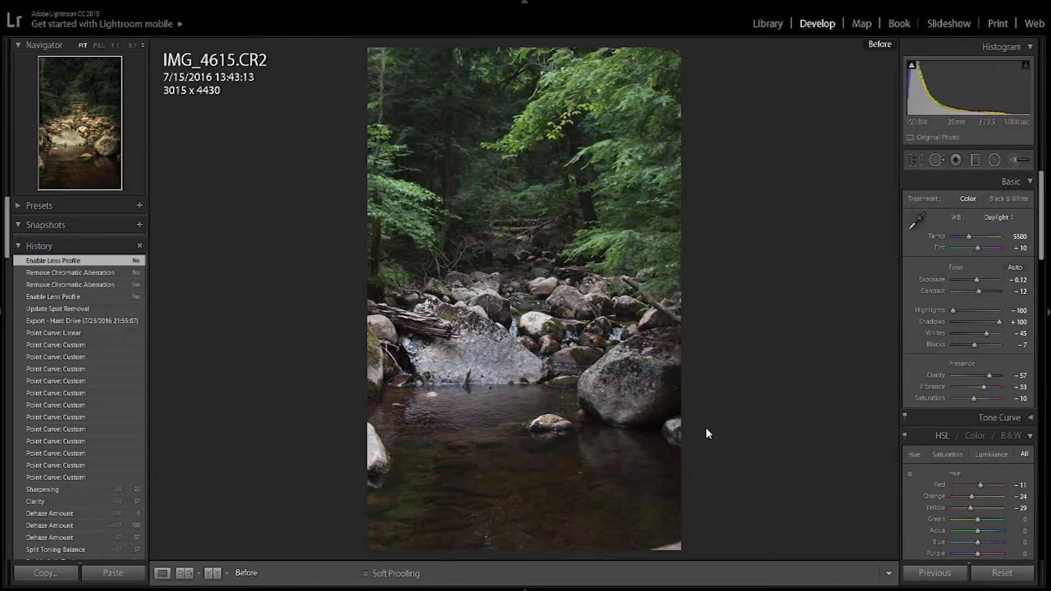
pyautogui.press('\\')
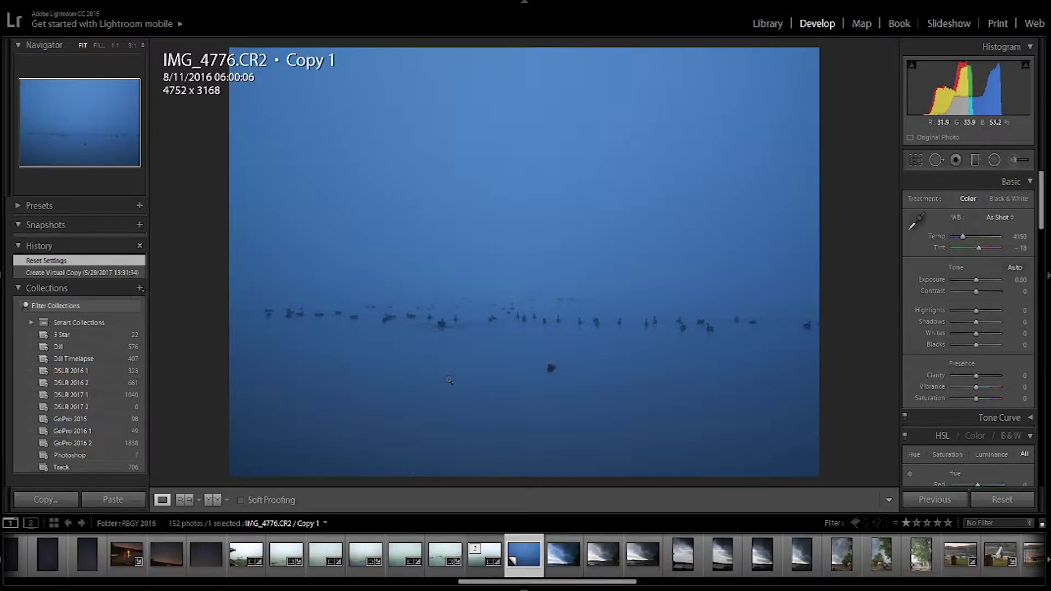
# - Set the white balance of the foggy blue lake photo to Cloudy
pyautogui.click(484, 325)
pyautogui.moveTo(488, 325); pyautogui.dragTo(503, 287)
pyautogui.click(615, 297)
pyautogui.click(992, 219)
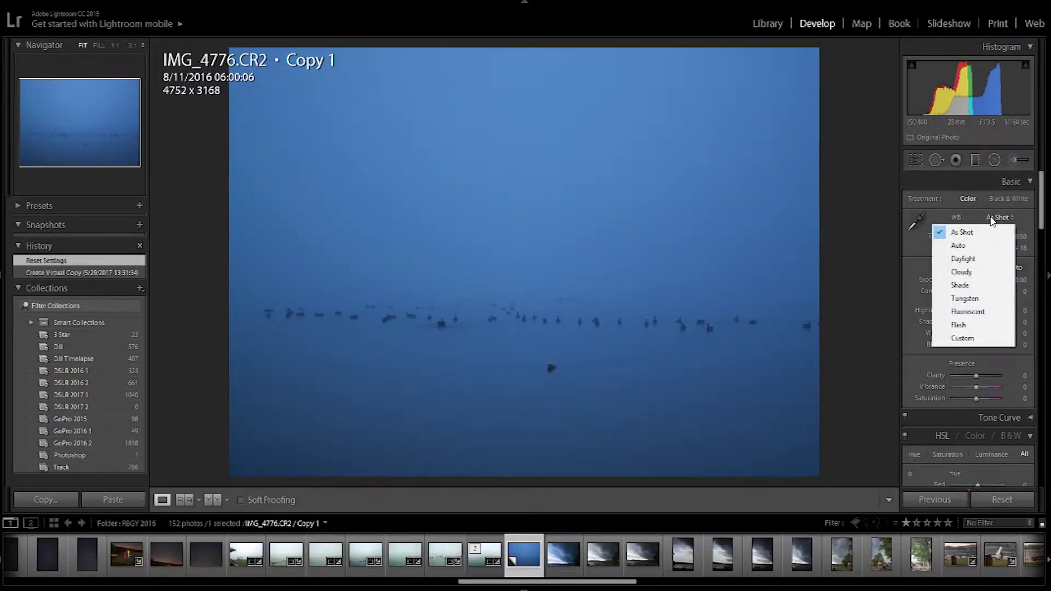
pyautogui.click(961, 272)
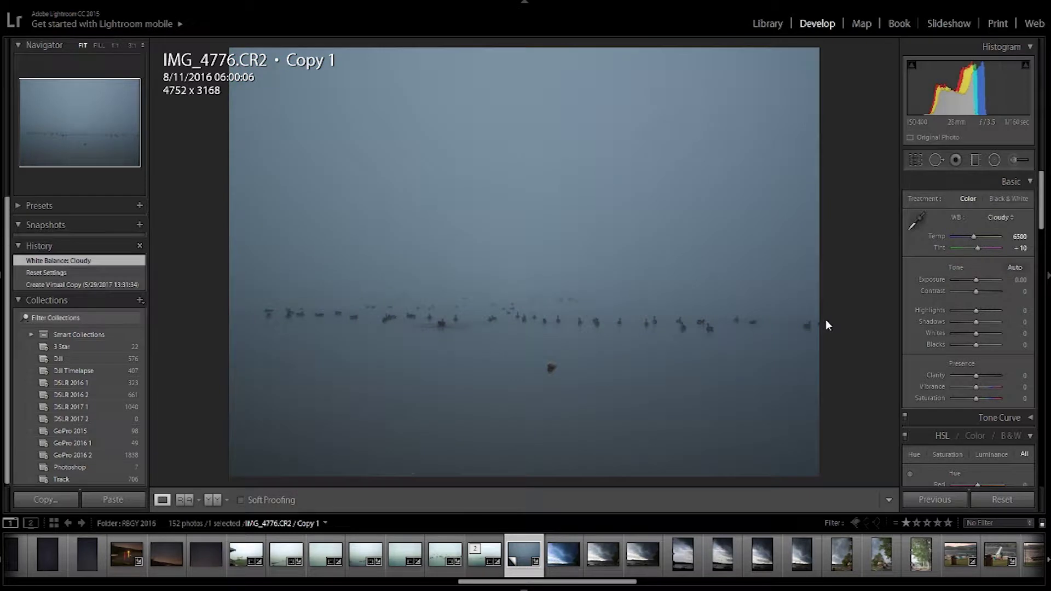
# - Set exposure to 0.60, contrast -12, highlights -100, shadows +100, whites +81, blacks -52, clarity +5, vibrance +29 and saturation -19 on the foggy lake photo
pyautogui.moveTo(977, 280); pyautogui.dragTo(972, 294)
pyautogui.moveTo(976, 333)
pyautogui.mouseDown()
pyautogui.moveTo(995, 333)
pyautogui.moveTo(964, 345)
pyautogui.mouseUp()
pyautogui.moveTo(976, 310); pyautogui.dragTo(1017, 331)
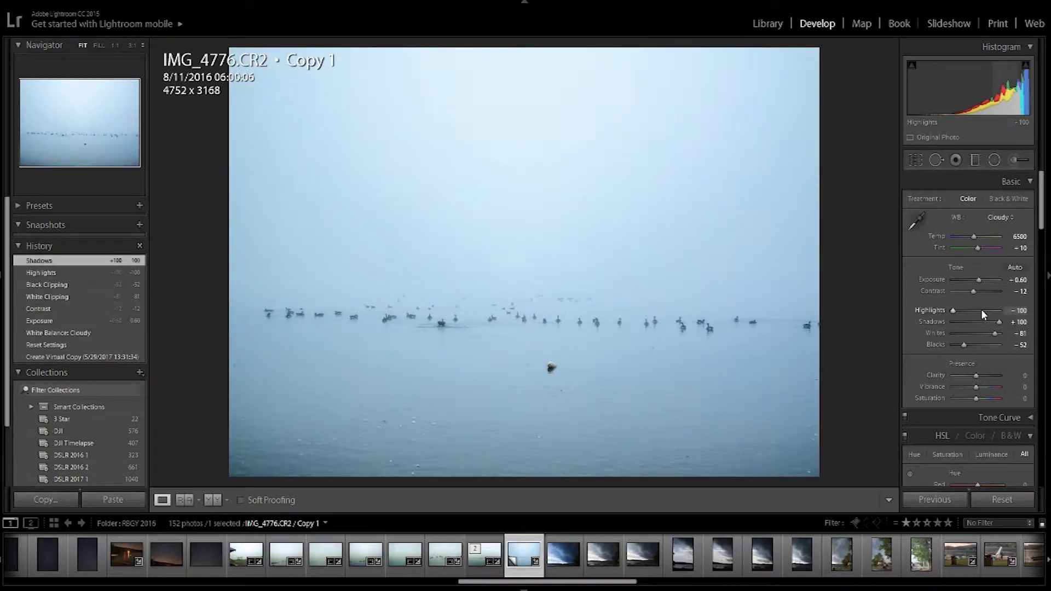
pyautogui.moveTo(977, 378); pyautogui.dragTo(972, 399)
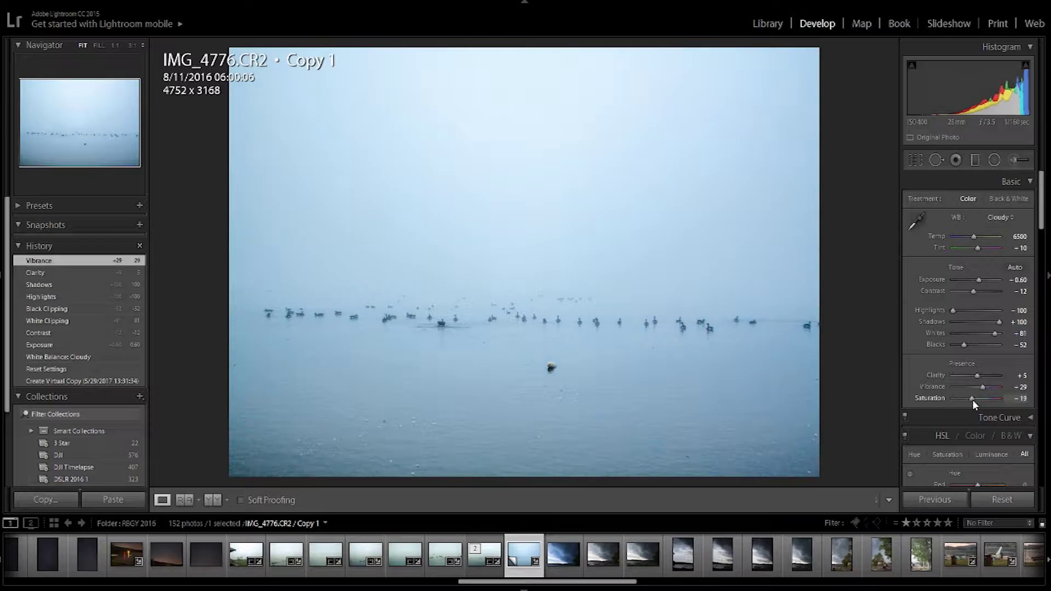
# - Set luminance noise reduction to 25 and remove chromatic aberration, leaving the lens profile corrections off
pyautogui.moveTo(1040, 232); pyautogui.dragTo(1031, 378)
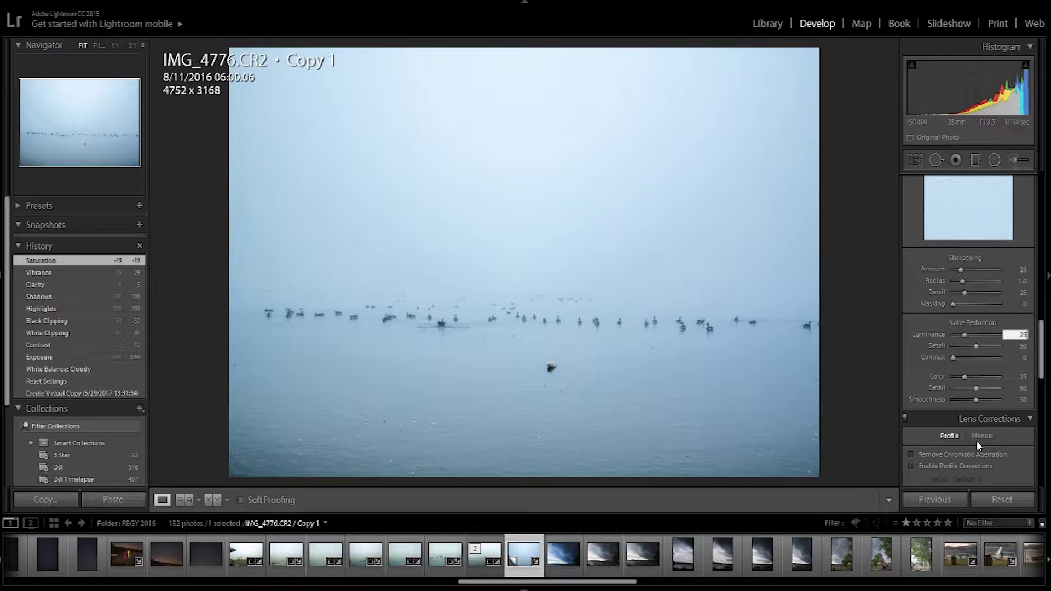
pyautogui.scroll(-2, 980, 416)
pyautogui.click(964, 351)
pyautogui.click(971, 362)
pyautogui.click(970, 363)
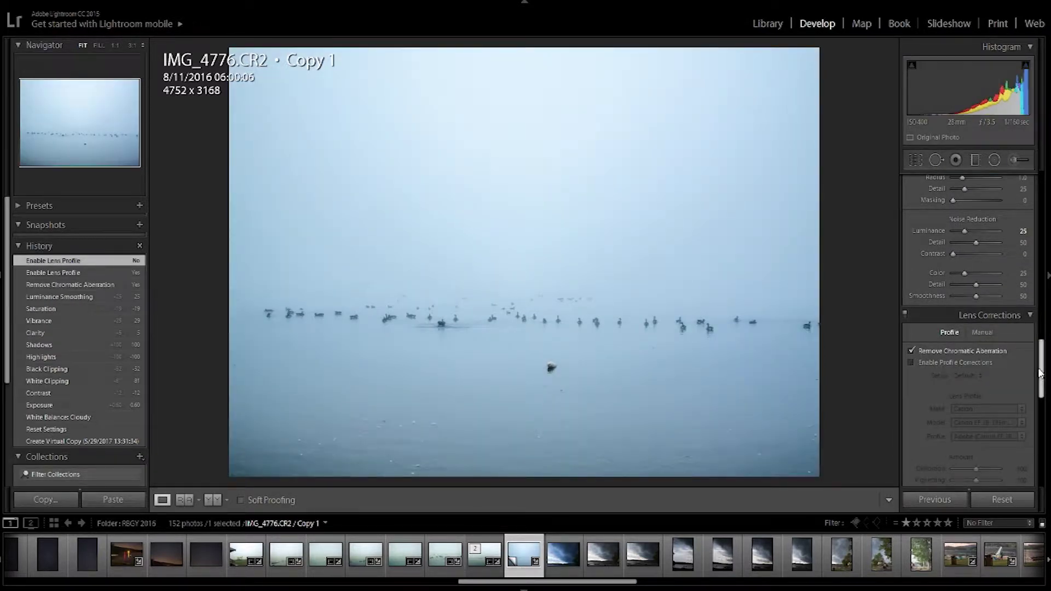
# - Set the post-crop vignette amount of the foggy lake photo to -7
pyautogui.scroll(-4, 997, 390)
pyautogui.moveTo(976, 394)
pyautogui.mouseDown()
pyautogui.moveTo(963, 395)
pyautogui.moveTo(977, 397)
pyautogui.mouseUp()
# - Split-tone the highlights of the foggy lake photo yellow with hue 57 and saturation 58
pyautogui.moveTo(1041, 406); pyautogui.dragTo(1035, 300)
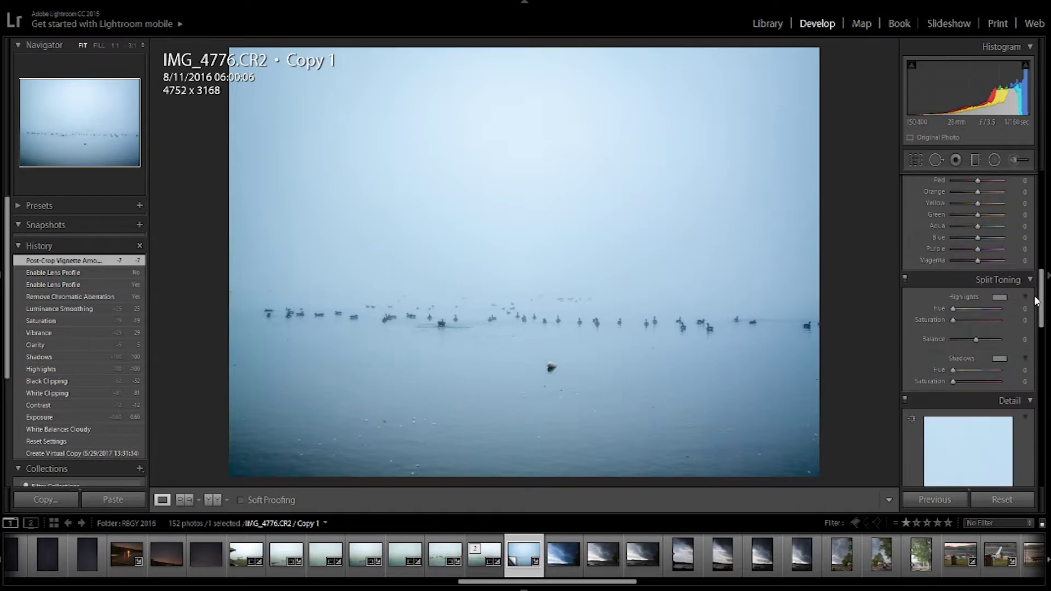
pyautogui.click(996, 298)
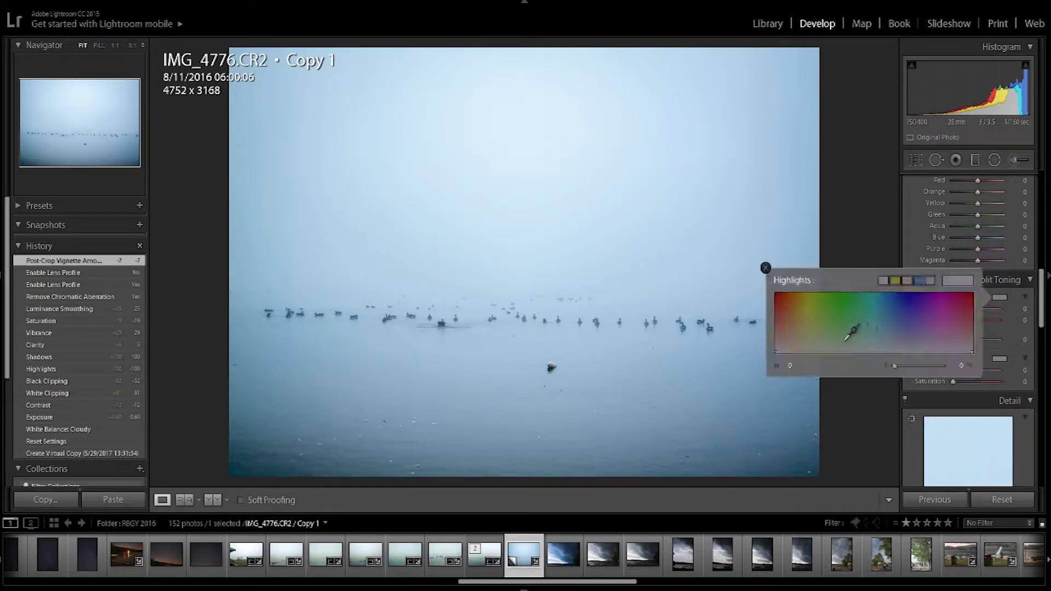
pyautogui.click(806, 328)
pyautogui.moveTo(806, 327); pyautogui.dragTo(805, 321)
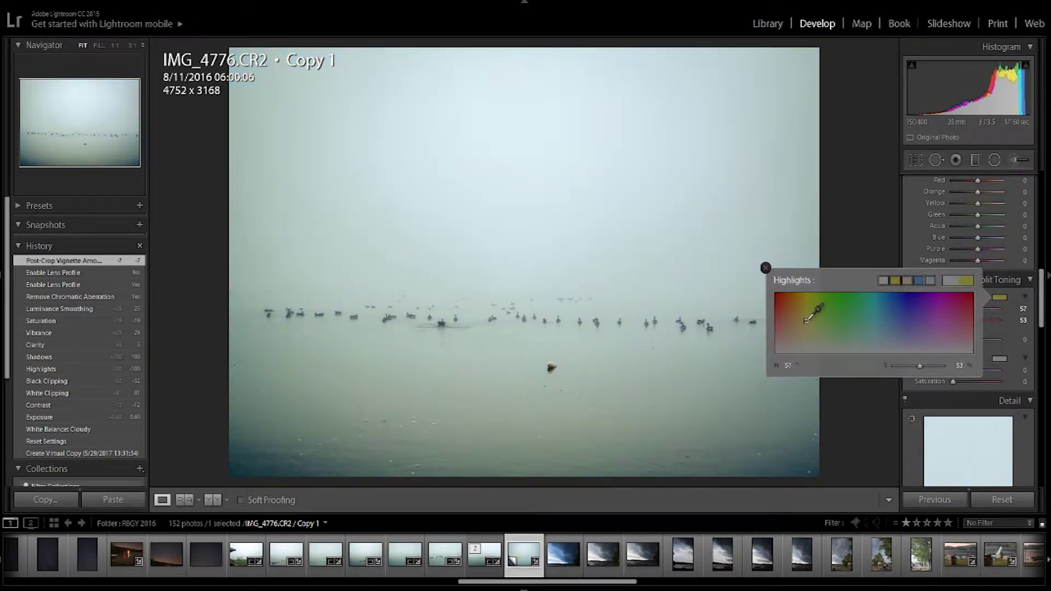
pyautogui.click(1010, 342)
pyautogui.moveTo(977, 322); pyautogui.dragTo(980, 322)
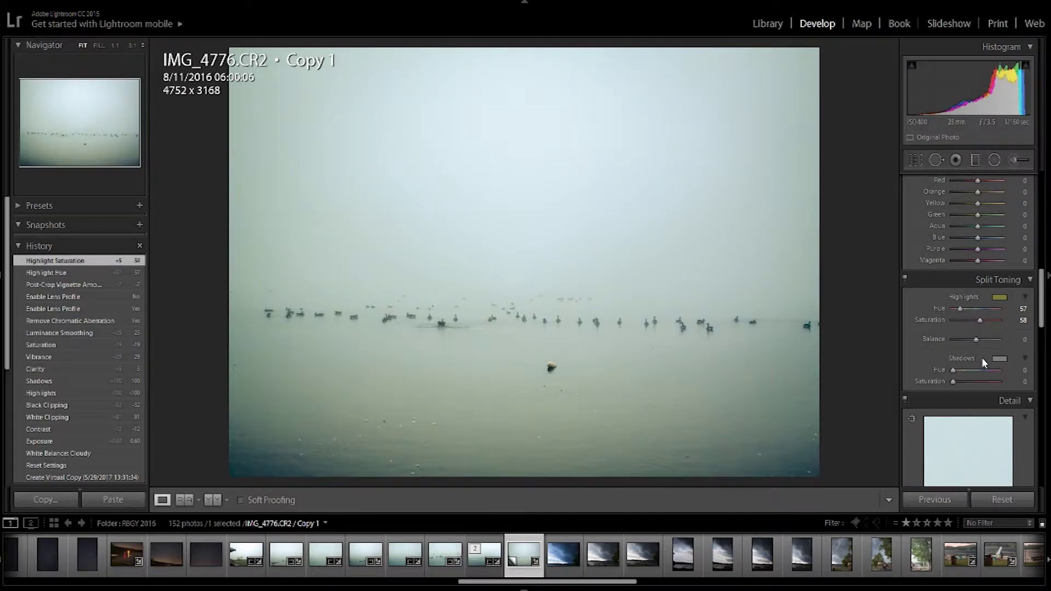
# - Split-tone the shadows blue with hue 241 and saturation 19, and set the split toning balance to +7
pyautogui.click(1000, 358)
pyautogui.moveTo(913, 378)
pyautogui.mouseDown()
pyautogui.moveTo(893, 377)
pyautogui.moveTo(909, 379)
pyautogui.mouseUp()
pyautogui.moveTo(994, 382); pyautogui.dragTo(962, 382)
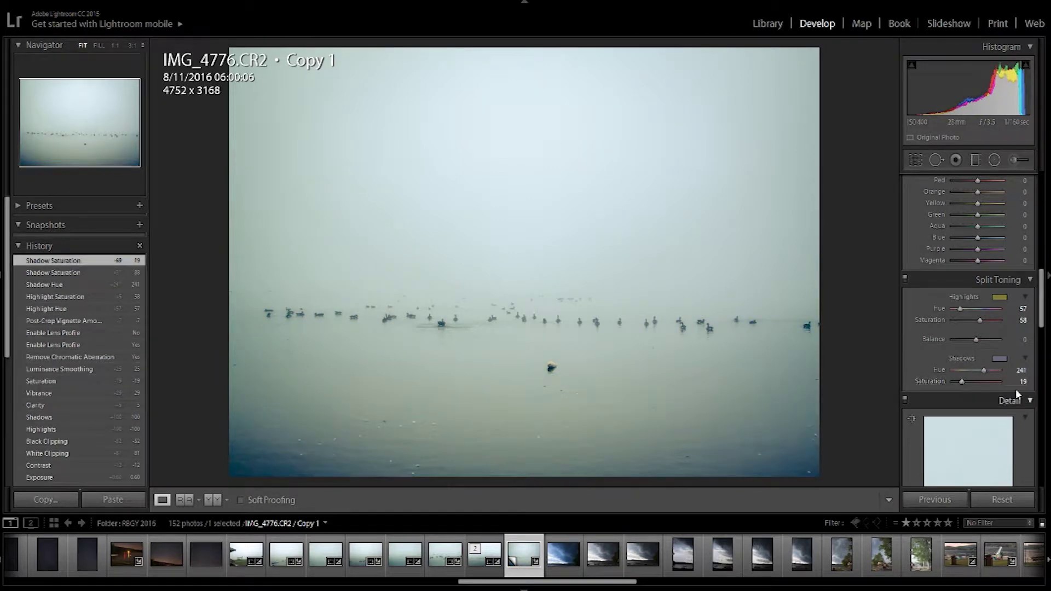
pyautogui.moveTo(976, 341)
pyautogui.mouseDown()
pyautogui.moveTo(955, 343)
pyautogui.moveTo(976, 343)
pyautogui.mouseUp()
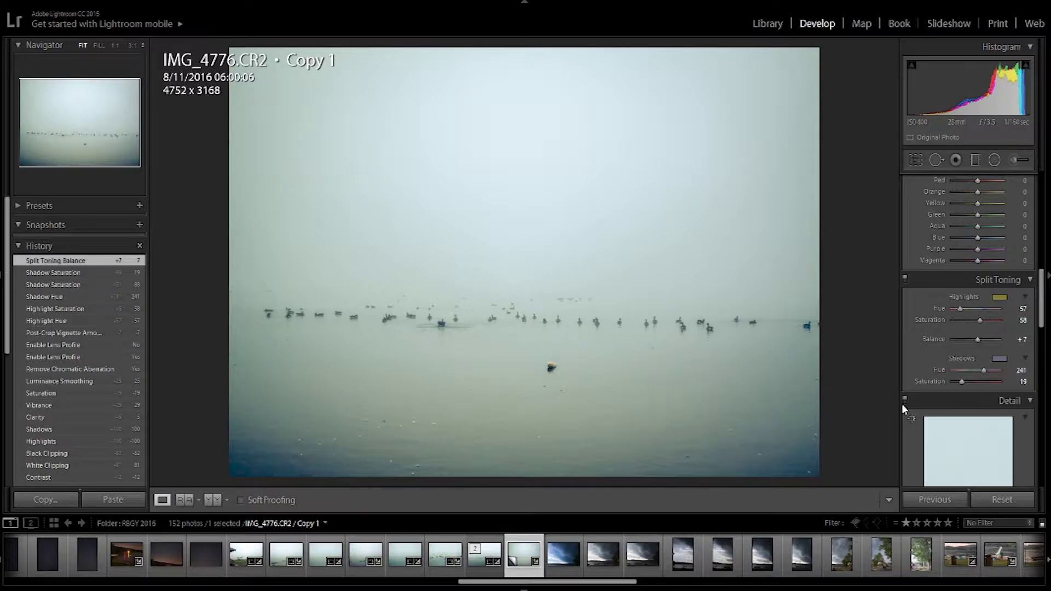
# - Compare the virtual copy with the earlier finished version of the lake photo, and return to the copy
pyautogui.press('Left')
pyautogui.scroll(-5, 1046, 351)
pyautogui.moveTo(1045, 352)
pyautogui.mouseDown()
pyautogui.moveTo(1046, 392)
pyautogui.moveTo(1045, 334)
pyautogui.mouseUp()
pyautogui.click(524, 554)
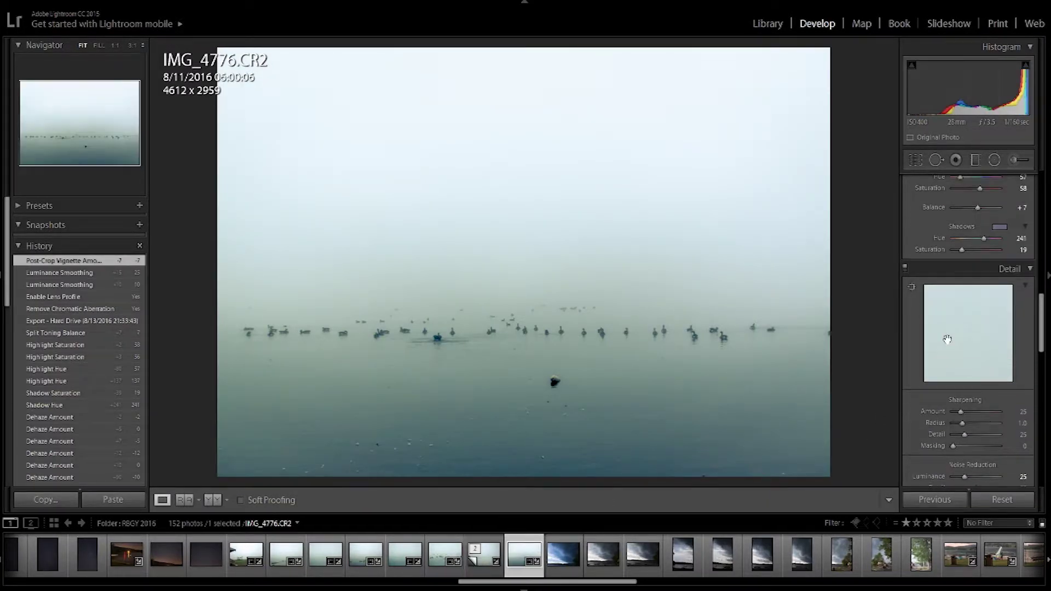
pyautogui.click(481, 561)
# - Enable the lens profile corrections for the virtual copy of the lake photo
pyautogui.scroll(-4, 1026, 329)
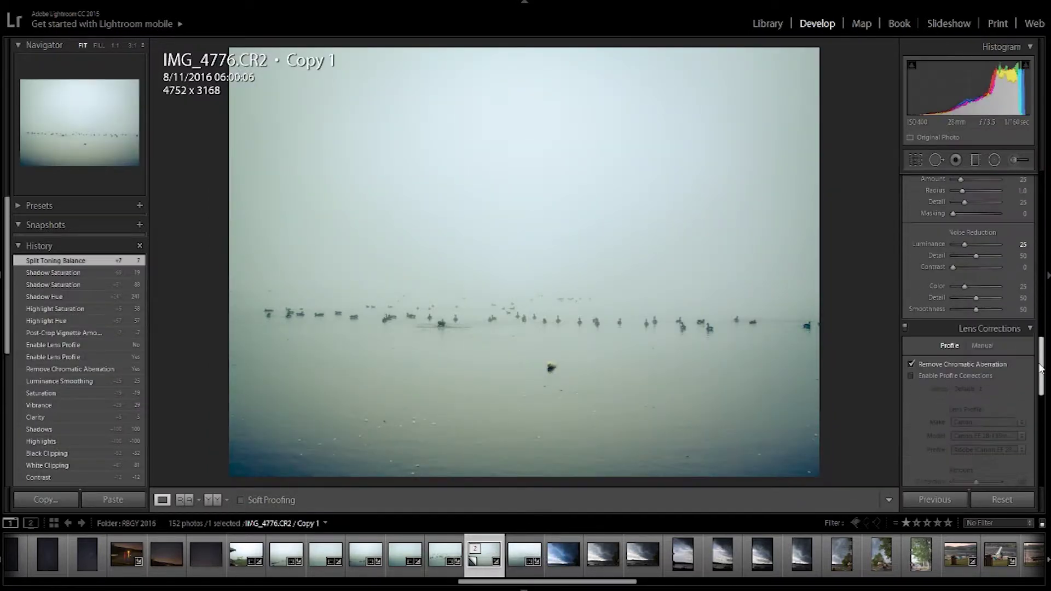
pyautogui.click(972, 366)
pyautogui.scroll(-2, 1029, 370)
pyautogui.scroll(3, 1036, 367)
pyautogui.moveTo(1037, 368); pyautogui.dragTo(1039, 197)
pyautogui.click(976, 160)
pyautogui.moveTo(536, 396); pyautogui.dragTo(471, 219)
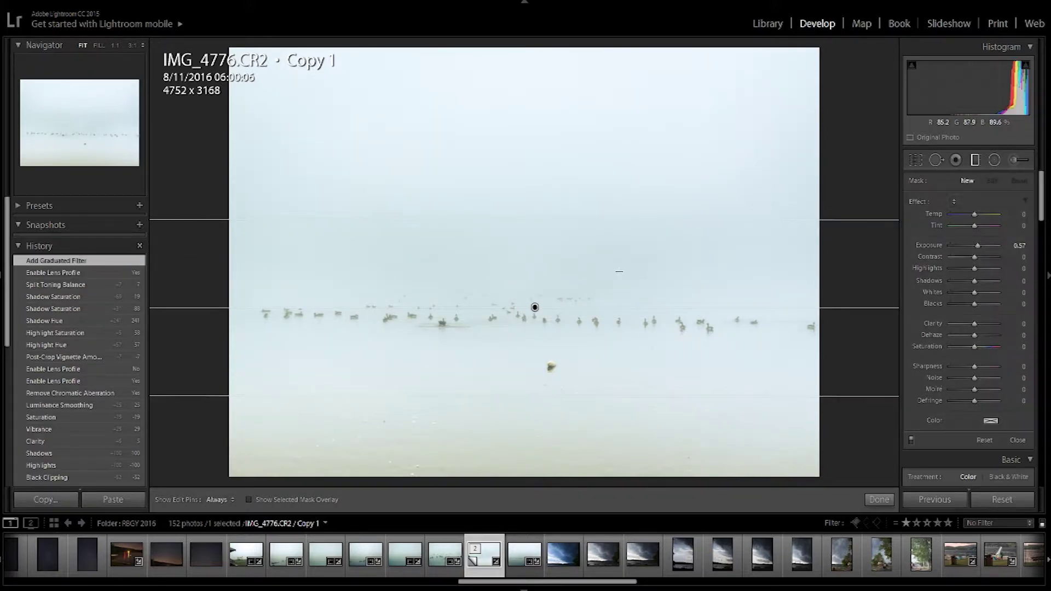
pyautogui.press('Delete')
# - Straighten the lake photo with an angle of -1.17, trim the crop slightly at its right edge and apply it
pyautogui.click(916, 159)
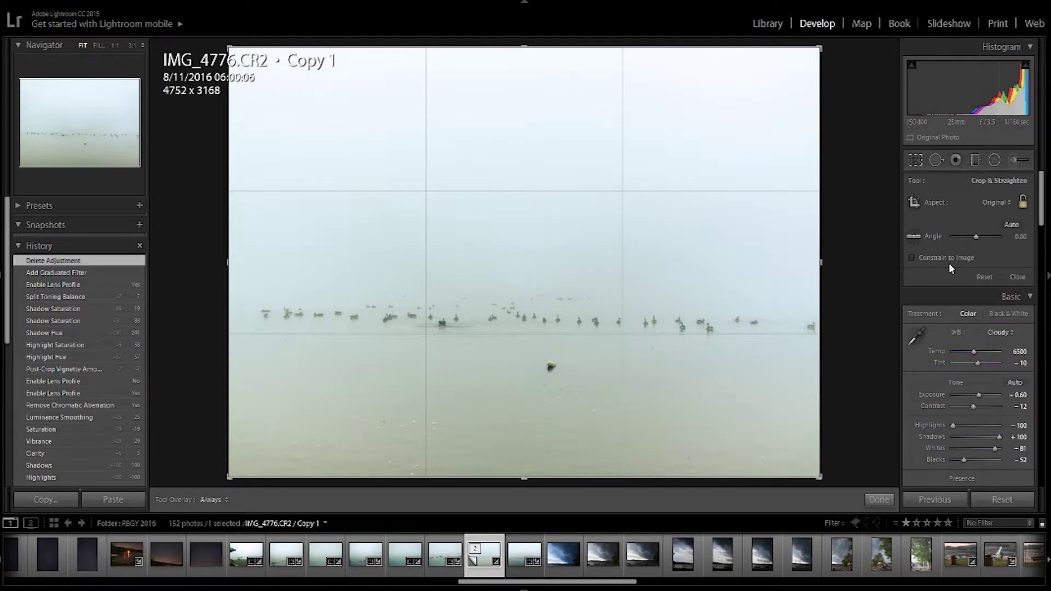
pyautogui.click(1019, 237)
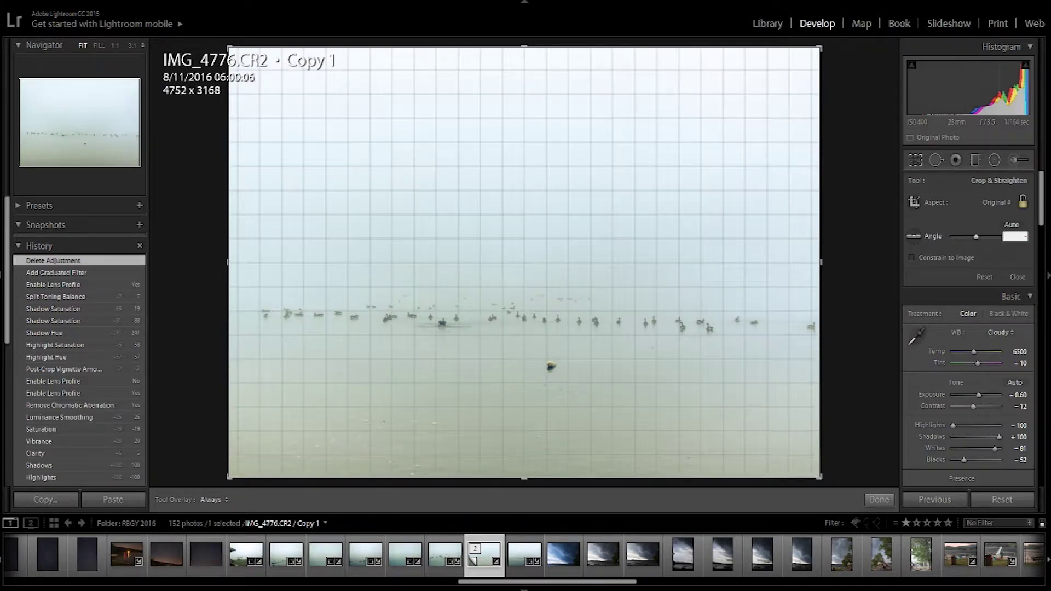
pyautogui.scroll(-5, 1018, 236)
pyautogui.click(940, 210)
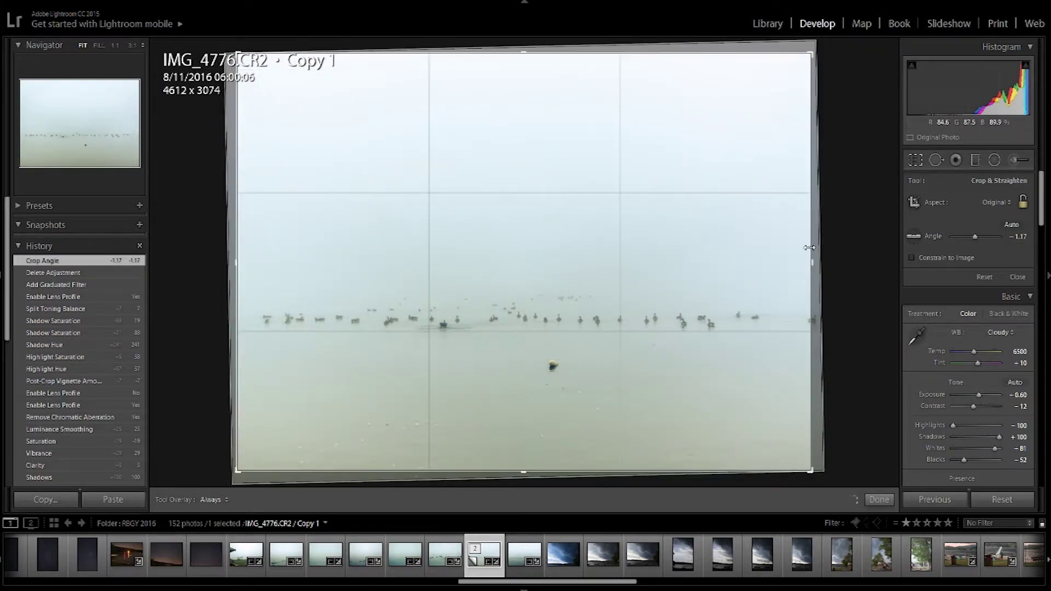
pyautogui.click(879, 500)
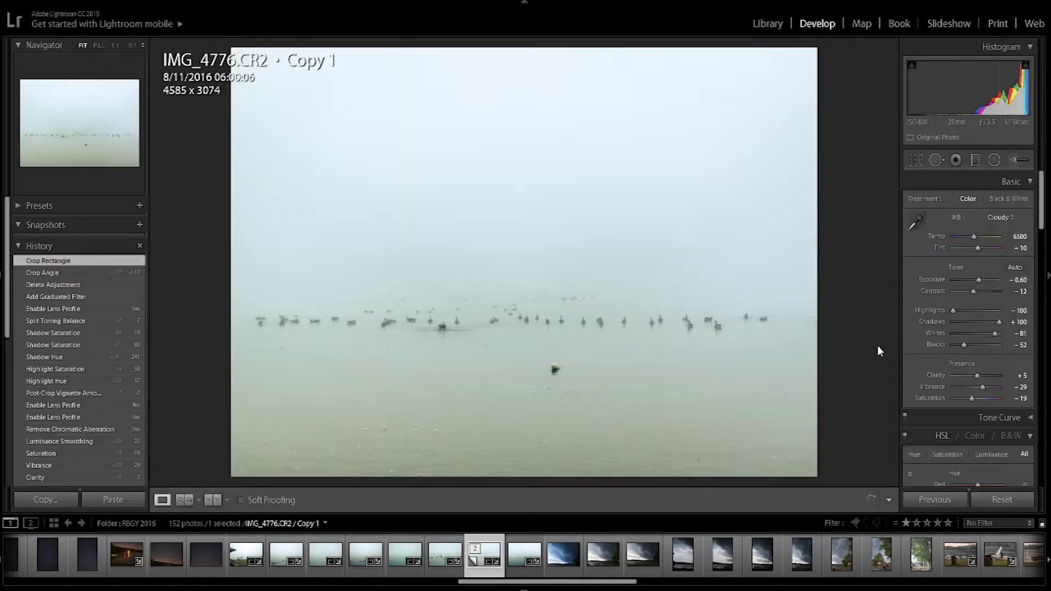
# - Add a graduated filter rising from the water into the sky, with exposure -0.69 and clarity 26, and finish it
pyautogui.press('m')
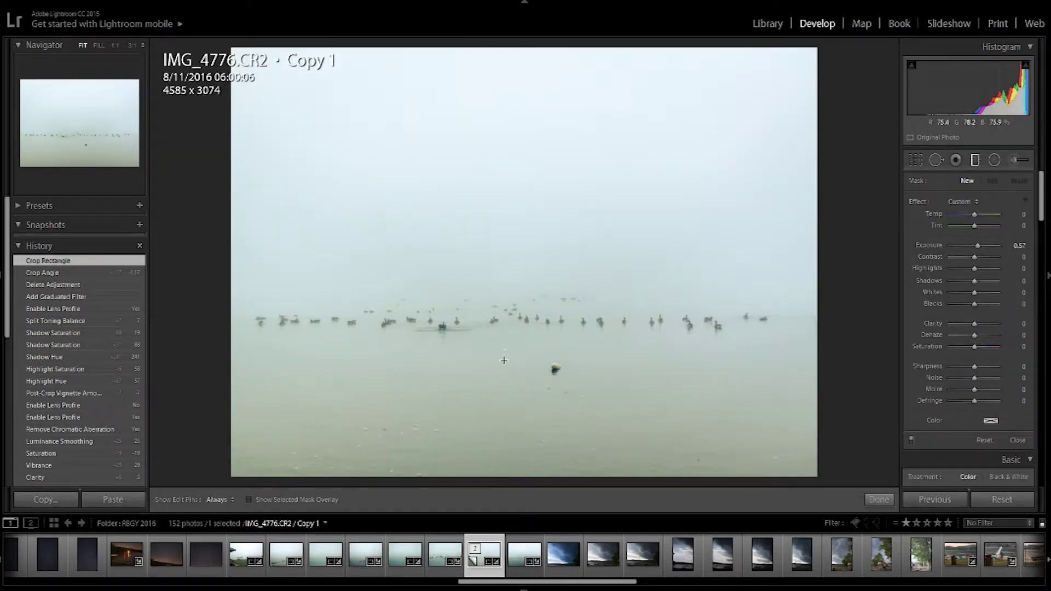
pyautogui.moveTo(494, 442); pyautogui.dragTo(496, 147)
pyautogui.click(976, 246)
pyautogui.moveTo(975, 245); pyautogui.dragTo(971, 244)
pyautogui.moveTo(975, 323); pyautogui.dragTo(982, 323)
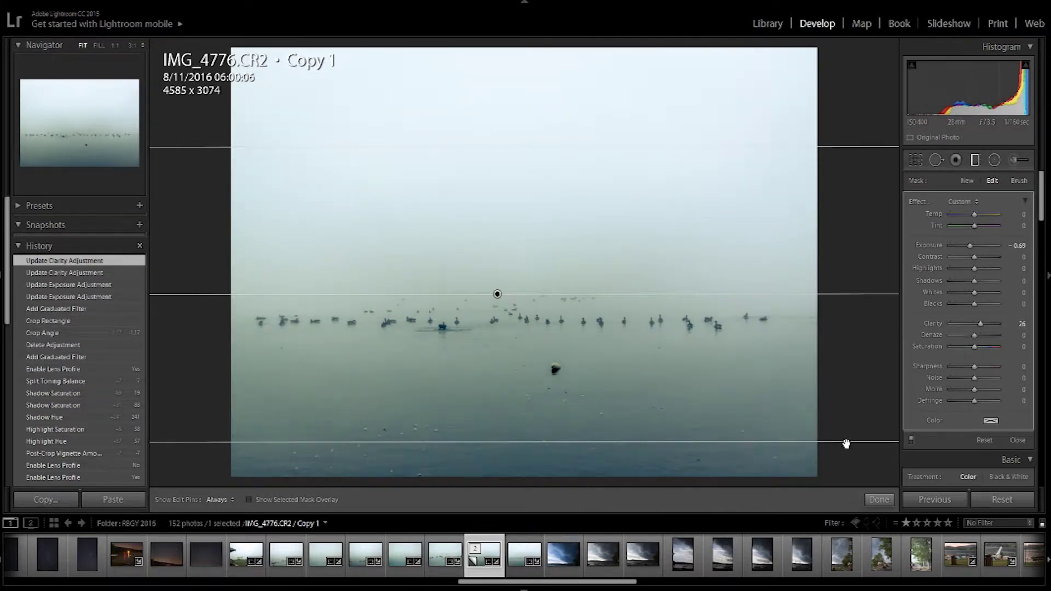
pyautogui.click(880, 501)
# - Delete the virtual copy and compare the remaining lake photo before and after, side by side and zoomed in on the birds
pyautogui.press('Delete')
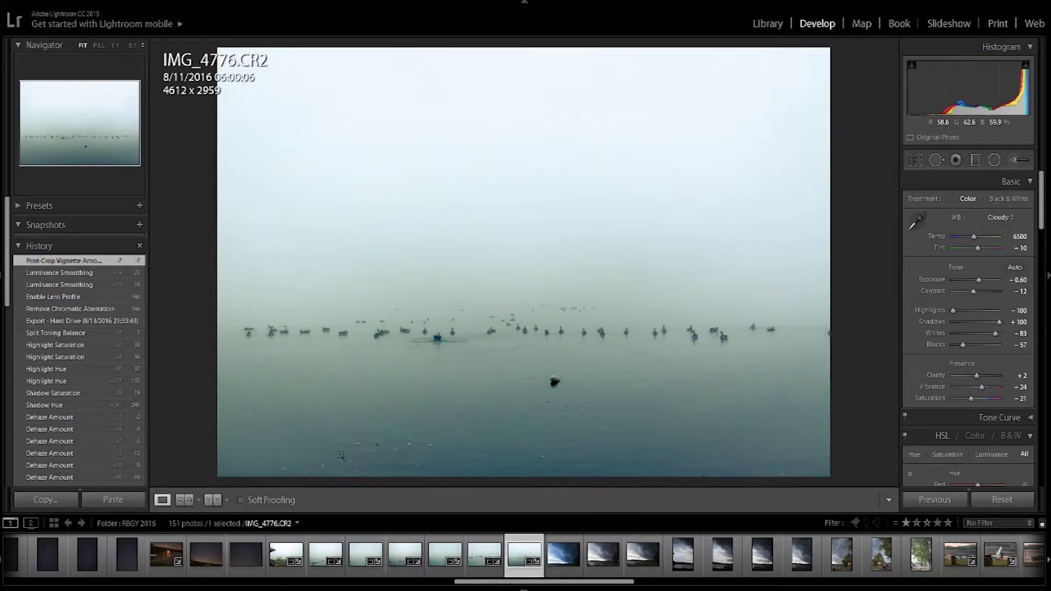
pyautogui.click(213, 500)
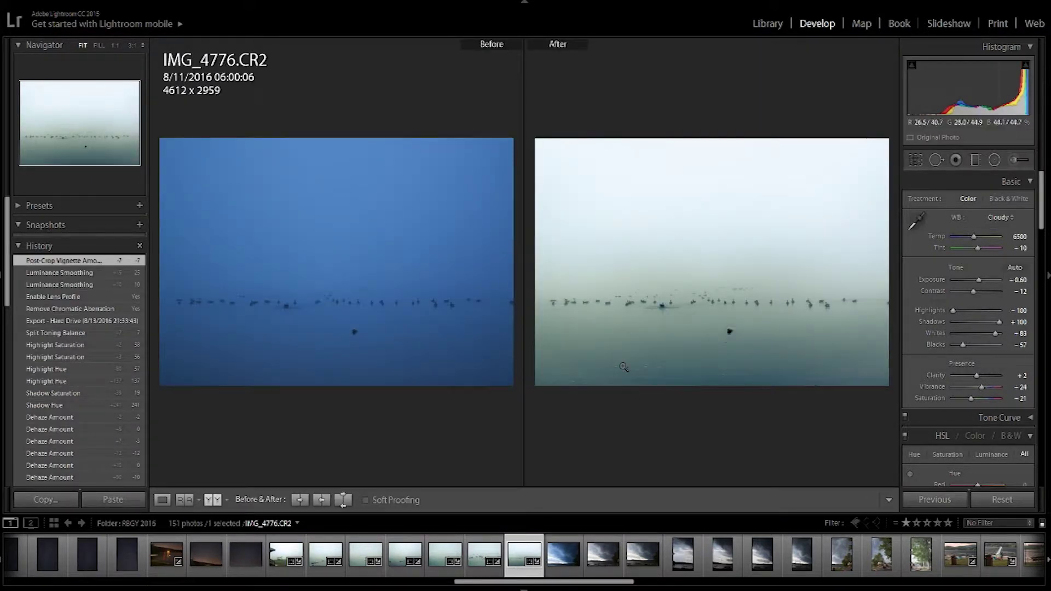
pyautogui.click(728, 318)
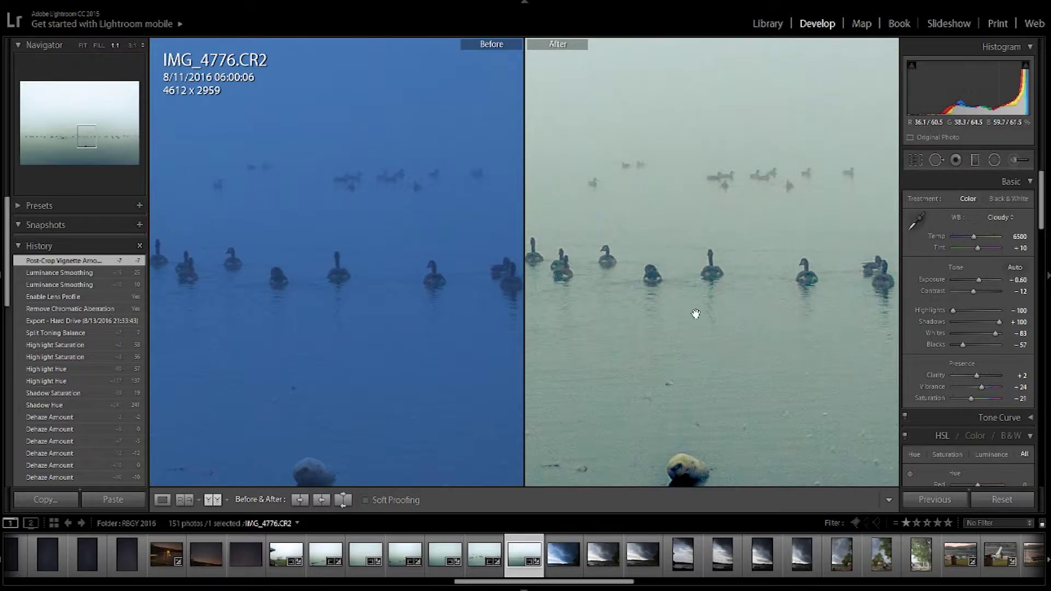
pyautogui.moveTo(613, 324); pyautogui.dragTo(754, 322)
pyautogui.moveTo(587, 336); pyautogui.dragTo(675, 243)
pyautogui.moveTo(589, 261); pyautogui.dragTo(761, 290)
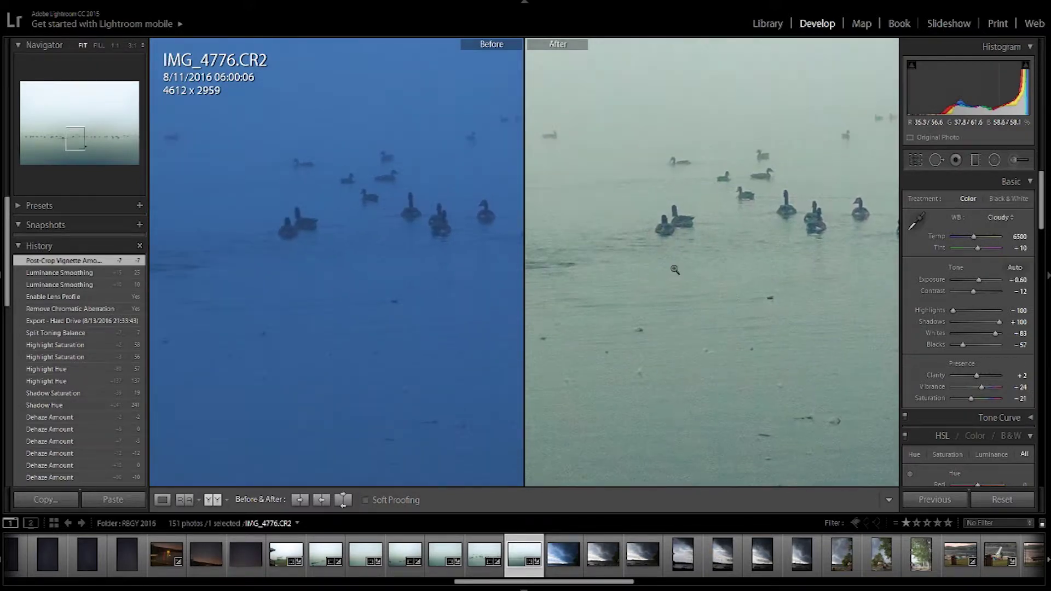
pyautogui.click(676, 270)
pyautogui.click(163, 500)
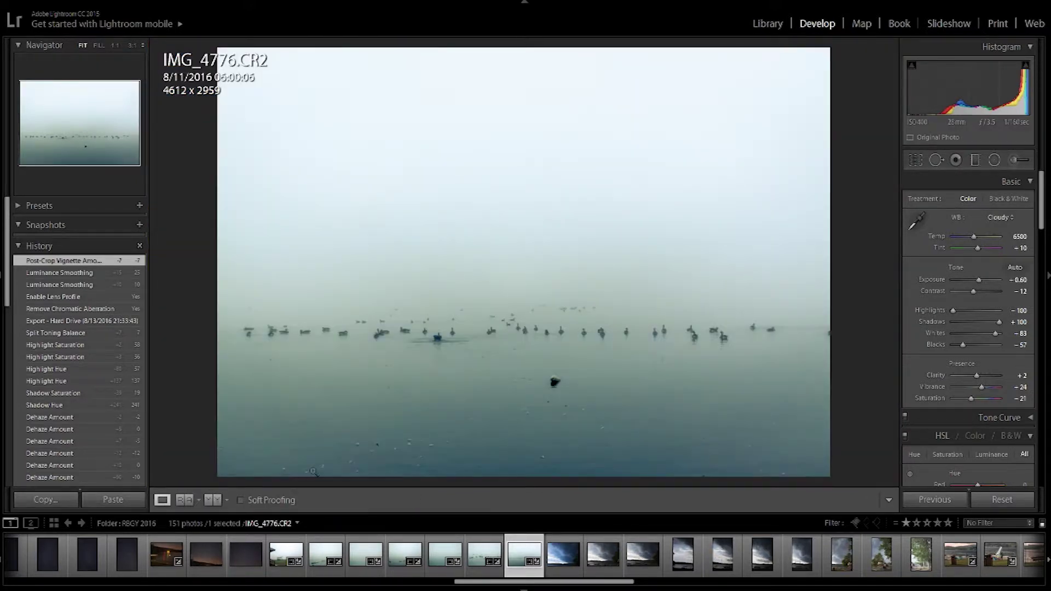
# - Switch repeatedly between the before and after versions of the lake photo in single view
pyautogui.press('\\')
pyautogui.press('\\')
pyautogui.press('\\')
pyautogui.press('\\')
pyautogui.press('\\')
pyautogui.press('\\')
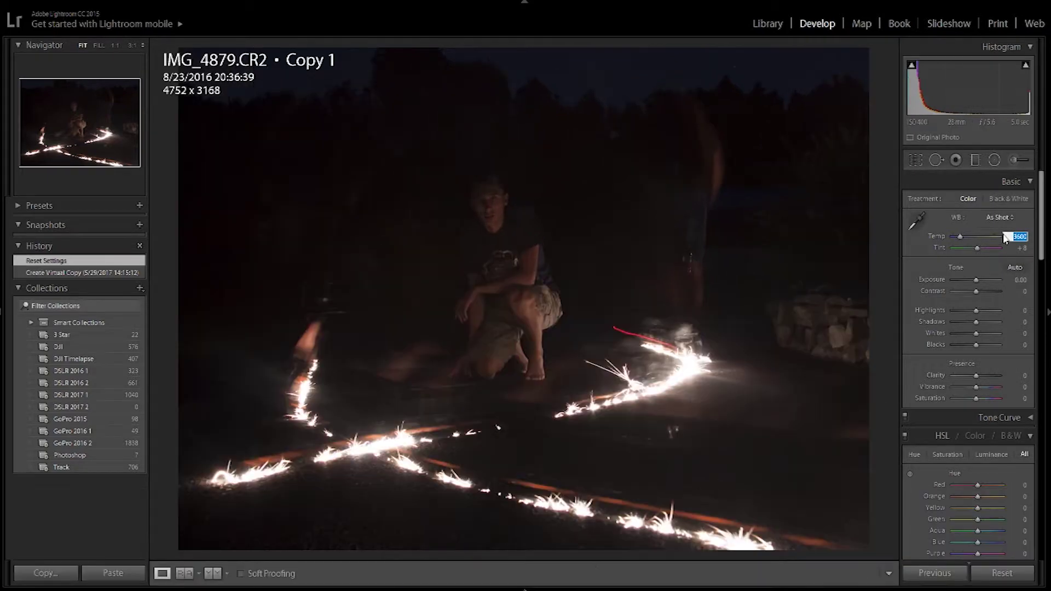
# - Set the white balance of the night sparkler photo to temperature 3310 and tint +5
pyautogui.write('310')
pyautogui.press('Return')
pyautogui.click(1021, 248)
pyautogui.write('5')
pyautogui.press('Return')
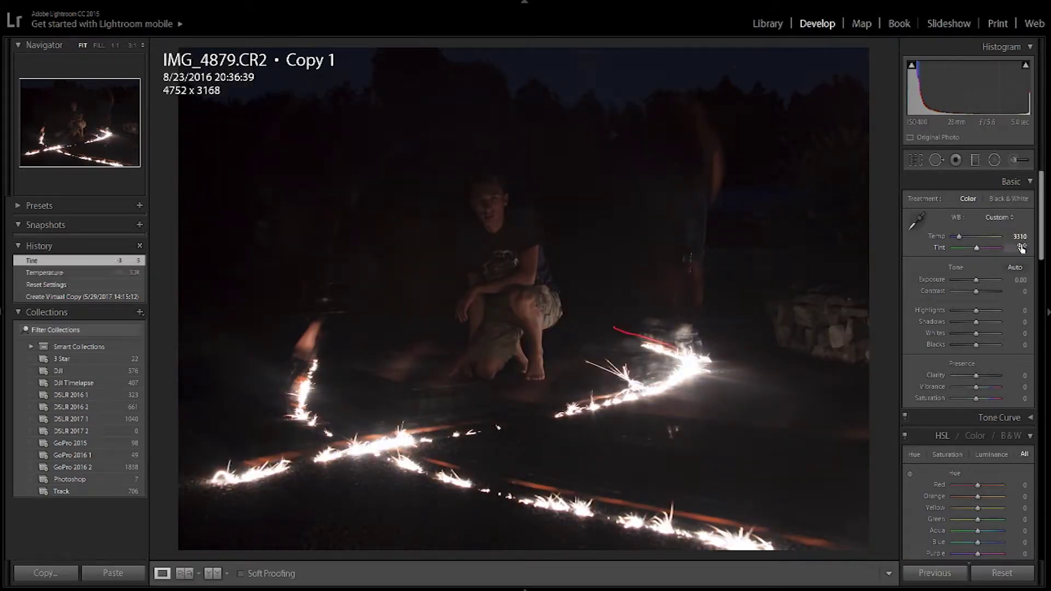
# - Set exposure to 0.24, contrast +31, highlights -19, shadows +36, whites -100, blacks +21, clarity +24, vibrance +24 and saturation -24 on the sparkler photo
pyautogui.moveTo(963, 277); pyautogui.dragTo(967, 396)
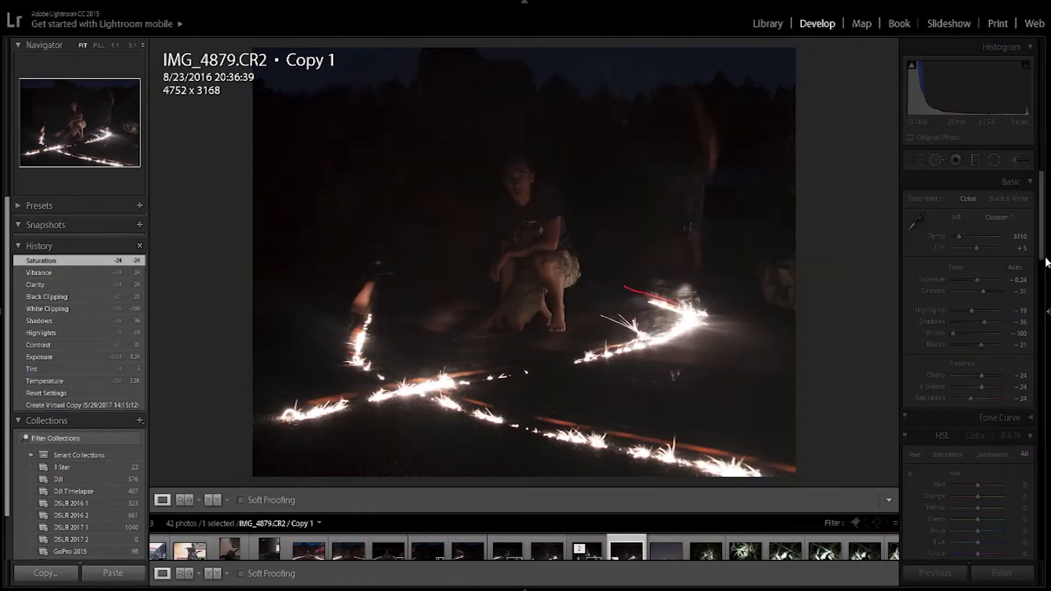
# - Adjust the color saturation shifts to red +29, orange +27, yellow -4, aqua +11, blue -22 and purple -40
pyautogui.scroll(-4, 1037, 308)
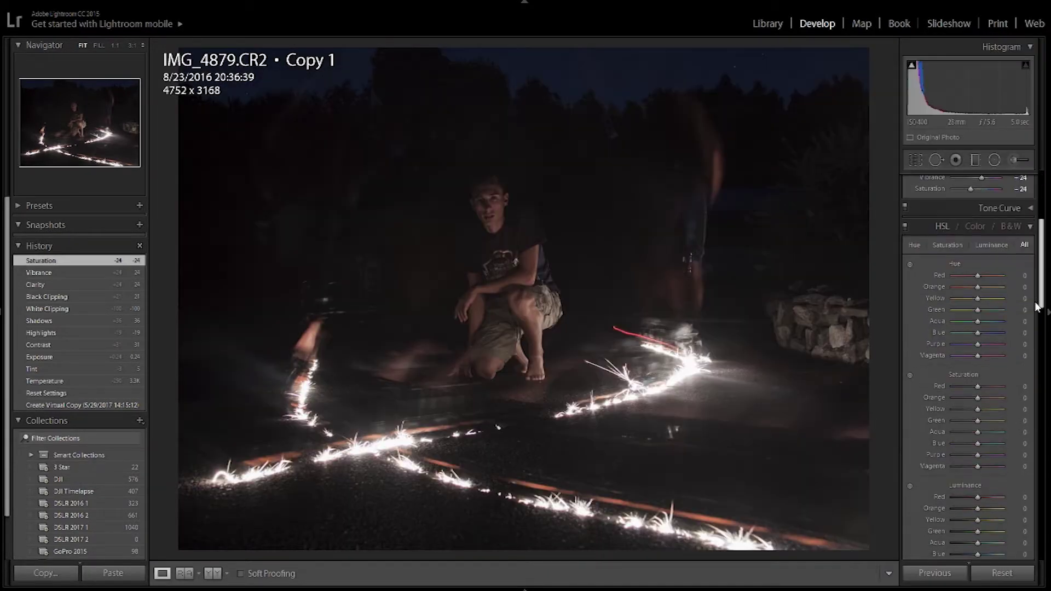
pyautogui.scroll(-2, 1036, 307)
pyautogui.moveTo(980, 343); pyautogui.dragTo(977, 364)
pyautogui.moveTo(978, 382); pyautogui.dragTo(962, 402)
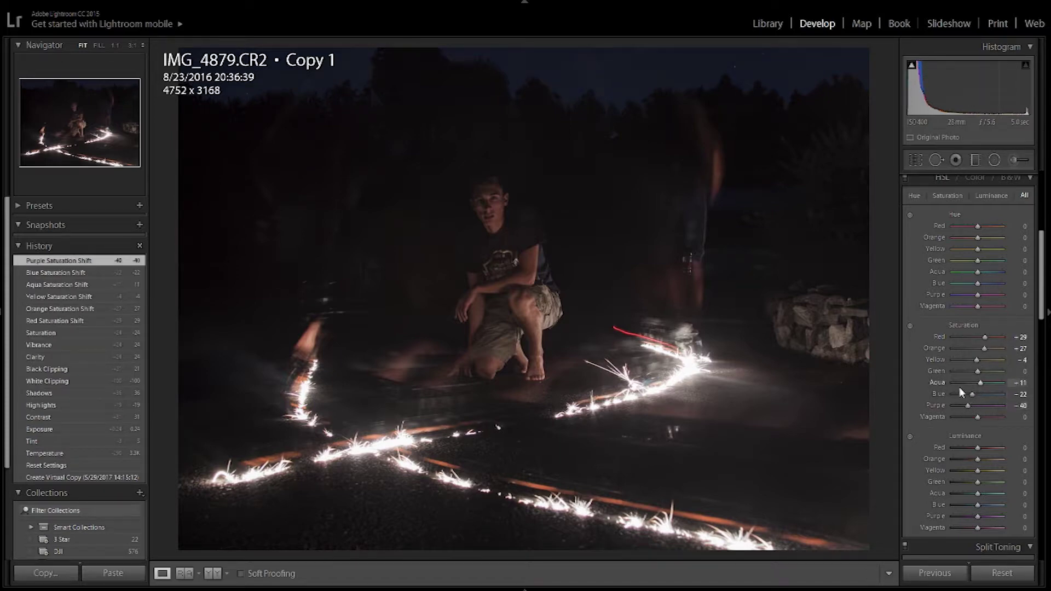
# - Split-tone the highlights of the sparkler photo orange with hue 27 and saturation 74
pyautogui.scroll(-5, 959, 386)
pyautogui.click(1001, 312)
pyautogui.moveTo(808, 332); pyautogui.dragTo(790, 321)
pyautogui.click(990, 337)
# - Split-tone the shadows blue with hue 214 and saturation 23, and set the split toning balance to +21
pyautogui.click(1000, 372)
pyautogui.moveTo(900, 386); pyautogui.dragTo(893, 393)
pyautogui.click(992, 399)
pyautogui.moveTo(980, 395); pyautogui.dragTo(963, 395)
pyautogui.moveTo(966, 354); pyautogui.dragTo(982, 356)
# - Set luminance noise reduction to 25, and turn on chromatic aberration removal and lens profile corrections
pyautogui.moveTo(1043, 342); pyautogui.dragTo(1043, 402)
pyautogui.click(1025, 366)
pyautogui.write('25')
pyautogui.press('Return')
pyautogui.click(910, 485)
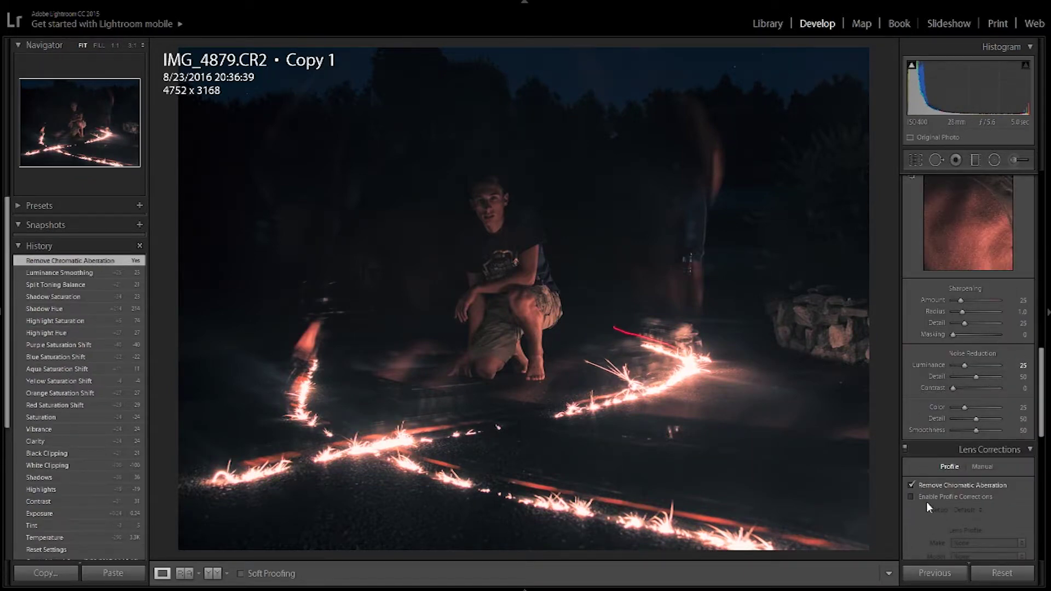
pyautogui.click(910, 496)
# - Set the post-crop vignette amount of the sparkler photo to -12
pyautogui.scroll(-10, 1048, 514)
pyautogui.click(1022, 304)
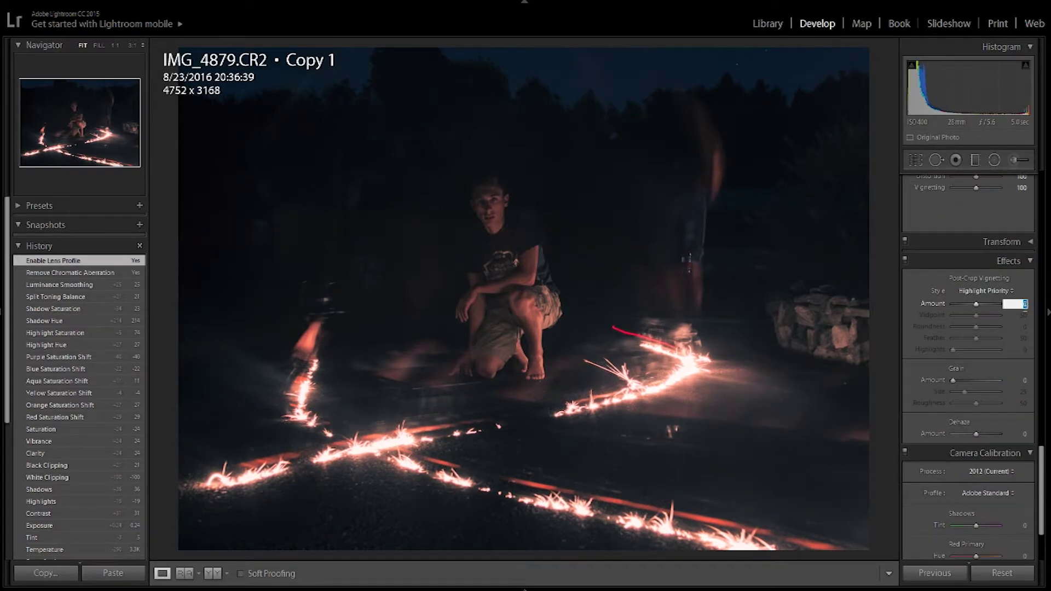
pyautogui.write('-12')
pyautogui.press('Return')
# - Crop the right edge of the sparkler photo inward to 4411 x 3168 pixels
pyautogui.scroll(15, 985, 329)
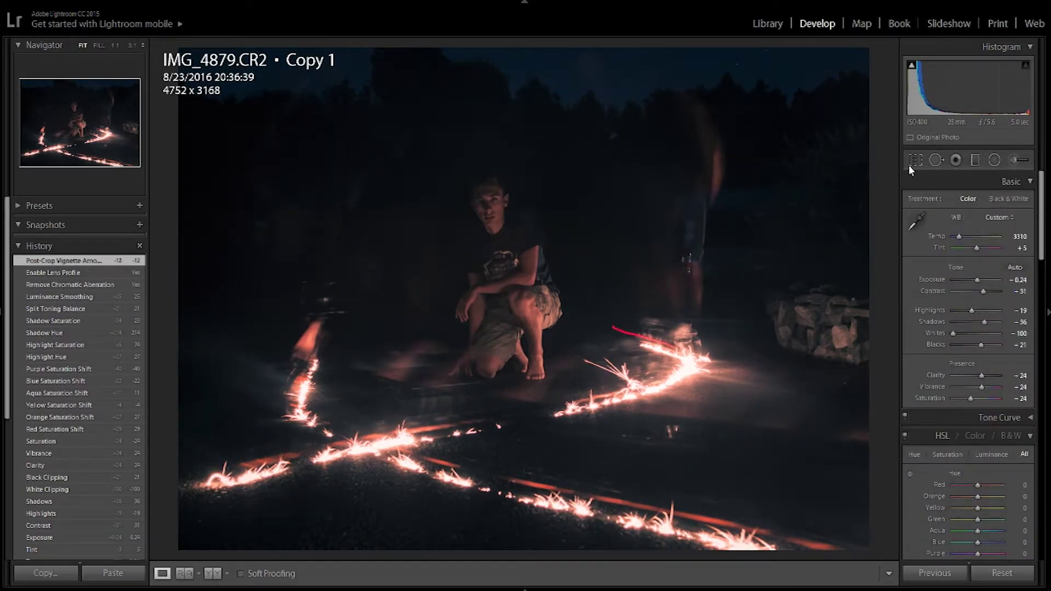
pyautogui.click(916, 160)
pyautogui.moveTo(857, 307); pyautogui.dragTo(843, 306)
pyautogui.press('Return')
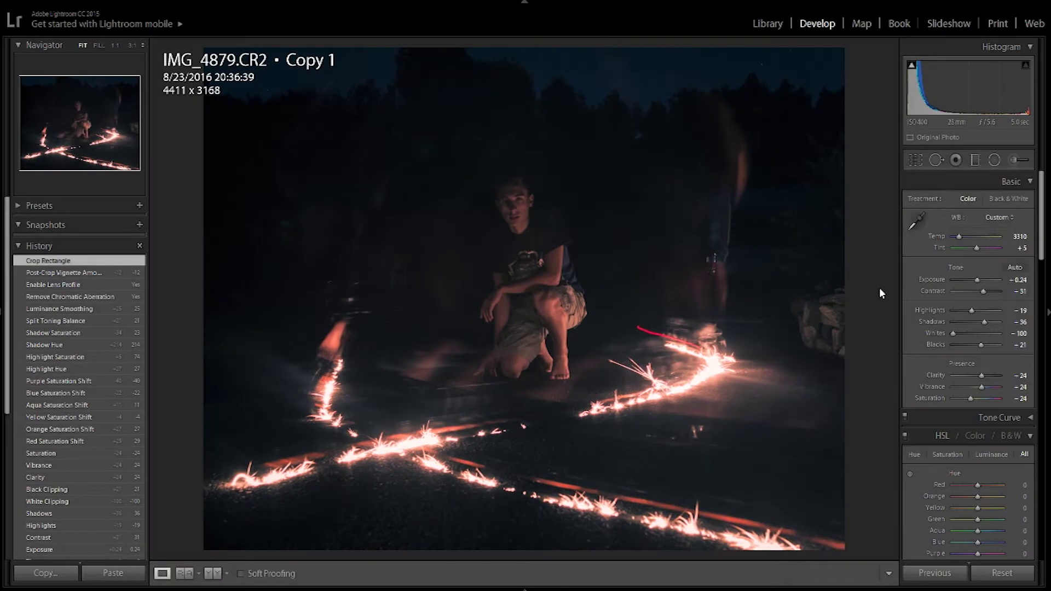
# - Add a graduated filter over the sky and treeline above the seated person, with exposure -2.10
pyautogui.press('m')
pyautogui.moveTo(499, 117)
pyautogui.mouseDown()
pyautogui.moveTo(495, 186)
pyautogui.moveTo(499, 159)
pyautogui.mouseUp()
pyautogui.moveTo(975, 245); pyautogui.dragTo(961, 245)
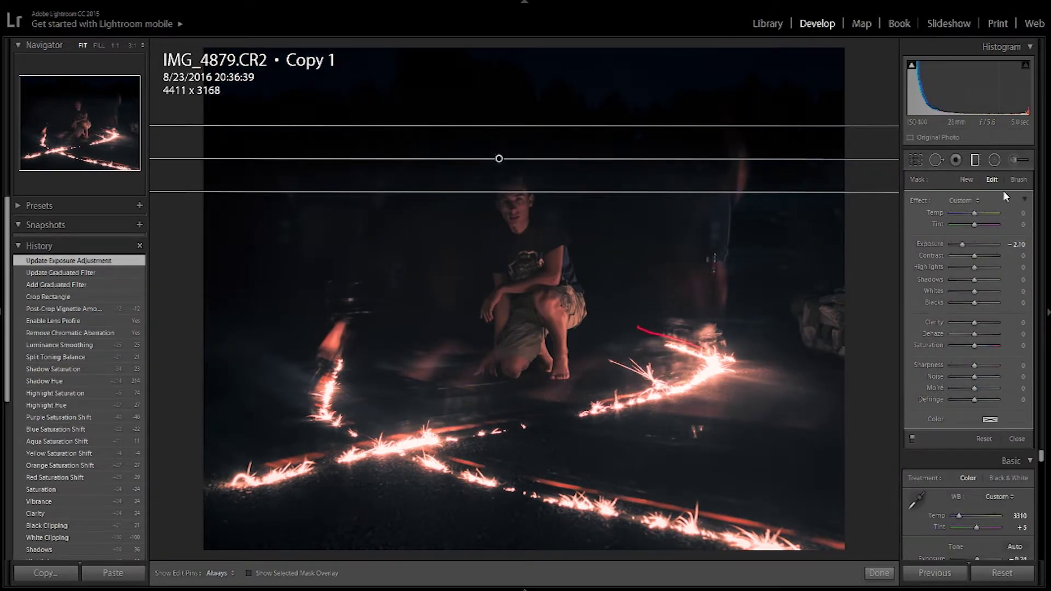
# - Add a wide radial filter over the sparks on the ground with an inverted mask, exposure 0.92 and highlights -21
pyautogui.click(995, 159)
pyautogui.moveTo(522, 426)
pyautogui.mouseDown()
pyautogui.moveTo(888, 555)
pyautogui.moveTo(541, 460)
pyautogui.mouseUp()
pyautogui.click(941, 453)
pyautogui.click(1017, 245)
pyautogui.write('0.92')
pyautogui.press('Return')
pyautogui.moveTo(975, 269); pyautogui.dragTo(968, 271)
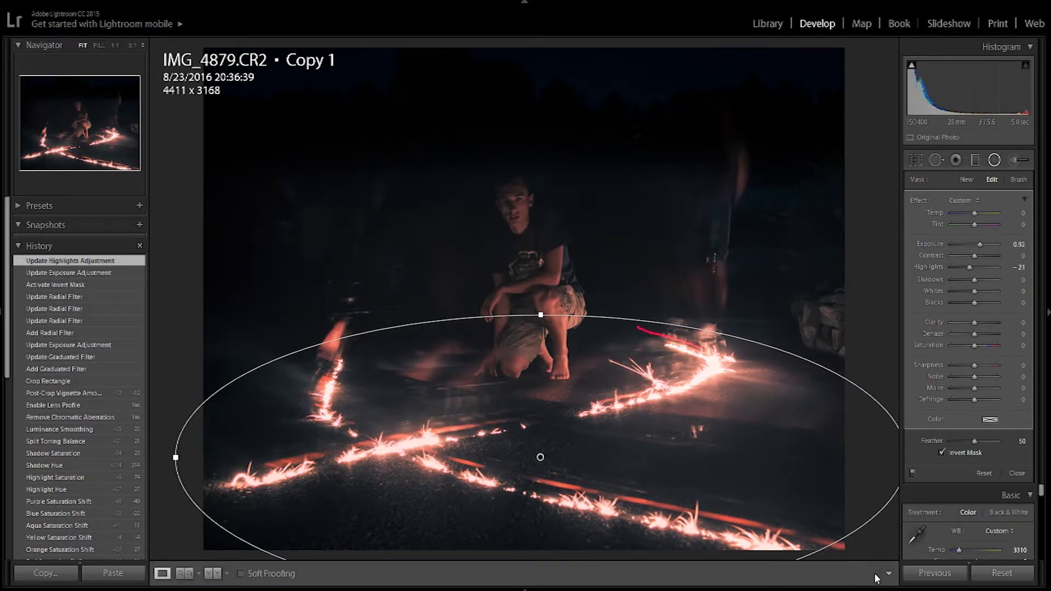
# - Finish the radial filter and paint an adjustment brush mask over the seated person's body, arms and legs, with feather 44 and flow 80
pyautogui.click(879, 574)
pyautogui.press('k')
pyautogui.press('z')
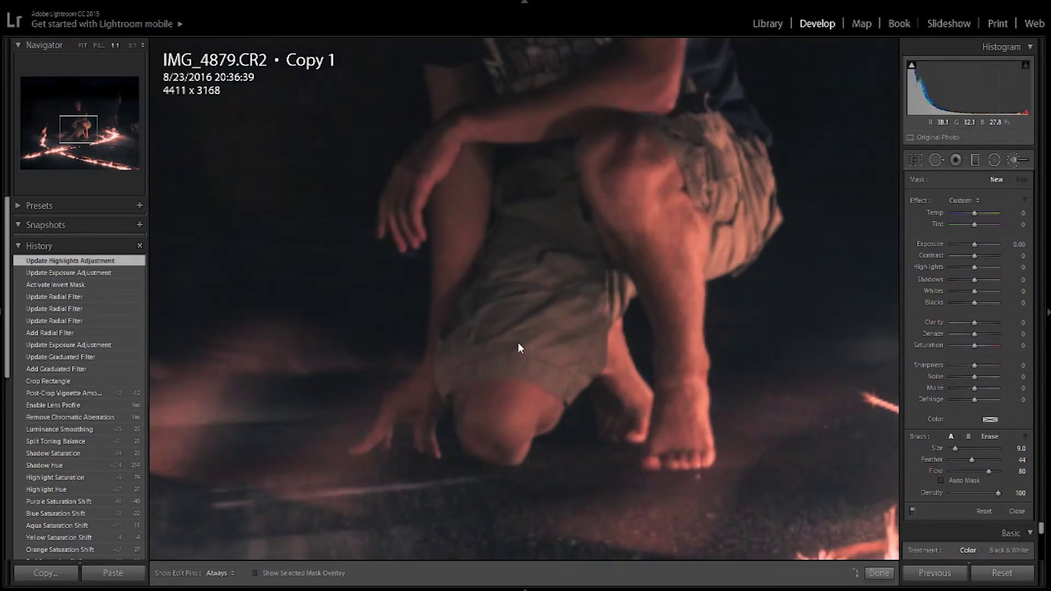
pyautogui.scroll(3, 569, 339)
pyautogui.press('h')
pyautogui.moveTo(508, 384)
pyautogui.mouseDown()
pyautogui.moveTo(488, 311)
pyautogui.moveTo(415, 281)
pyautogui.mouseUp()
pyautogui.moveTo(416, 241)
pyautogui.mouseDown()
pyautogui.moveTo(557, 113)
pyautogui.moveTo(676, 432)
pyautogui.mouseUp()
pyautogui.press('o')
pyautogui.moveTo(646, 249)
pyautogui.mouseDown()
pyautogui.moveTo(626, 272)
pyautogui.moveTo(617, 354)
pyautogui.mouseUp()
pyautogui.moveTo(610, 300); pyautogui.dragTo(564, 208)
pyautogui.scroll(2, 564, 206)
pyautogui.moveTo(548, 137); pyautogui.dragTo(509, 391)
pyautogui.press('h')
pyautogui.scroll(-1, 548, 230)
pyautogui.moveTo(597, 241); pyautogui.dragTo(461, 232)
pyautogui.moveTo(461, 164); pyautogui.dragTo(493, 329)
pyautogui.moveTo(547, 307); pyautogui.dragTo(438, 356)
pyautogui.moveTo(438, 142); pyautogui.dragTo(487, 120)
pyautogui.moveTo(466, 383); pyautogui.dragTo(534, 408)
pyautogui.click(536, 409)
pyautogui.click(525, 312)
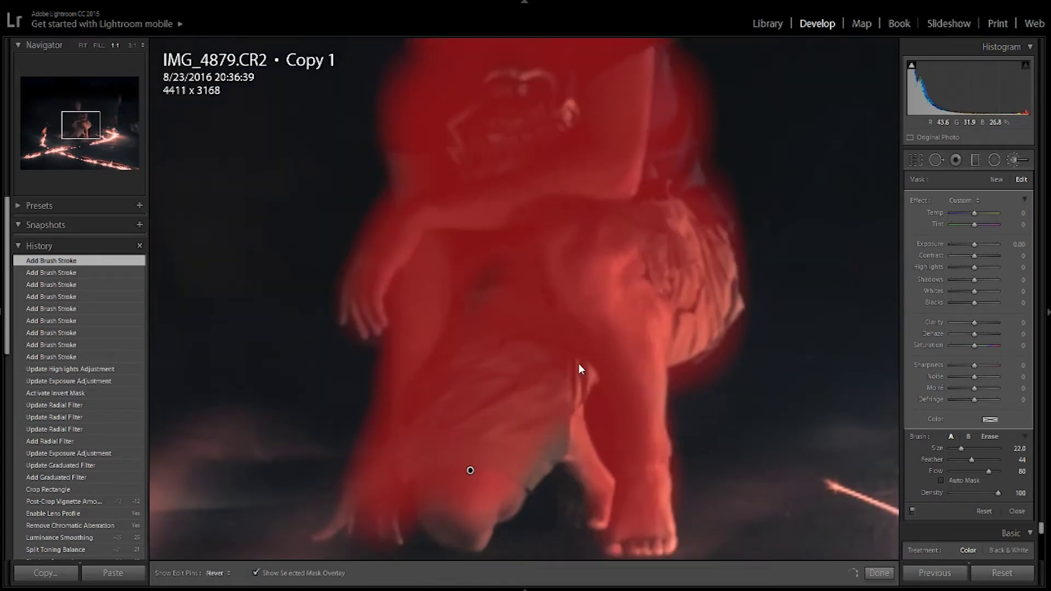
pyautogui.moveTo(579, 364); pyautogui.dragTo(534, 493)
pyautogui.click(529, 290)
pyautogui.press('o')
# - Set the seated person's brush mask to exposure 1.00, contrast 43, highlights 10, clarity 19 and saturation -17
pyautogui.moveTo(974, 245); pyautogui.dragTo(977, 267)
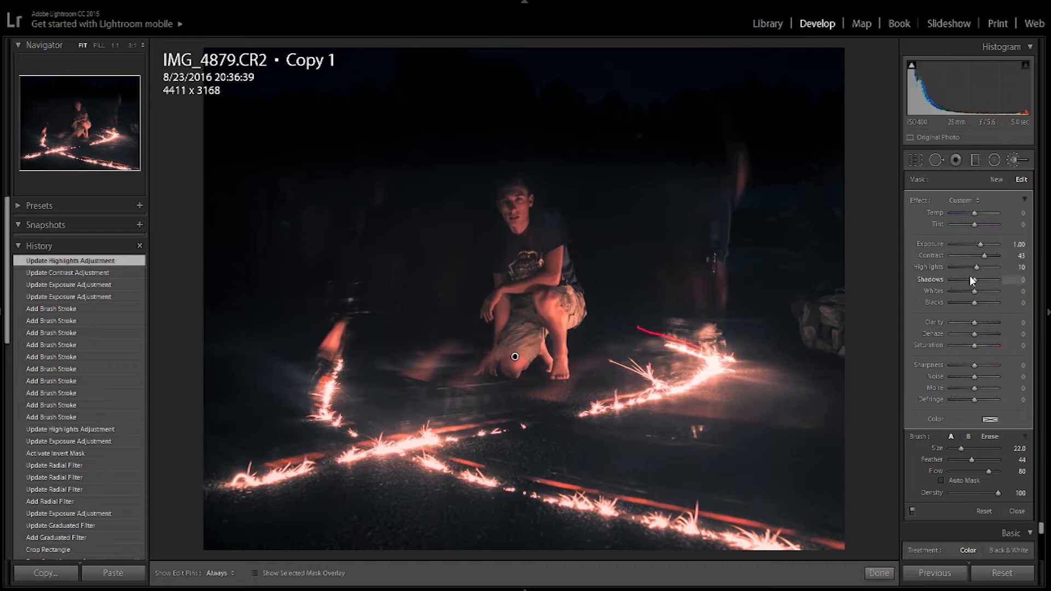
pyautogui.moveTo(974, 322); pyautogui.dragTo(970, 348)
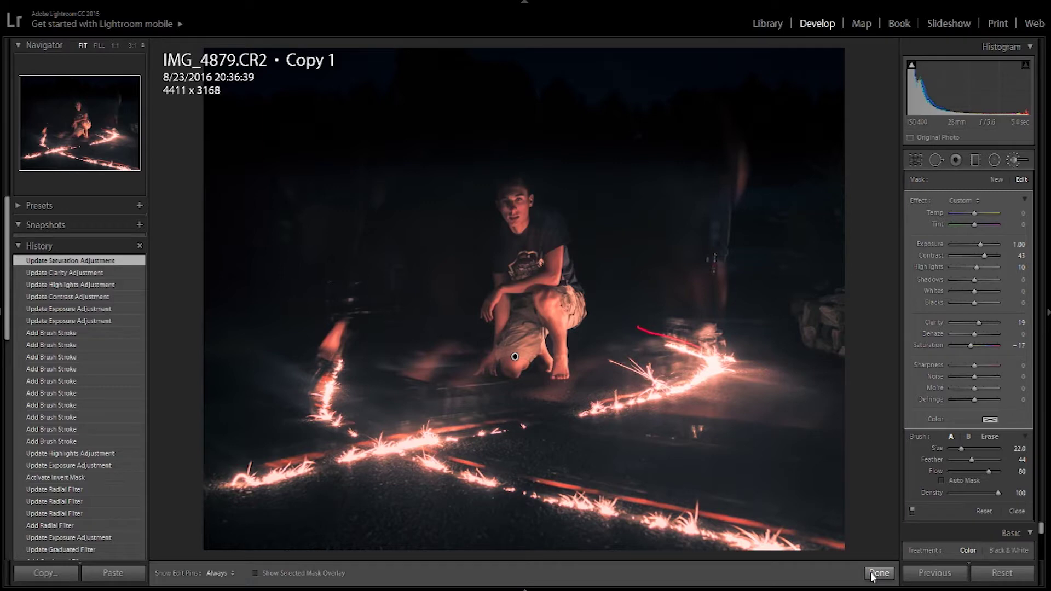
pyautogui.click(878, 574)
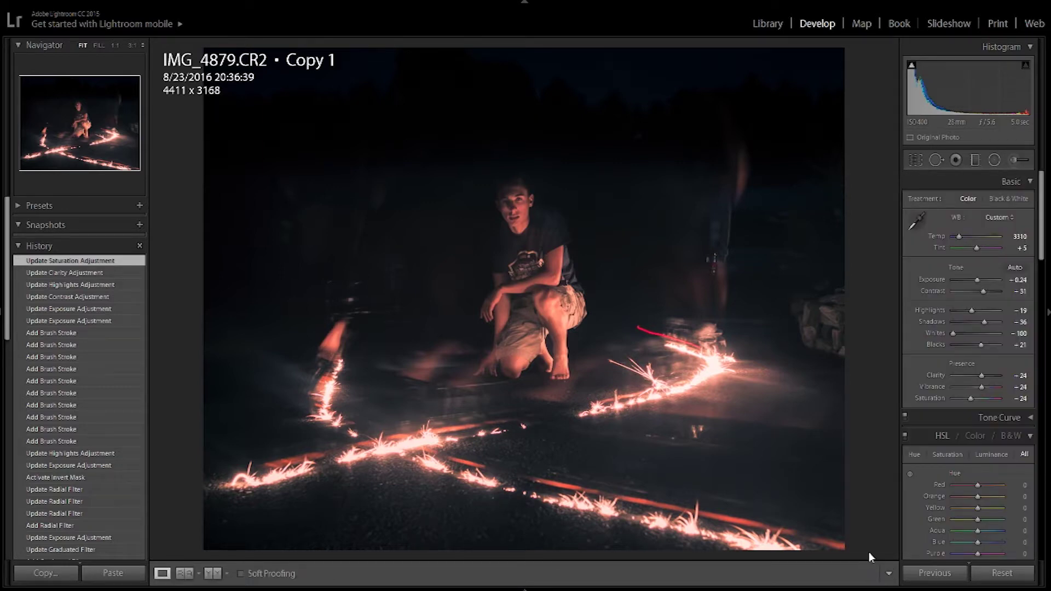
# - Darken the blurred standing figure and the background around it with a new adjustment brush mask at exposure -1.41
pyautogui.press('k')
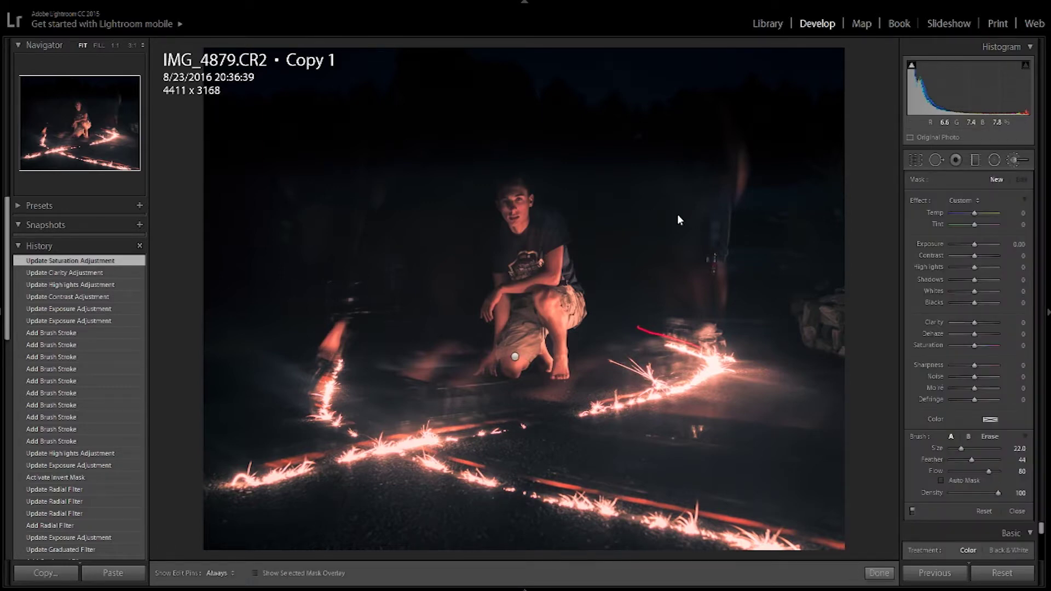
pyautogui.moveTo(1021, 245); pyautogui.dragTo(1001, 245)
pyautogui.moveTo(725, 245); pyautogui.dragTo(742, 179)
pyautogui.press('h')
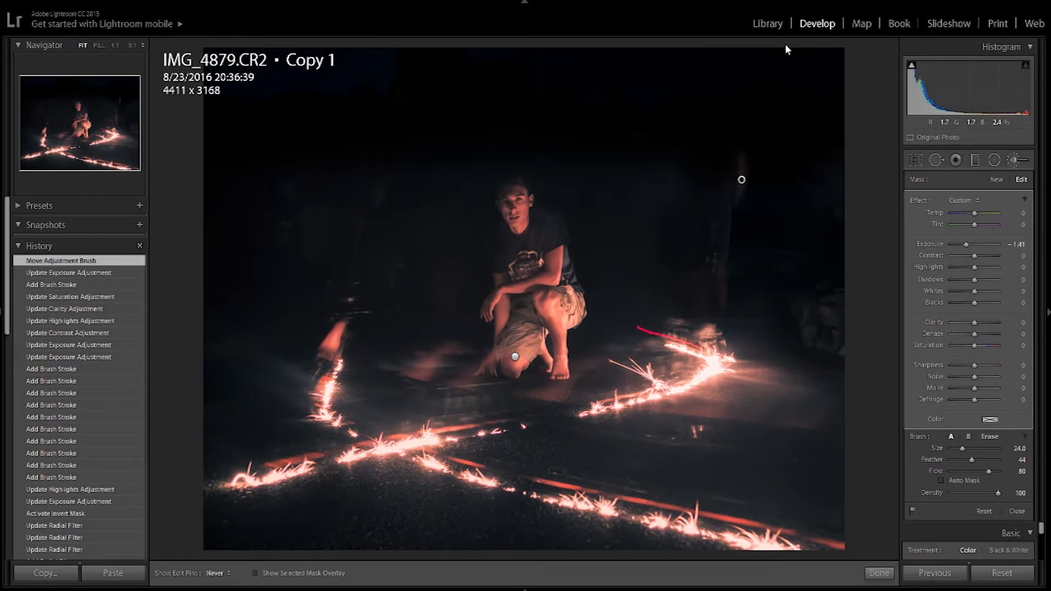
pyautogui.moveTo(782, 140); pyautogui.dragTo(768, 82)
pyautogui.press('o')
pyautogui.moveTo(691, 141); pyautogui.dragTo(670, 143)
pyautogui.press('o')
# - Paint further darkening brush masks over the background on both sides of the seated person and the rocks, using exposure -2.00 for the rocks
pyautogui.click(1000, 180)
pyautogui.moveTo(716, 250); pyautogui.dragTo(663, 224)
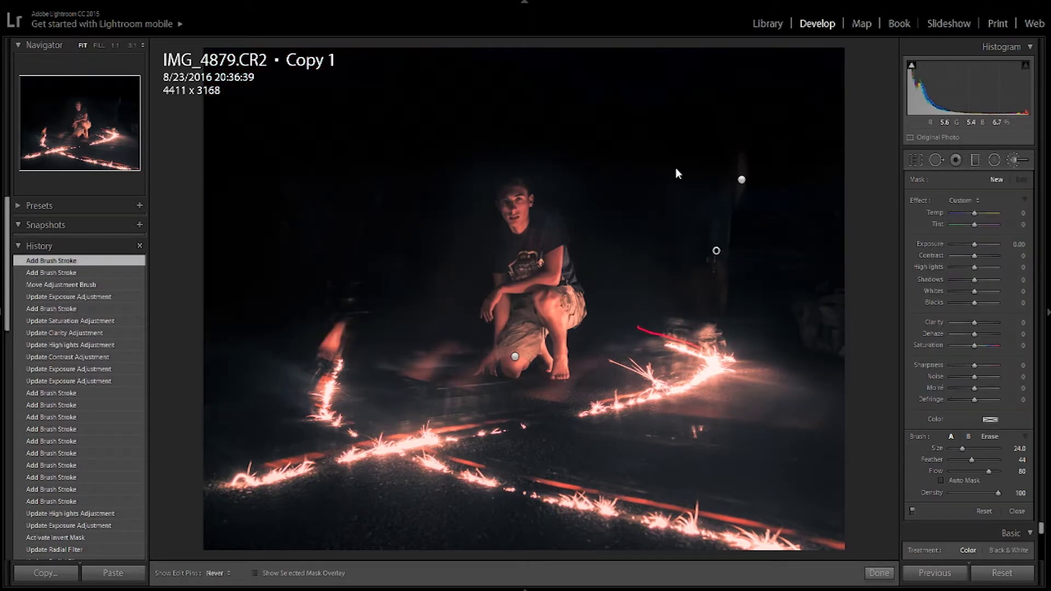
pyautogui.moveTo(758, 243)
pyautogui.mouseDown()
pyautogui.moveTo(804, 217)
pyautogui.moveTo(808, 290)
pyautogui.mouseUp()
pyautogui.moveTo(282, 148)
pyautogui.mouseDown()
pyautogui.moveTo(366, 208)
pyautogui.moveTo(384, 235)
pyautogui.mouseUp()
pyautogui.click(997, 180)
pyautogui.moveTo(830, 310)
pyautogui.mouseDown()
pyautogui.moveTo(760, 264)
pyautogui.moveTo(695, 164)
pyautogui.moveTo(726, 240)
pyautogui.mouseUp()
pyautogui.moveTo(974, 245); pyautogui.dragTo(963, 244)
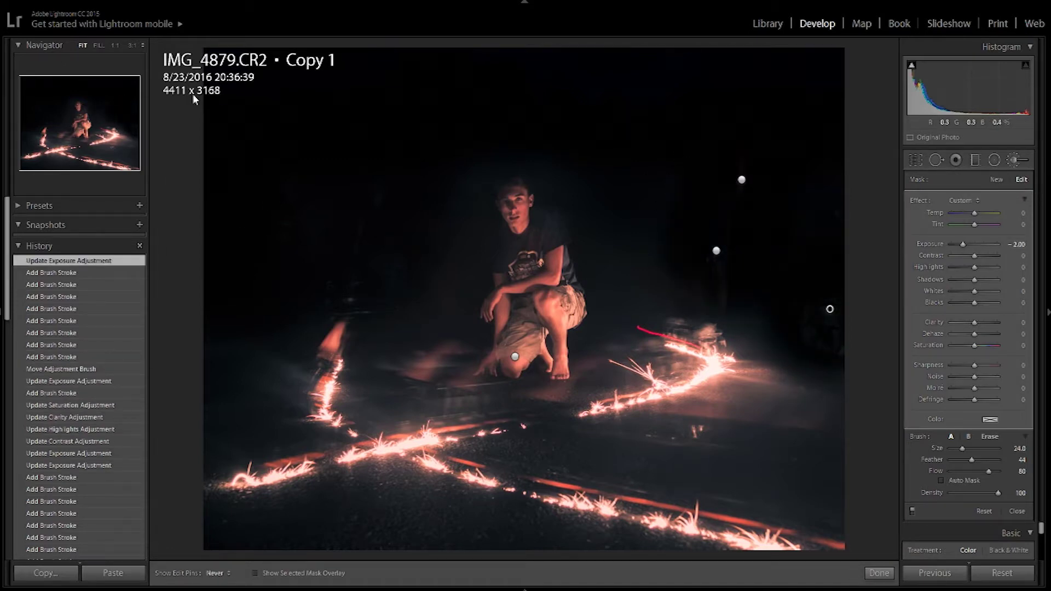
pyautogui.click(716, 251)
pyautogui.click(879, 573)
# - Paint a new adjustment brush mask along the glowing spark trails on the ground with brush size 10, feather 44 and flow 80
pyautogui.click(1017, 160)
pyautogui.scroll(-4, 208, 443)
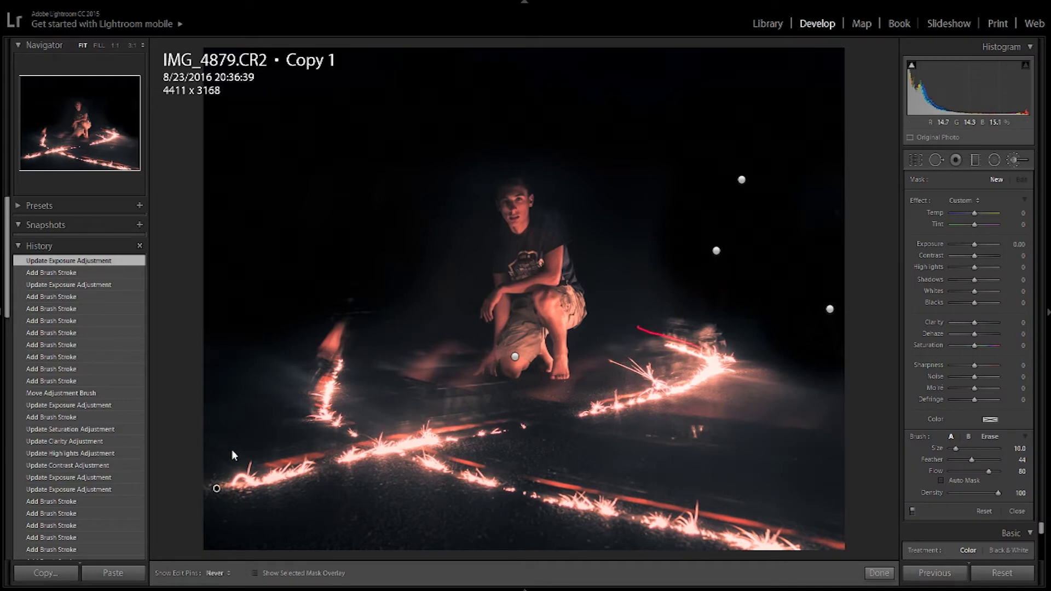
pyautogui.moveTo(312, 314); pyautogui.dragTo(329, 334)
pyautogui.moveTo(589, 478); pyautogui.dragTo(773, 465)
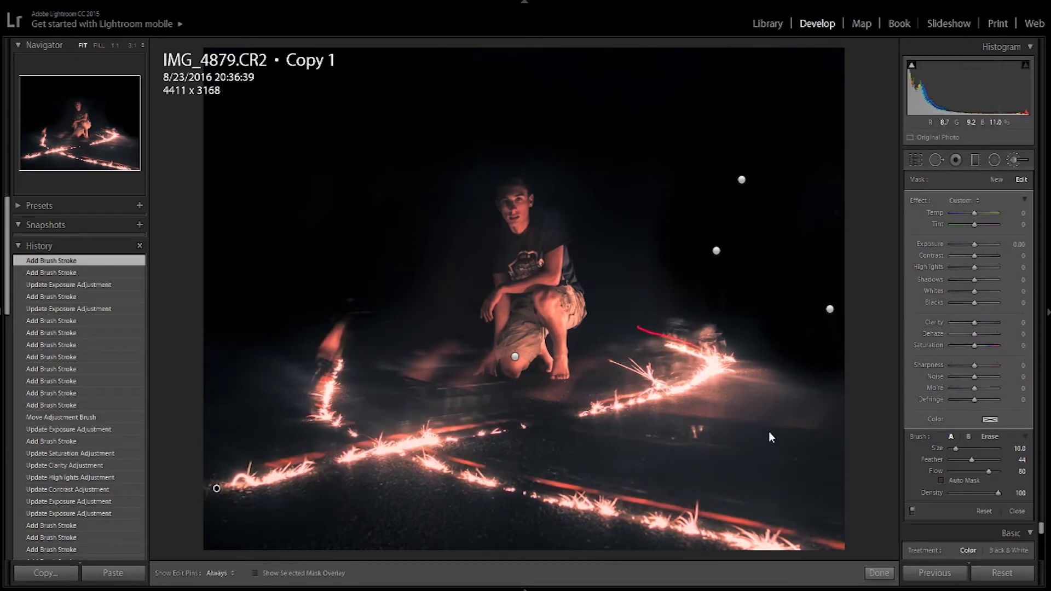
# - Set the spark trail mask to highlights 52, saturation 26 and sharpness 69, with a yellow tint of hue 58 and saturation 37
pyautogui.moveTo(975, 268); pyautogui.dragTo(983, 270)
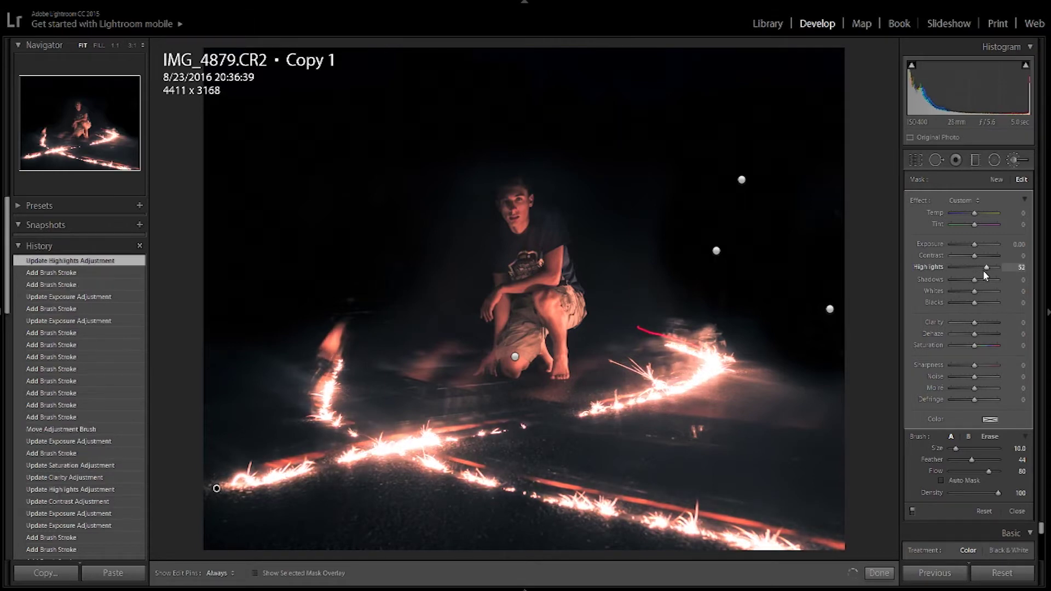
pyautogui.moveTo(983, 344); pyautogui.dragTo(989, 366)
pyautogui.click(990, 420)
pyautogui.click(797, 453)
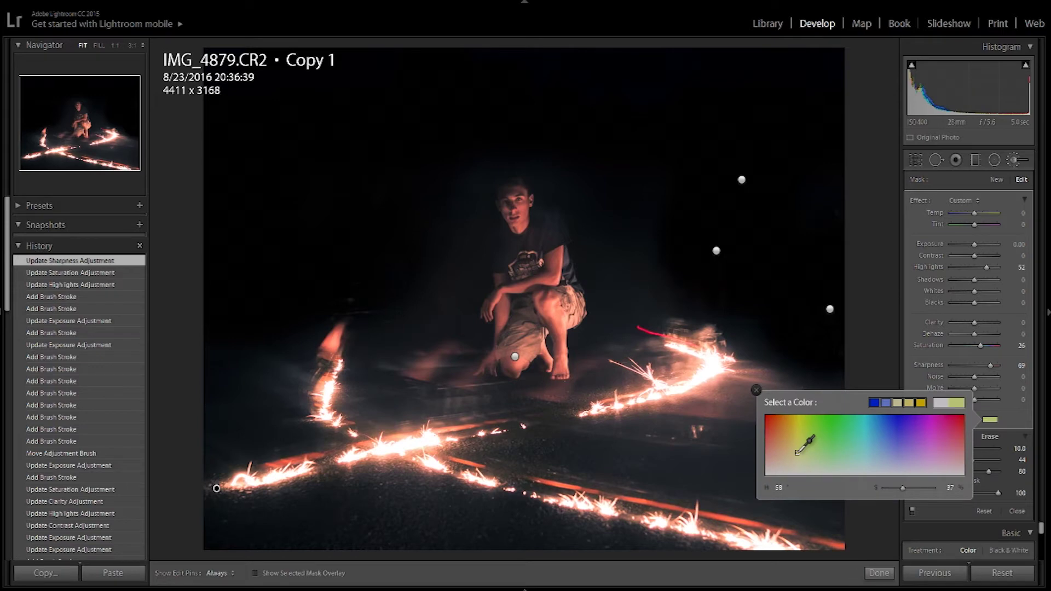
pyautogui.click(756, 390)
pyautogui.click(878, 574)
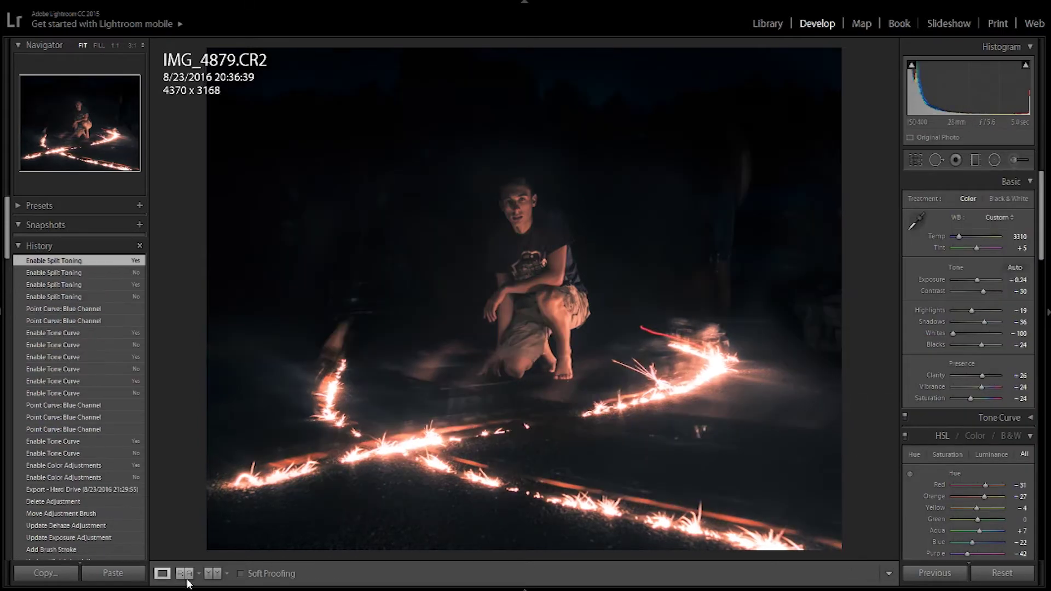
# - Compare the finished IMG_4879.CR2 version side by side with its original, examining the spark trails and the person's face at 1:1
pyautogui.click(213, 574)
pyautogui.moveTo(742, 364); pyautogui.dragTo(618, 397)
pyautogui.moveTo(774, 338); pyautogui.dragTo(666, 380)
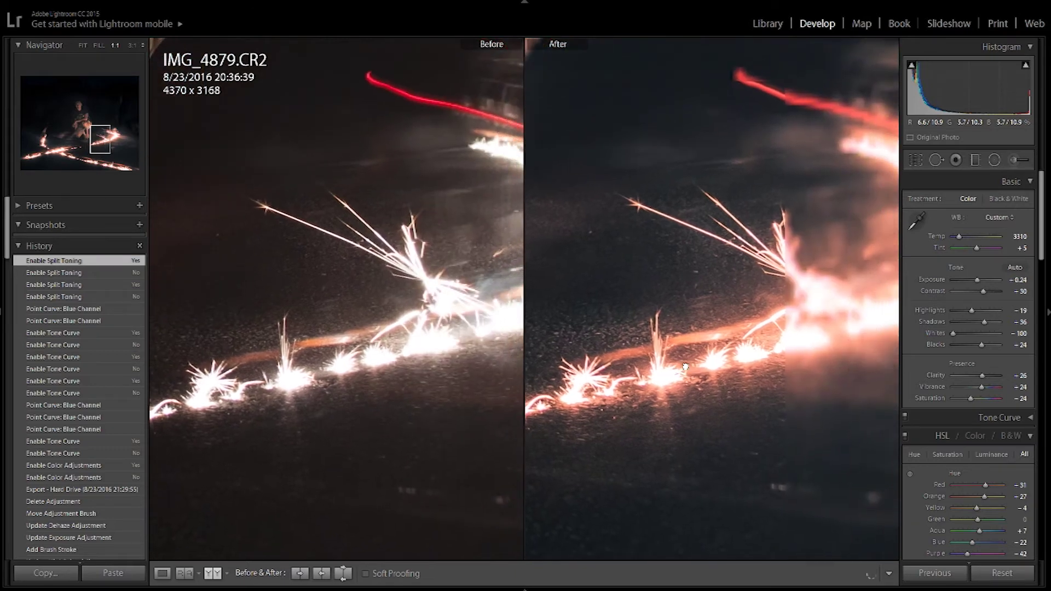
pyautogui.moveTo(737, 359); pyautogui.dragTo(791, 444)
pyautogui.moveTo(641, 363); pyautogui.dragTo(791, 416)
pyautogui.moveTo(707, 265); pyautogui.dragTo(738, 316)
pyautogui.moveTo(778, 270); pyautogui.dragTo(726, 495)
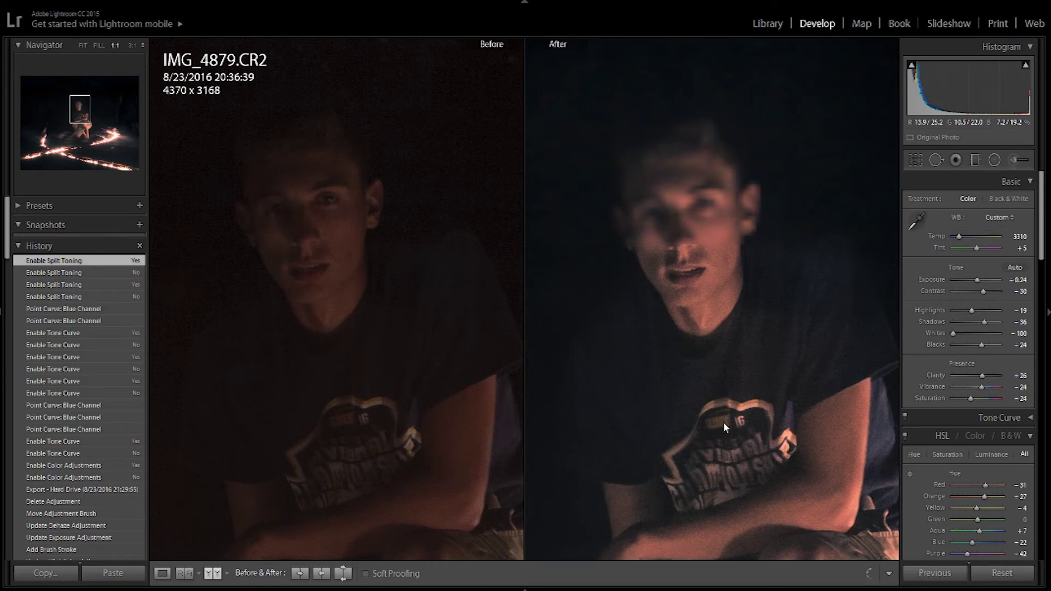
pyautogui.moveTo(726, 449); pyautogui.dragTo(709, 342)
pyautogui.moveTo(713, 262); pyautogui.dragTo(735, 345)
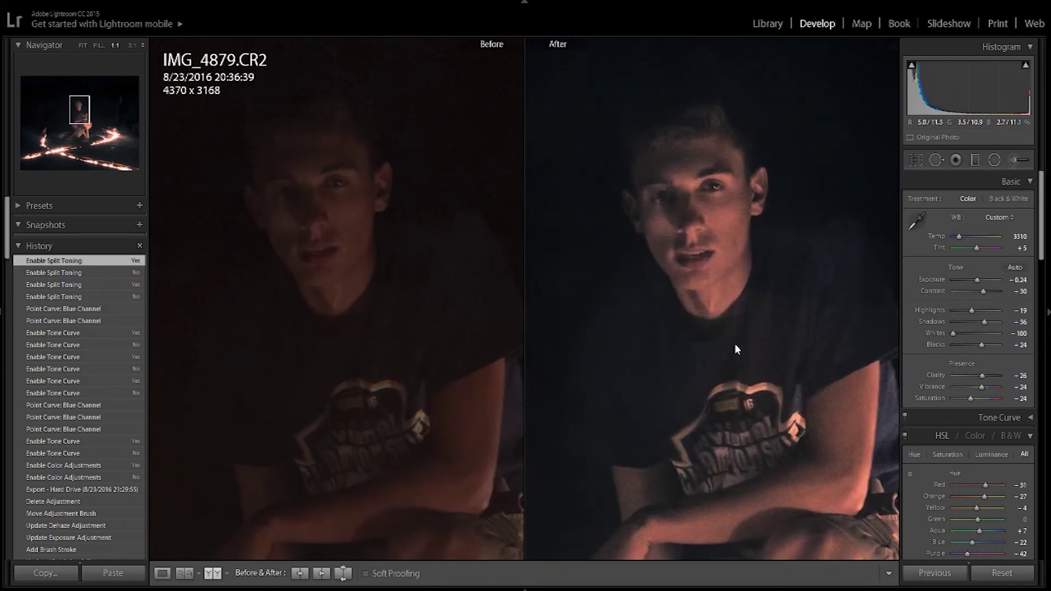
pyautogui.click(735, 345)
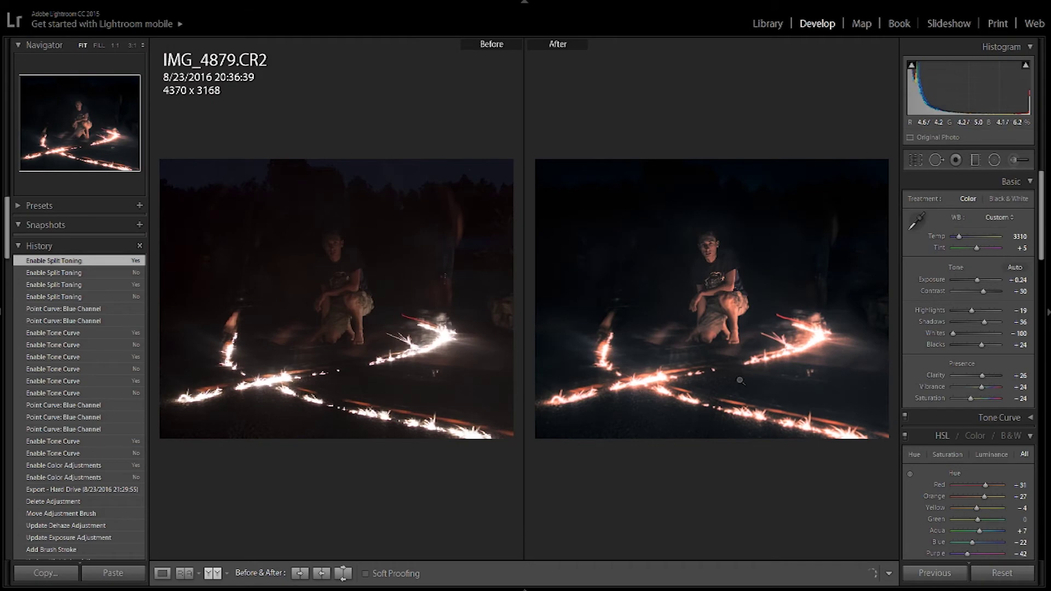
pyautogui.press('y')
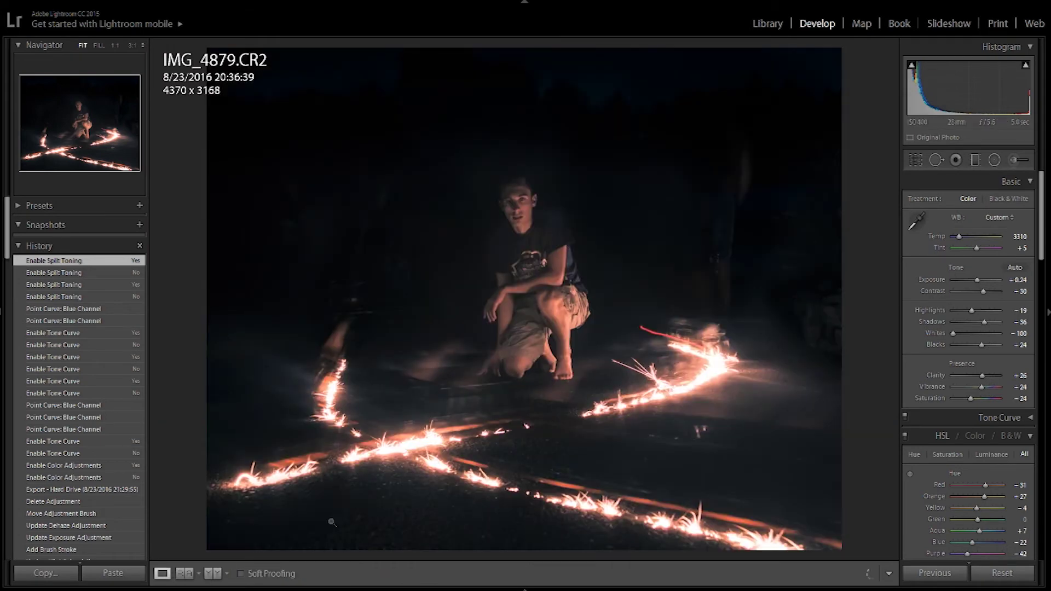
# - Switch the full sparkler photo repeatedly between its before and after states to compare the overall edit
pyautogui.press('\\')
pyautogui.press('\\')
pyautogui.press('\\')
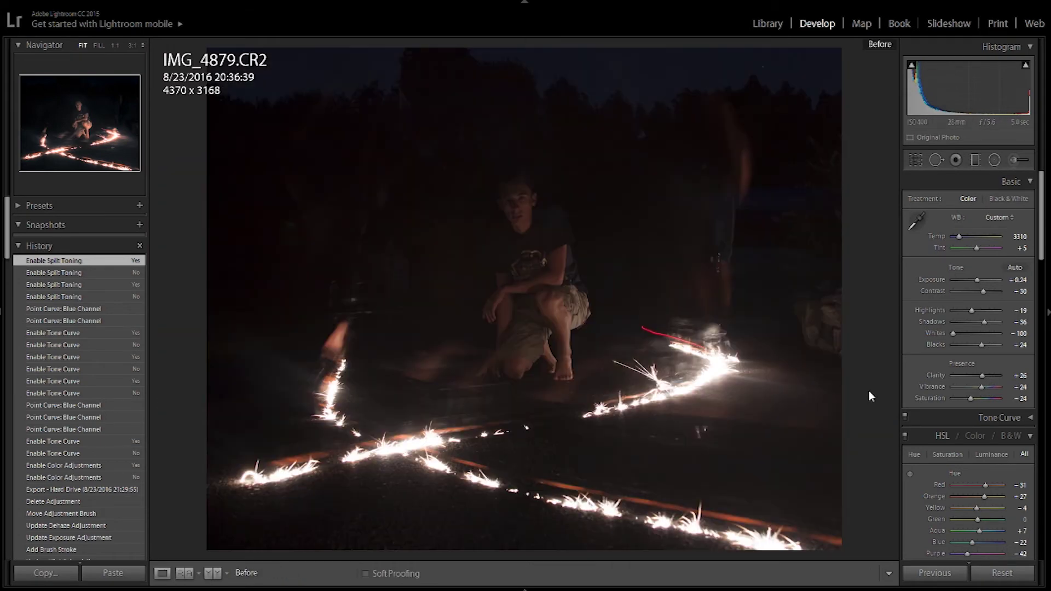
pyautogui.press('\\')
pyautogui.press('\\')
pyautogui.press('\\')
pyautogui.press('\\')
pyautogui.press('\\')
pyautogui.press('\\')
pyautogui.press('\\')
pyautogui.press('\\')
pyautogui.press('\\')
pyautogui.press('\\')
pyautogui.press('\\')
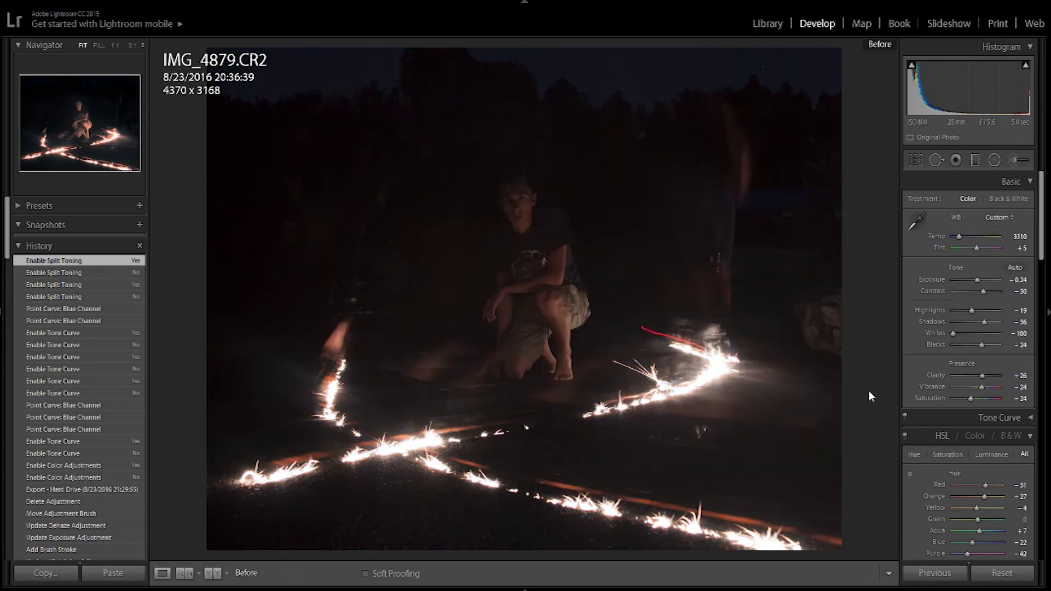